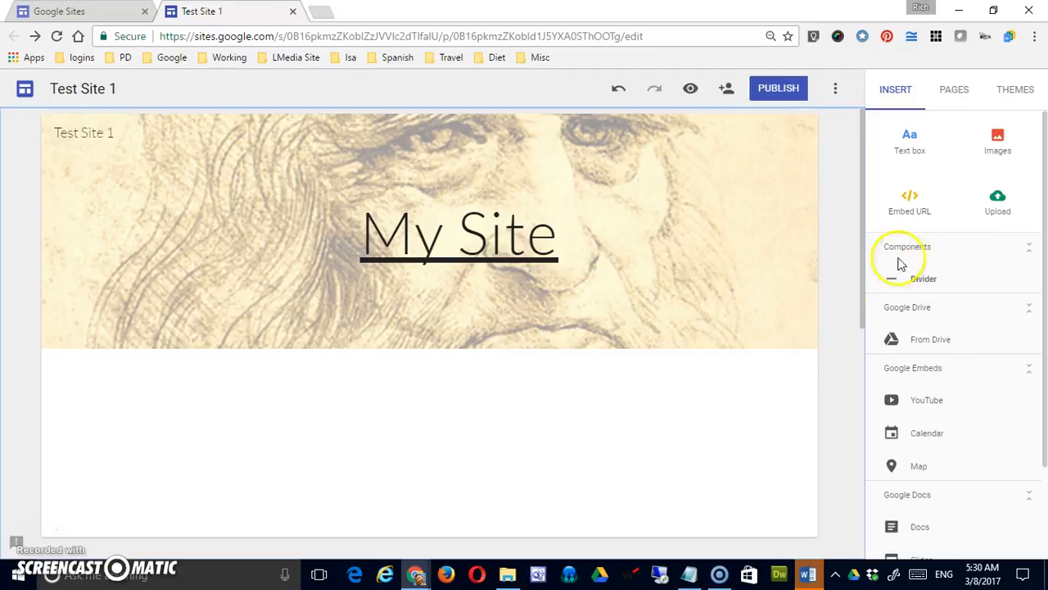
# Insert a text box below the page banner and enter "Welcome to My Site" as its first line.
pyautogui.click(909, 139)
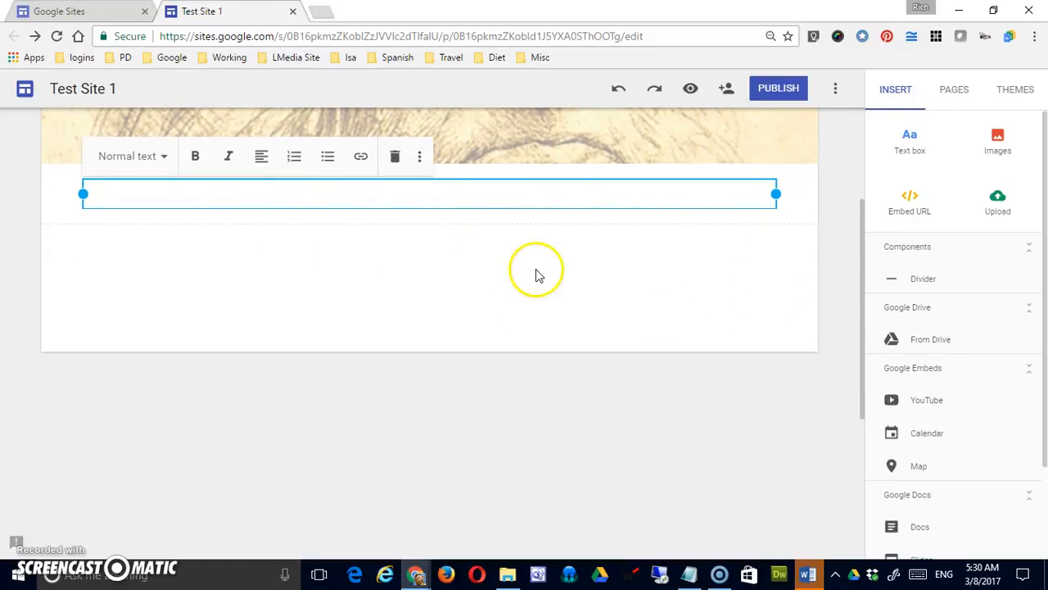
pyautogui.moveTo(777, 193)
pyautogui.mouseDown()
pyautogui.moveTo(643, 180)
pyautogui.moveTo(375, 185)
pyautogui.moveTo(777, 201)
pyautogui.mouseUp()
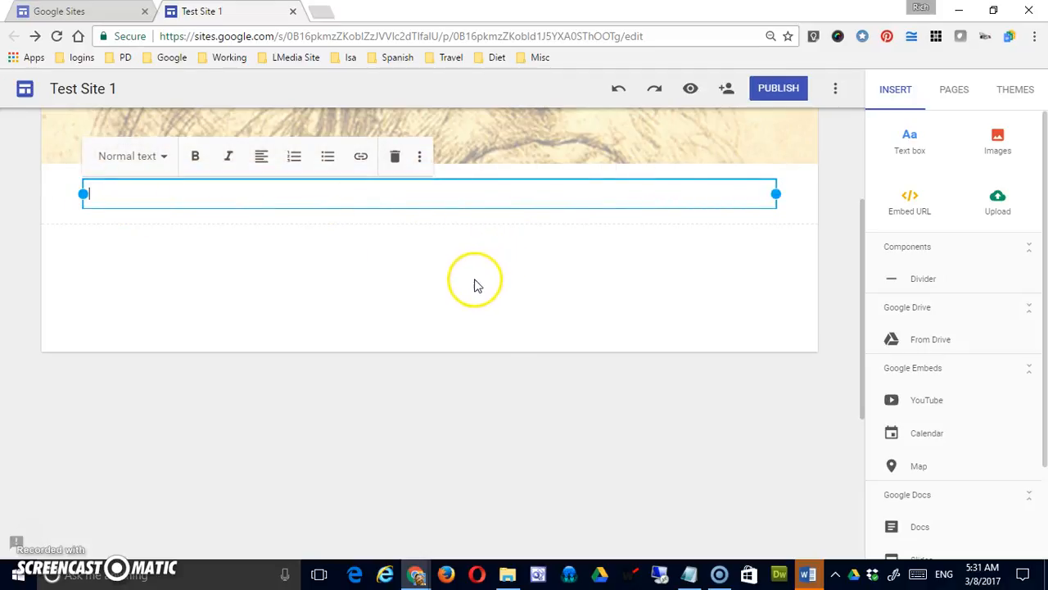
pyautogui.click(335, 193)
pyautogui.write('WElcom to My Site')
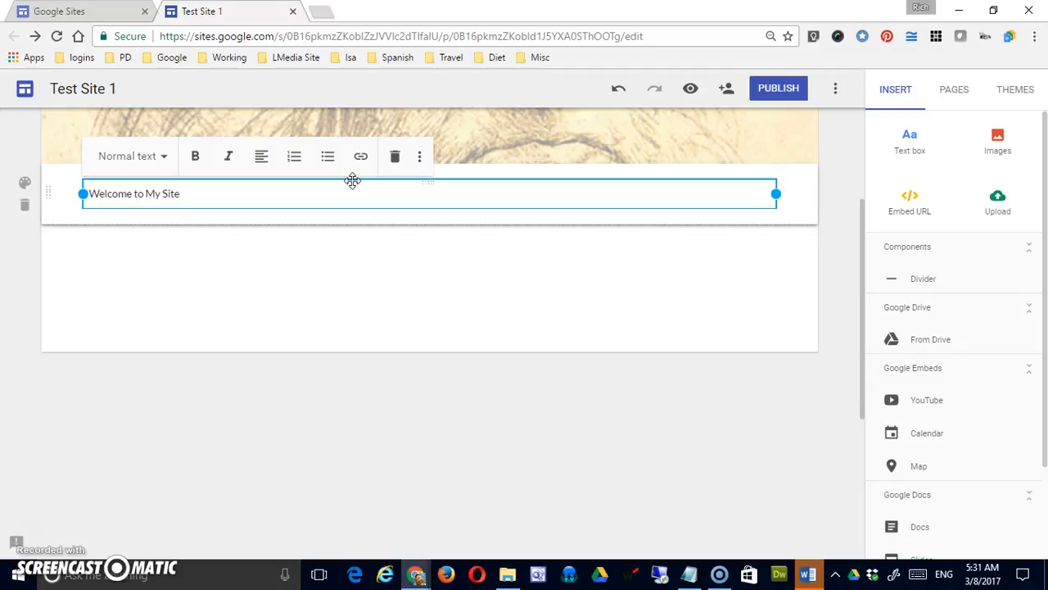
pyautogui.press('Return')
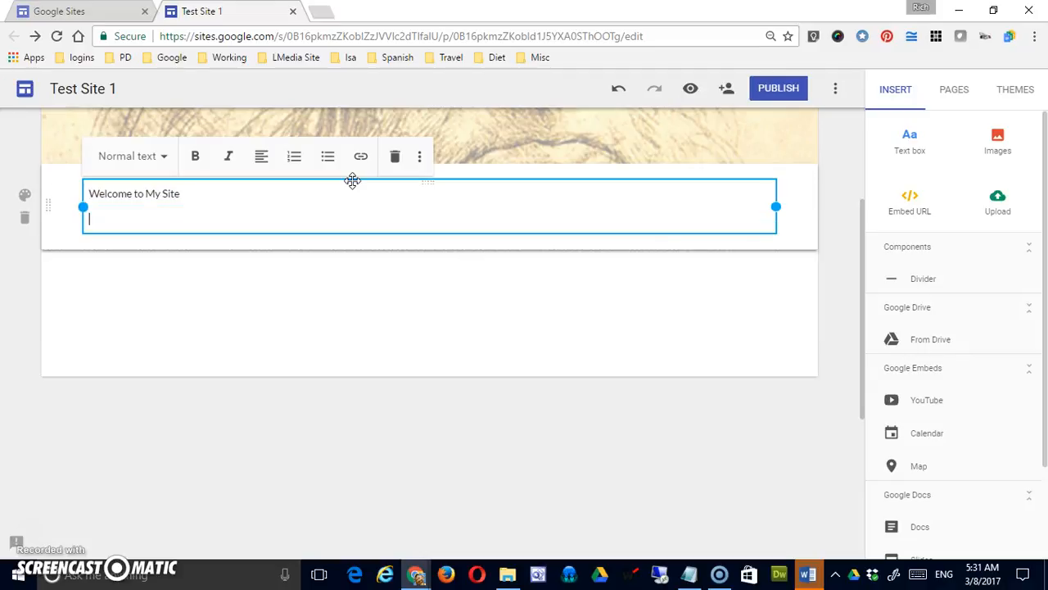
# Apply the Heading style to the "Welcome to My Site" line.
pyautogui.moveTo(360, 193); pyautogui.dragTo(56, 196)
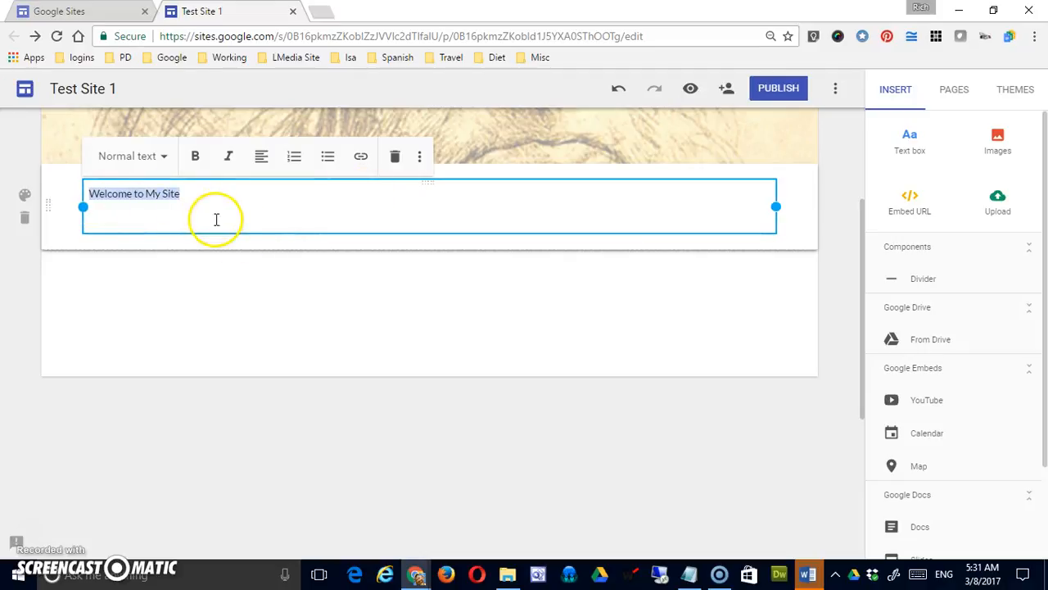
pyautogui.click(163, 160)
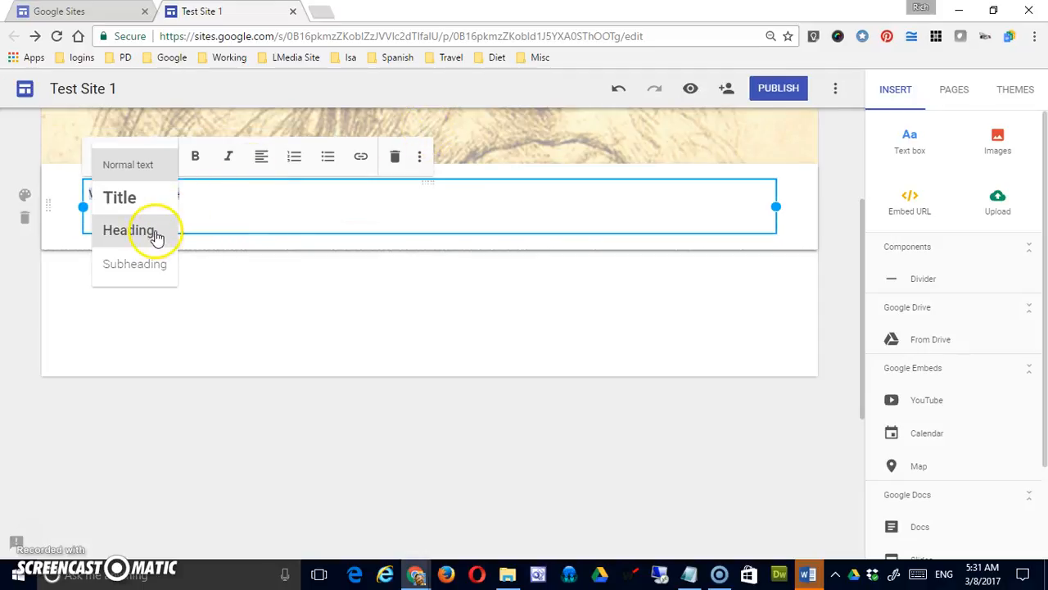
pyautogui.click(155, 231)
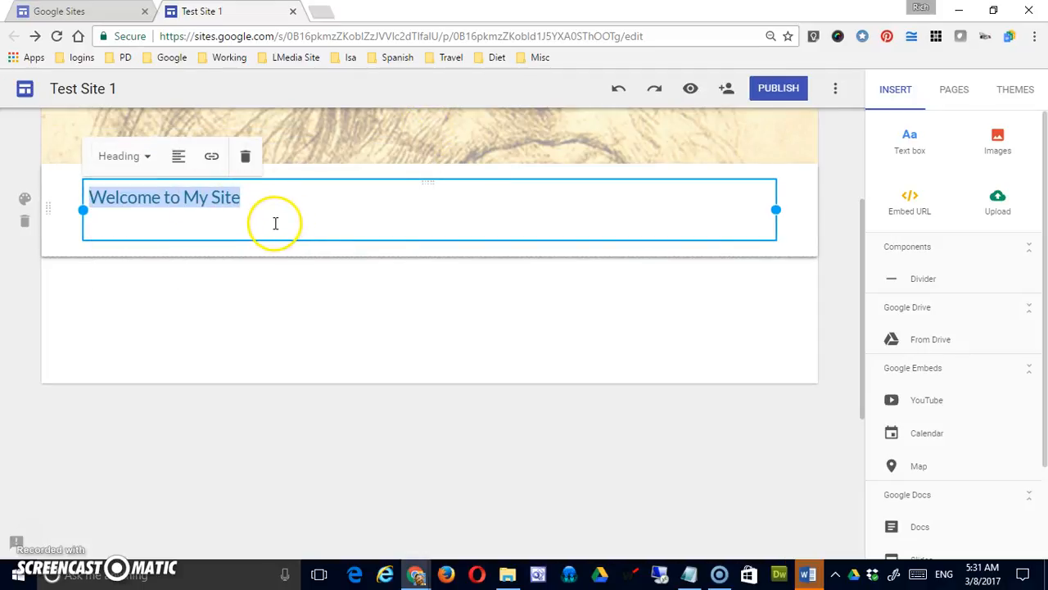
# Enter "This is my site. Please enjoy it." as normal text on the line below the heading.
pyautogui.click(275, 226)
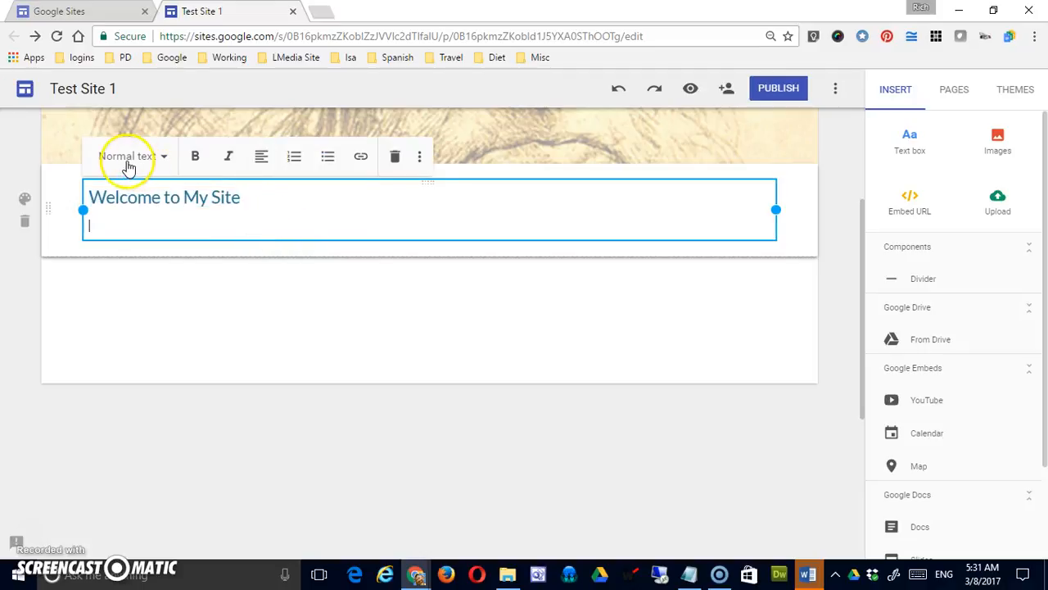
pyautogui.click(153, 226)
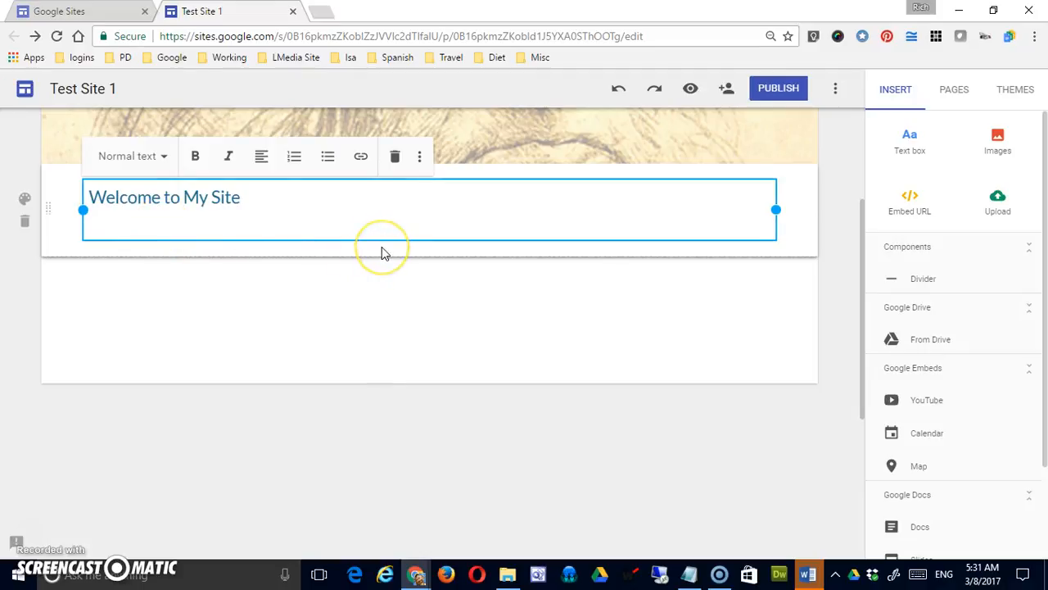
pyautogui.write('This is my sit')
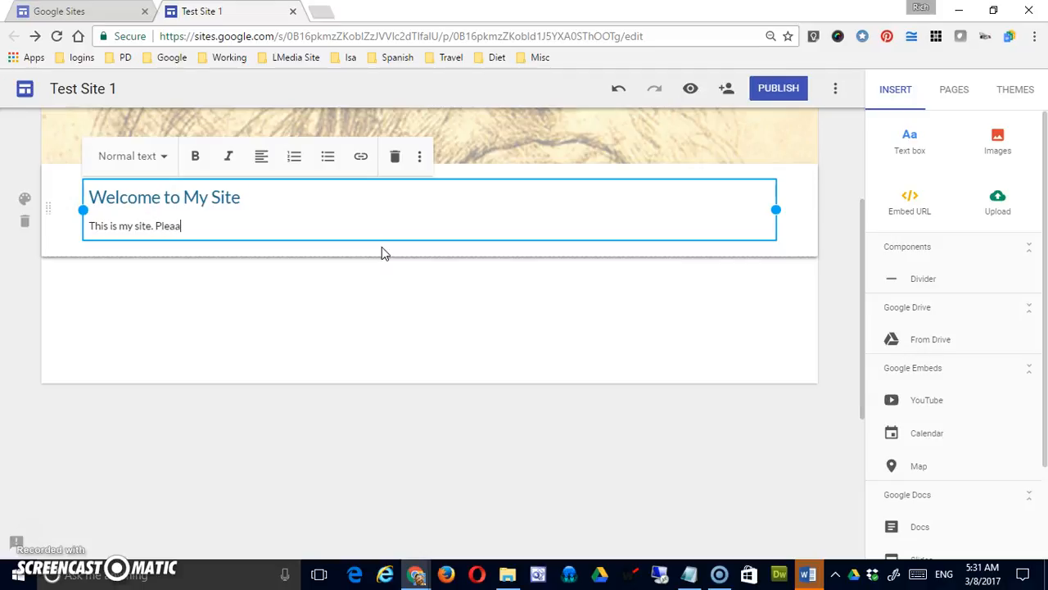
pyautogui.write('e. Please enjoy it.')
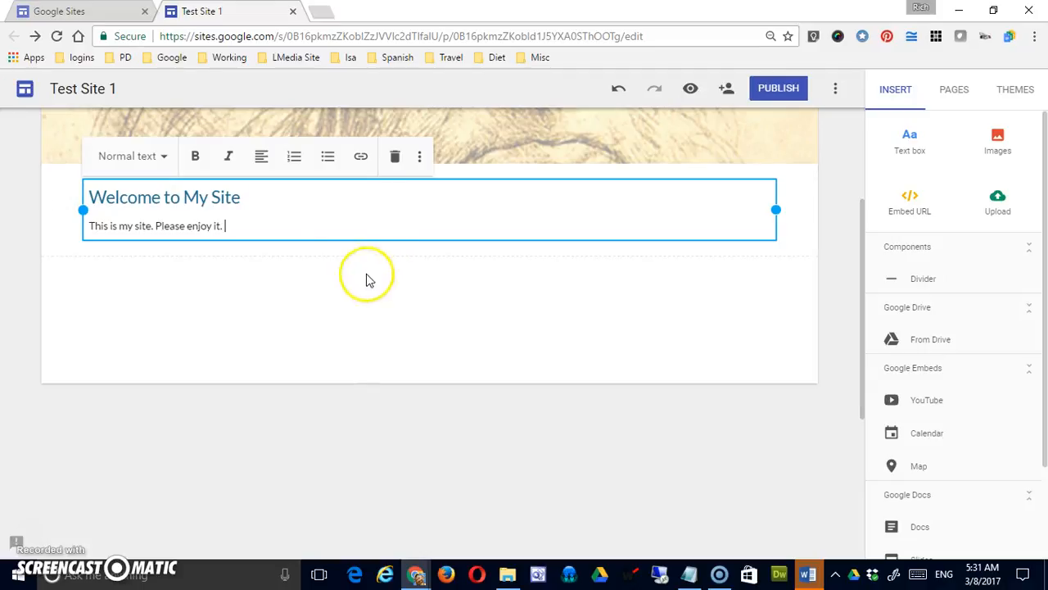
# Copy the sentence below the heading and paste it repeatedly after itself to build a paragraph of about four lines.
pyautogui.moveTo(265, 225); pyautogui.dragTo(77, 234)
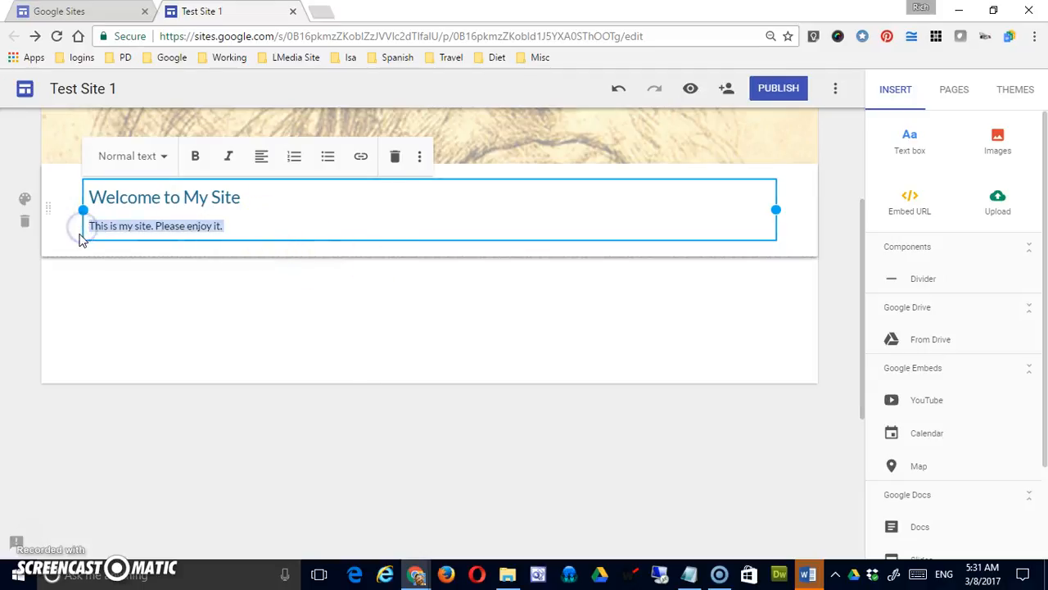
pyautogui.hotkey('ctrl', 'c')
pyautogui.press('End')
pyautogui.hotkey('ctrl', 'v')
pyautogui.hotkey('ctrl', 'v')
pyautogui.hotkey('ctrl', 'v')
pyautogui.hotkey('ctrl', 'v')
pyautogui.hotkey('ctrl', 'v')
pyautogui.hotkey('ctrl', 'v')
pyautogui.hotkey('ctrl', 'v')
pyautogui.hotkey('ctrl', 'v')
pyautogui.hotkey('ctrl', 'v')
pyautogui.hotkey('ctrl', 'v')
pyautogui.hotkey('ctrl', 'v')
pyautogui.hotkey('ctrl', 'v')
pyautogui.hotkey('ctrl', 'v')
pyautogui.hotkey('ctrl', 'v')
pyautogui.hotkey('ctrl', 'v')
pyautogui.hotkey('ctrl', 'v')
pyautogui.hotkey('ctrl', 'v')
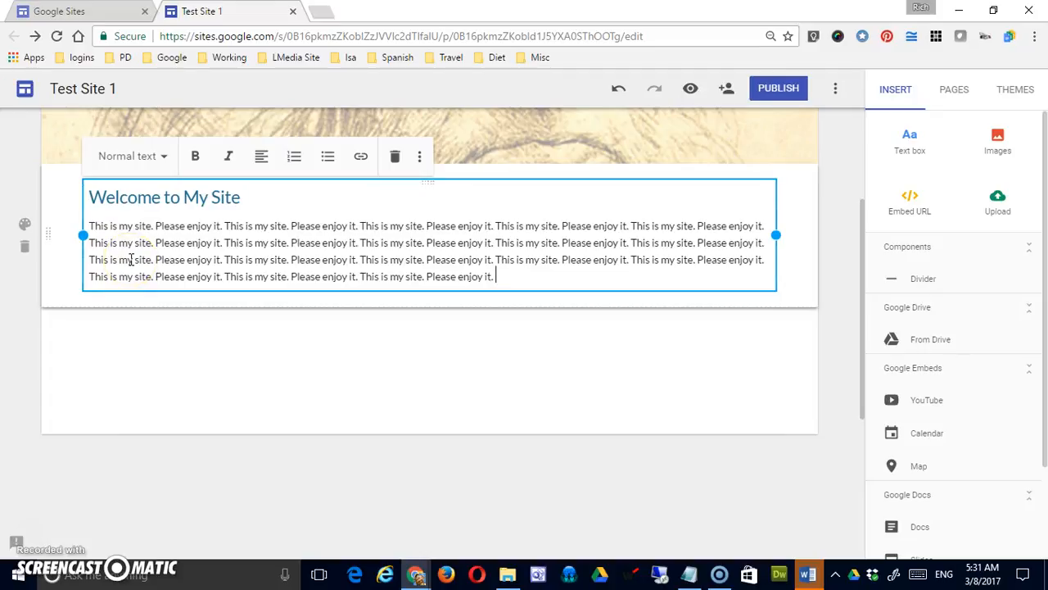
# Add a second body paragraph with the same repeated text below the first one.
pyautogui.press('Return')
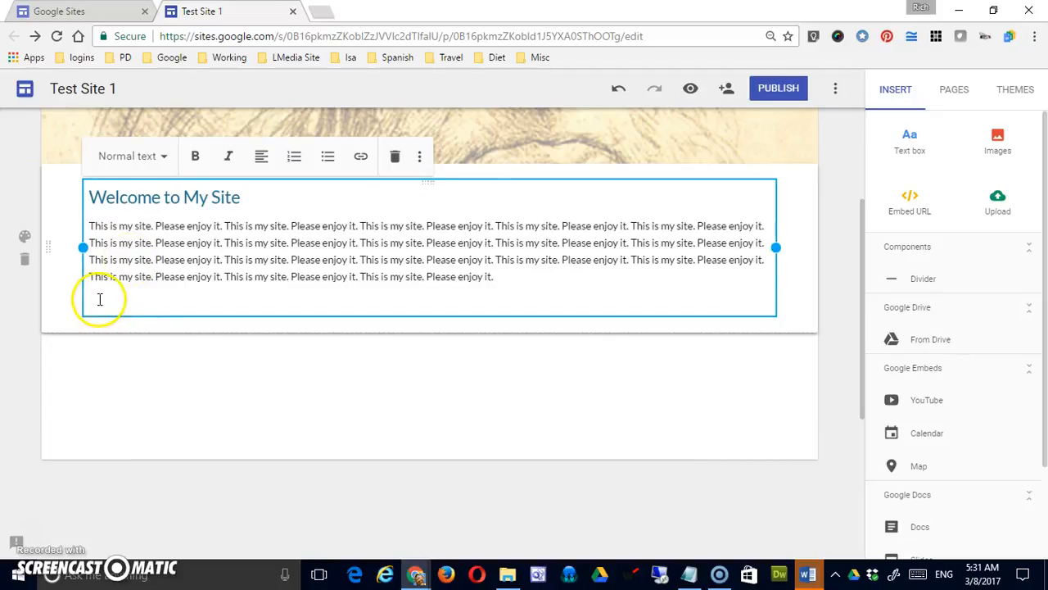
pyautogui.moveTo(89, 226); pyautogui.dragTo(535, 278)
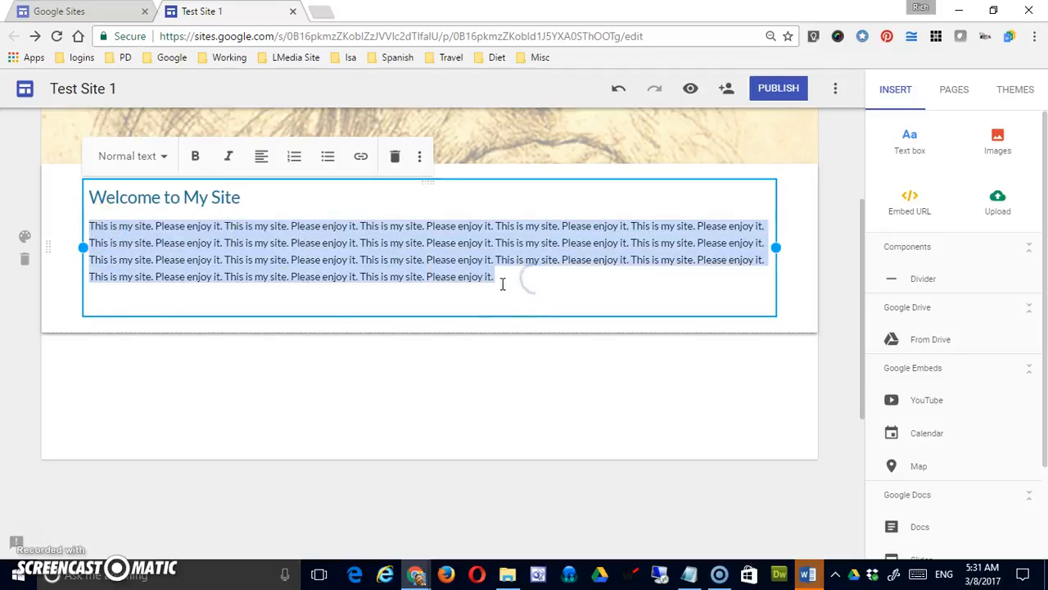
pyautogui.click(193, 303)
pyautogui.hotkey('ctrl', 'v')
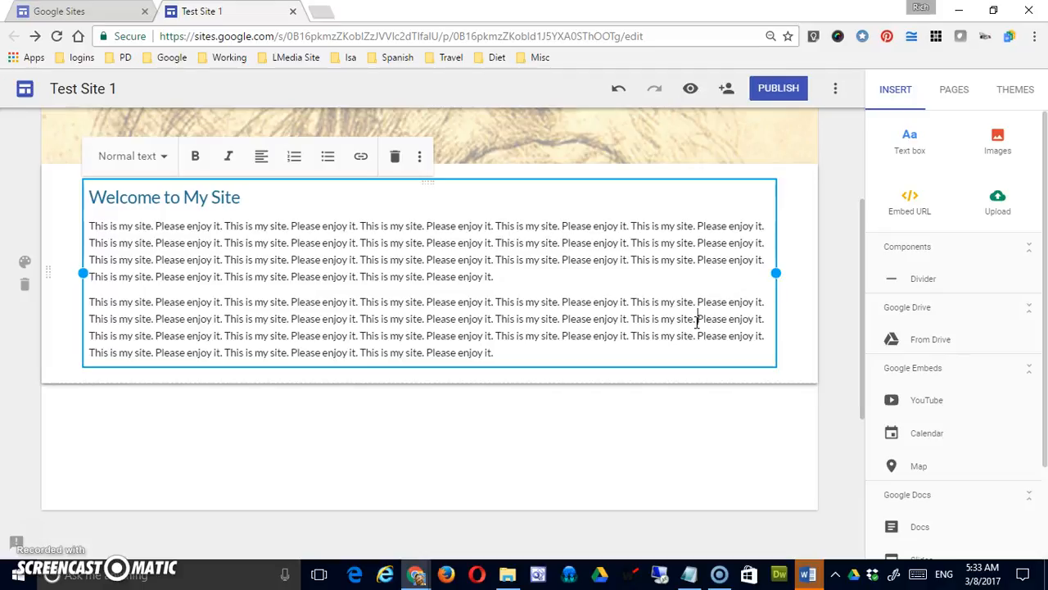
# Split the second paragraph after the last "This is my site." on its second line, and rejoin the two parts.
pyautogui.click(695, 319)
pyautogui.press('Return')
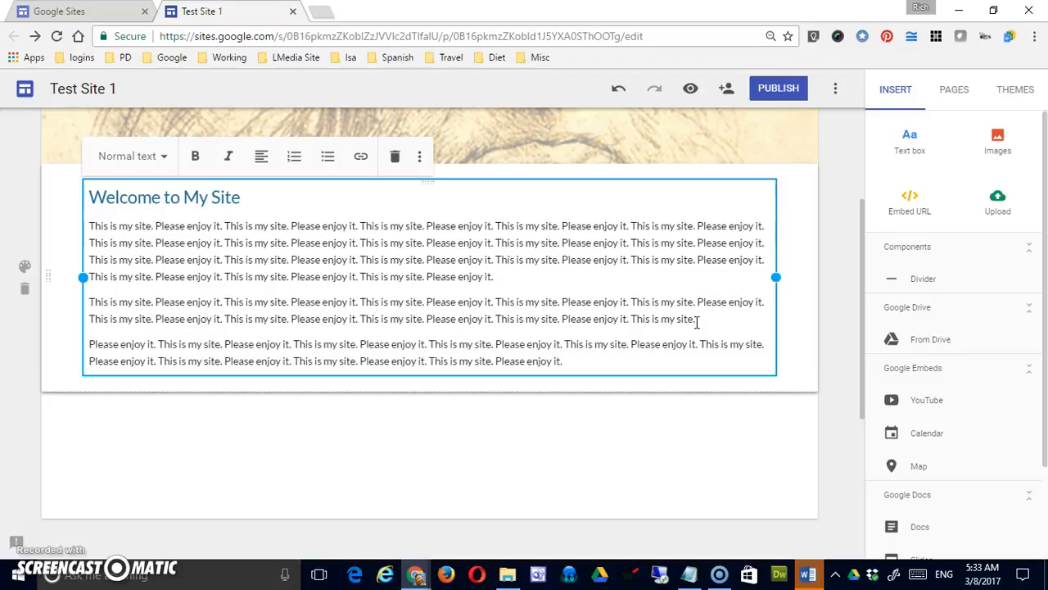
pyautogui.click(726, 320)
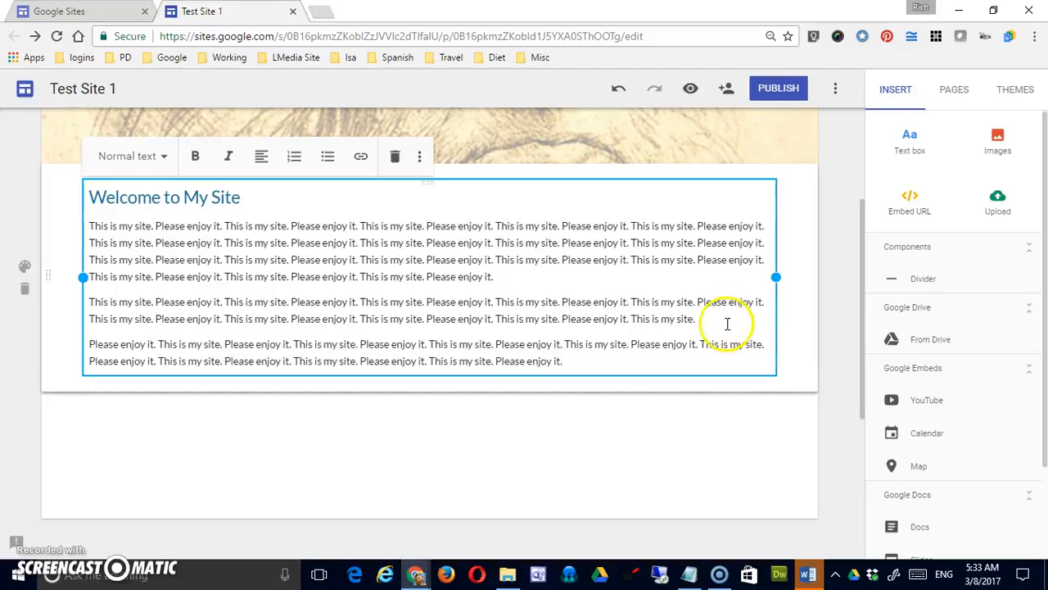
pyautogui.press('Delete')
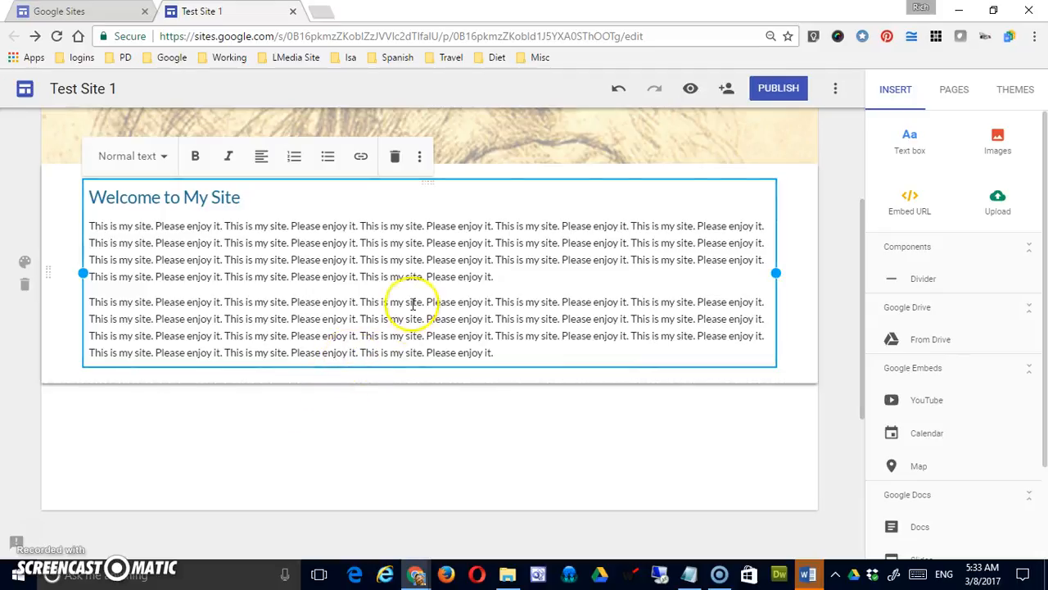
# Add the lines "Item 1", "Item 2" and "Item 3" below the second paragraph.
pyautogui.click(435, 243)
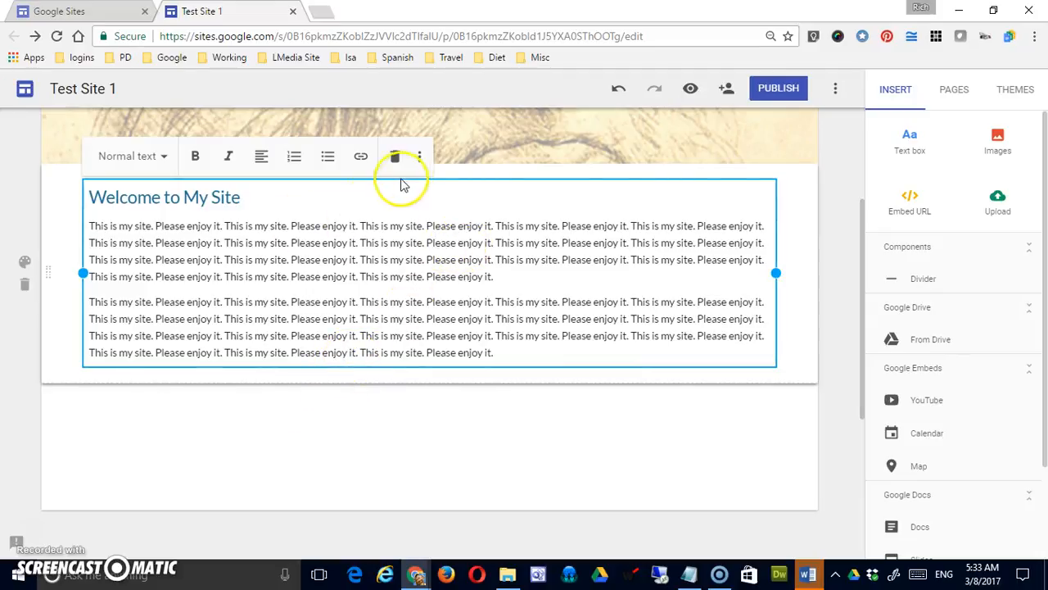
pyautogui.click(520, 353)
pyautogui.press('Return')
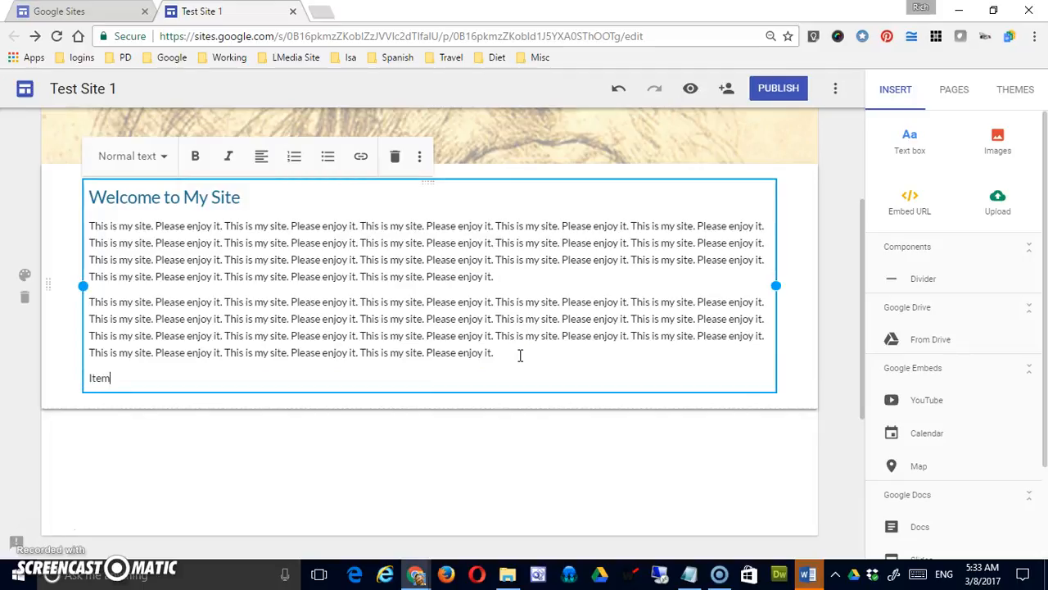
pyautogui.write('Item 1')
pyautogui.press('Return')
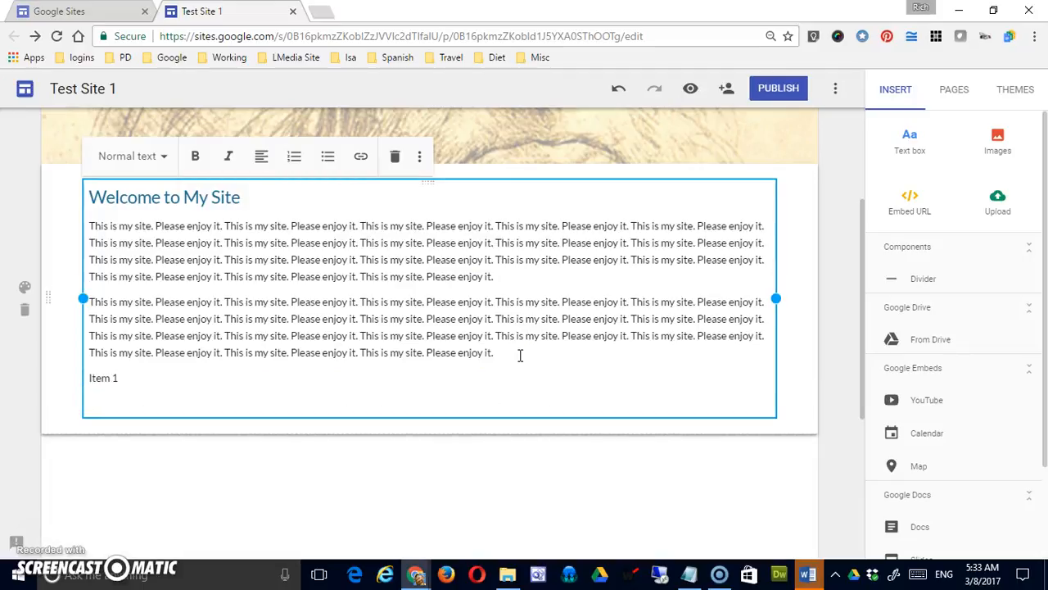
pyautogui.write('Item 2')
pyautogui.press('Return')
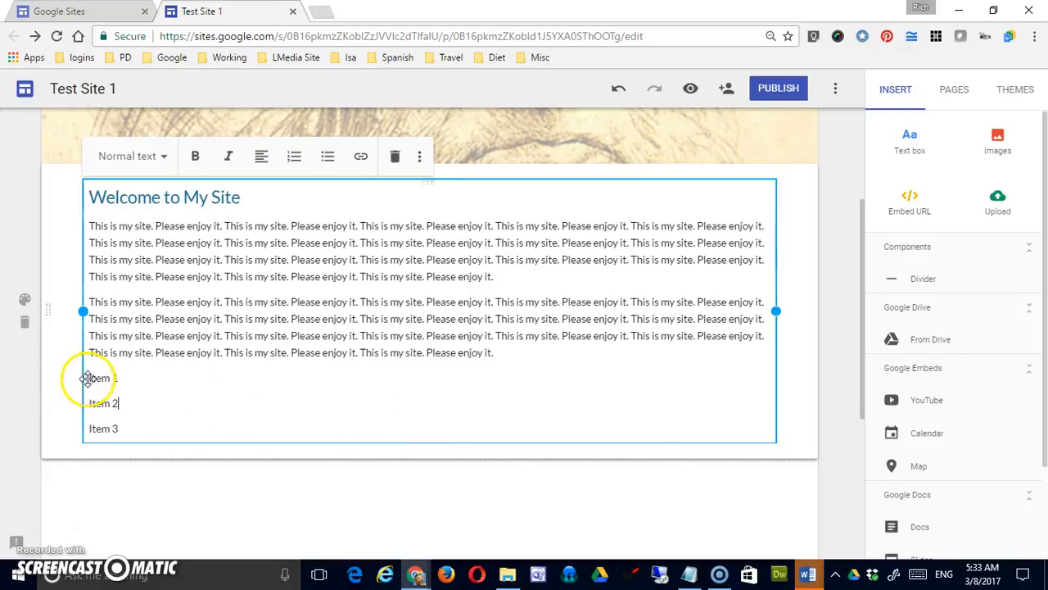
# Format the three item lines as a numbered list, and change it to a bulleted list.
pyautogui.moveTo(88, 377); pyautogui.dragTo(144, 432)
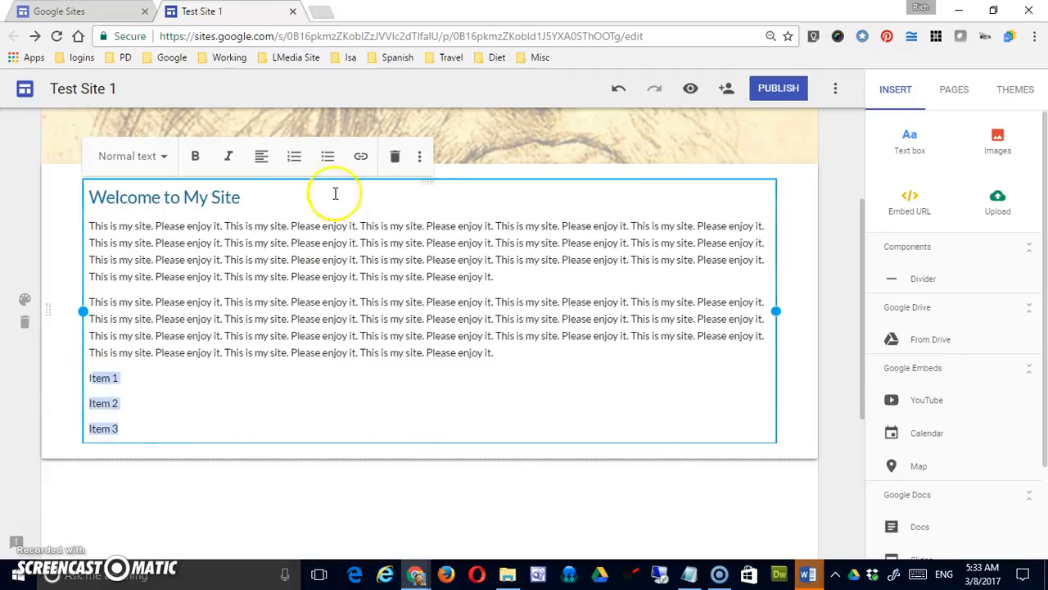
pyautogui.click(294, 157)
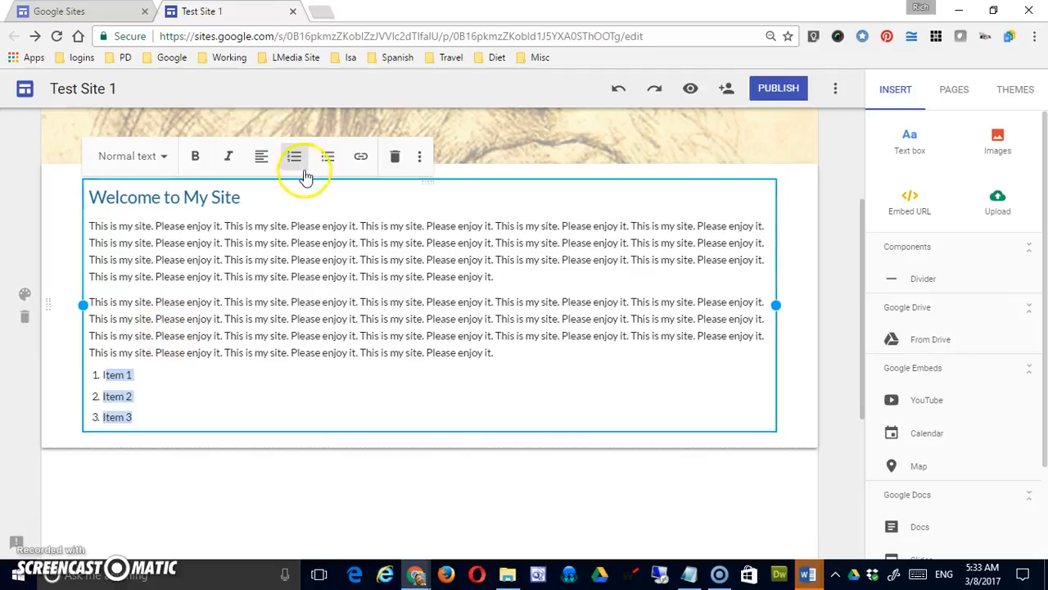
pyautogui.click(327, 160)
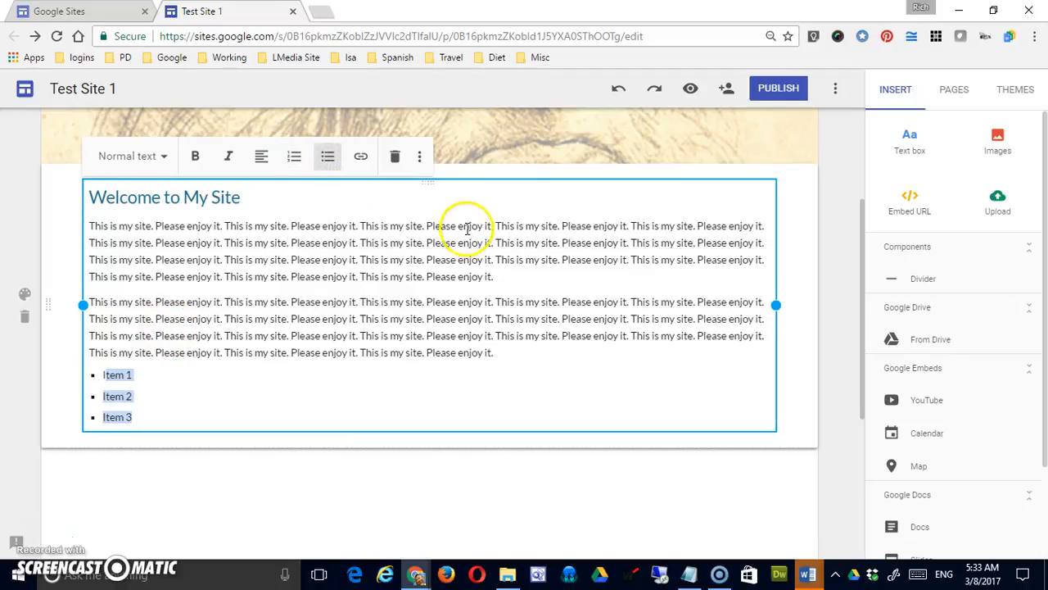
pyautogui.click(428, 226)
pyautogui.moveTo(427, 226); pyautogui.dragTo(491, 225)
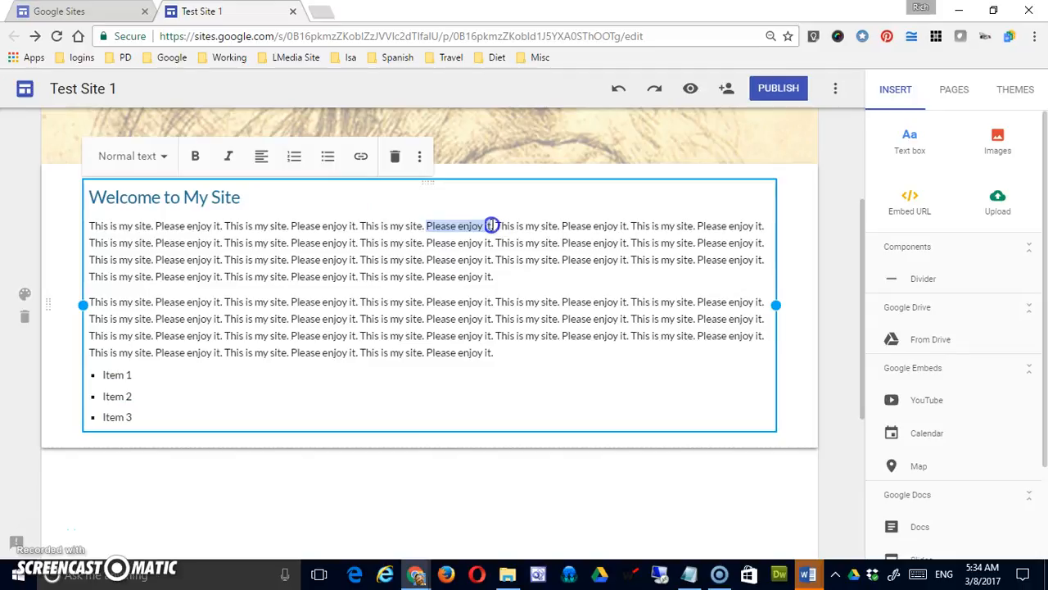
pyautogui.click(359, 159)
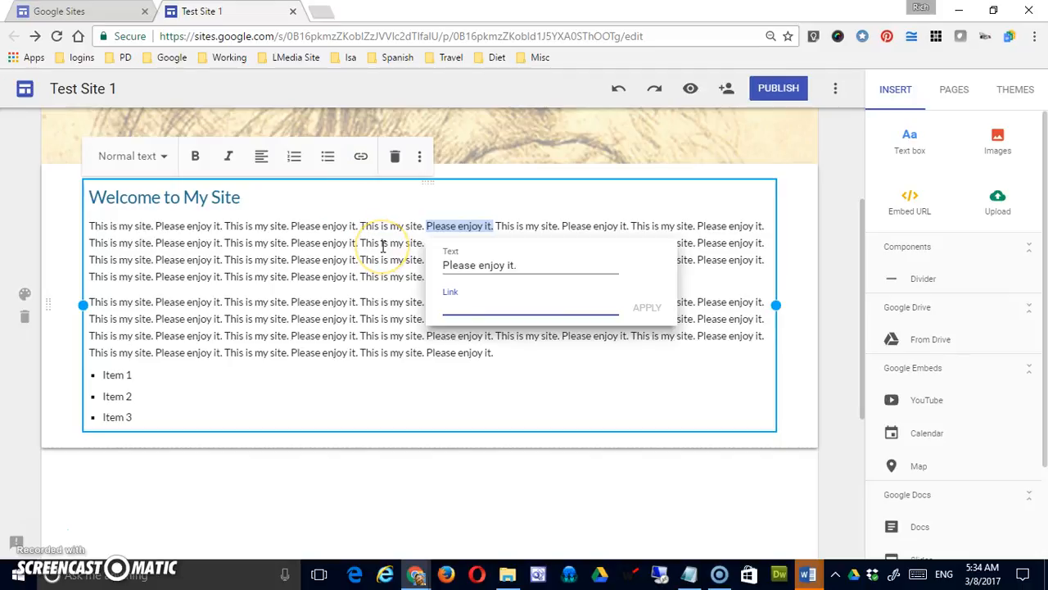
pyautogui.write('Http://www')
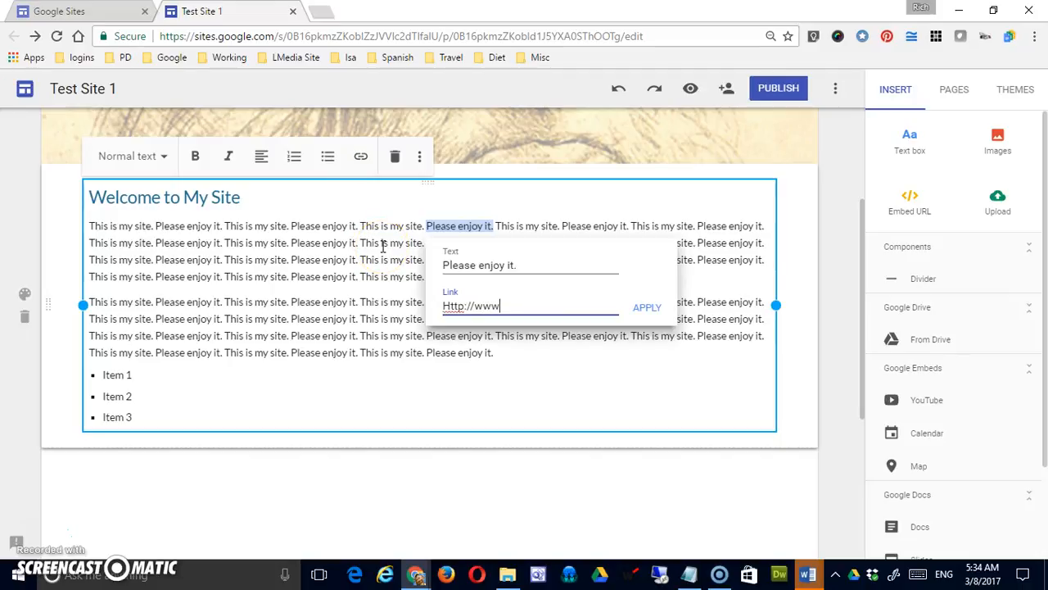
pyautogui.write('.google.com')
pyautogui.click(647, 307)
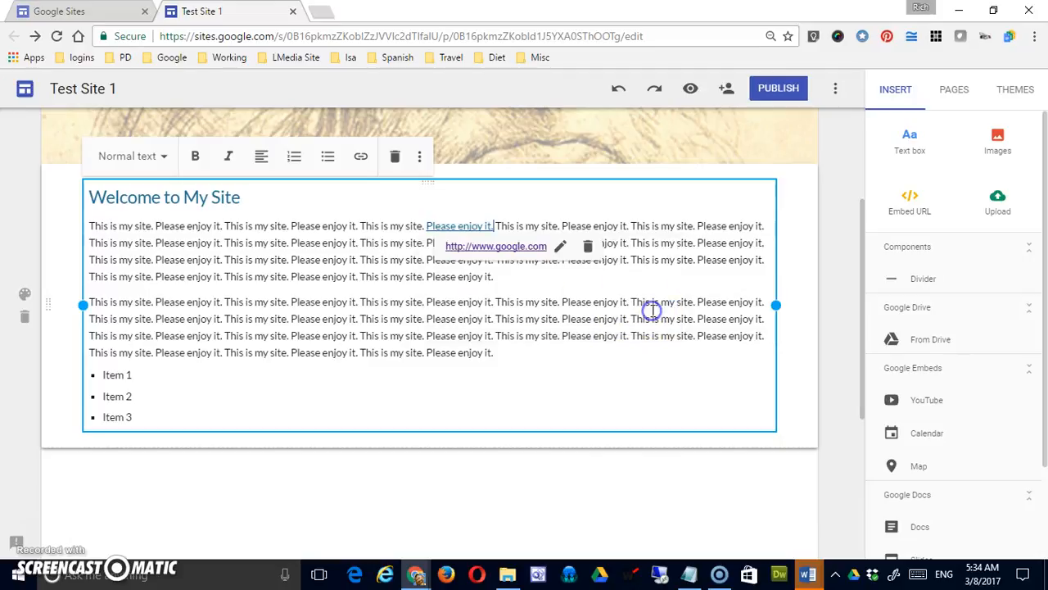
pyautogui.click(589, 321)
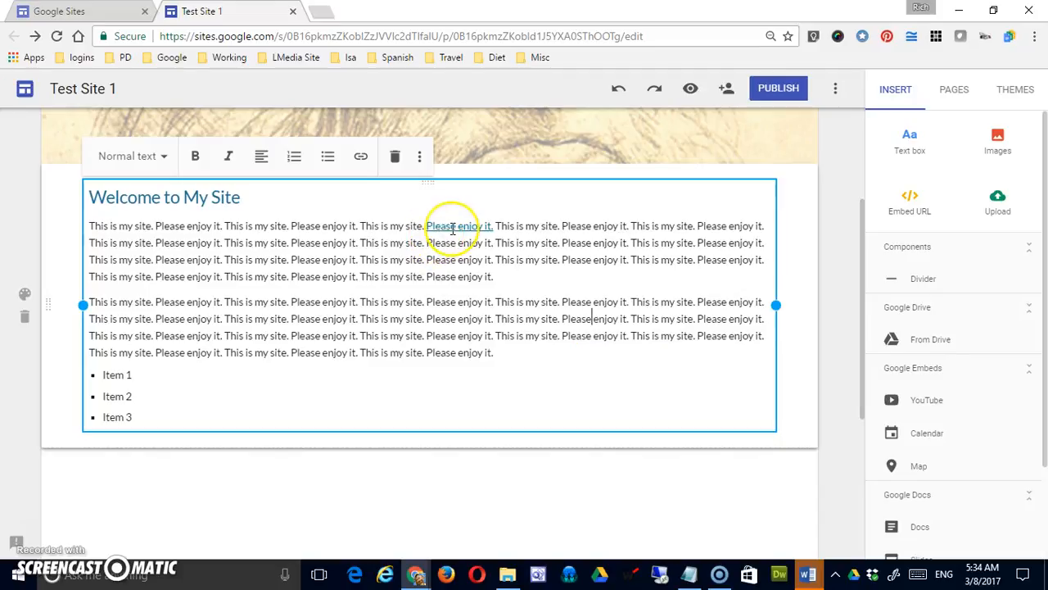
# Justify the text of the first paragraph below the "Welcome to My Site" heading.
pyautogui.click(300, 241)
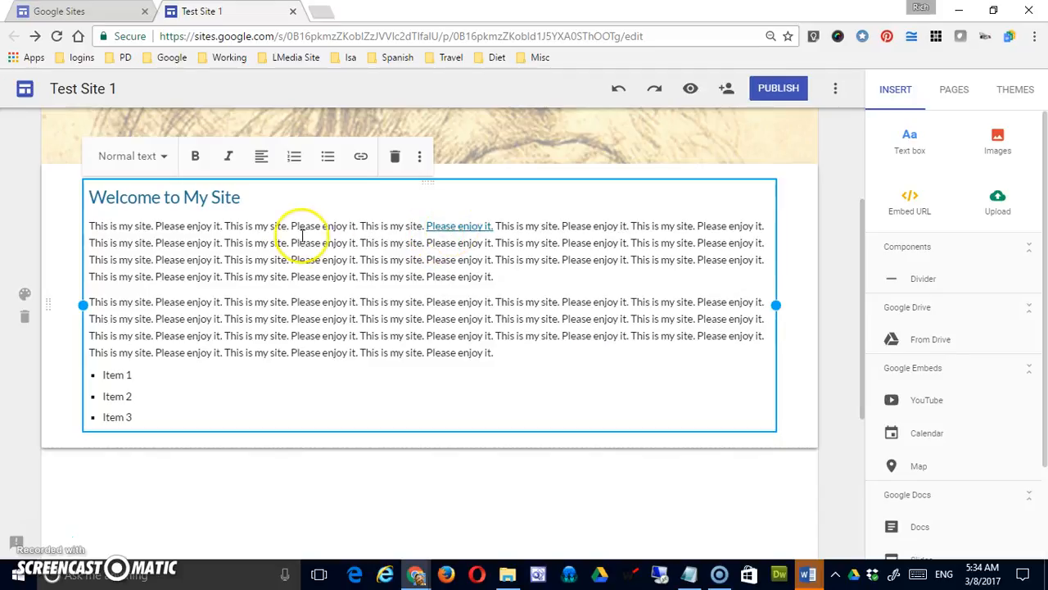
pyautogui.click(354, 308)
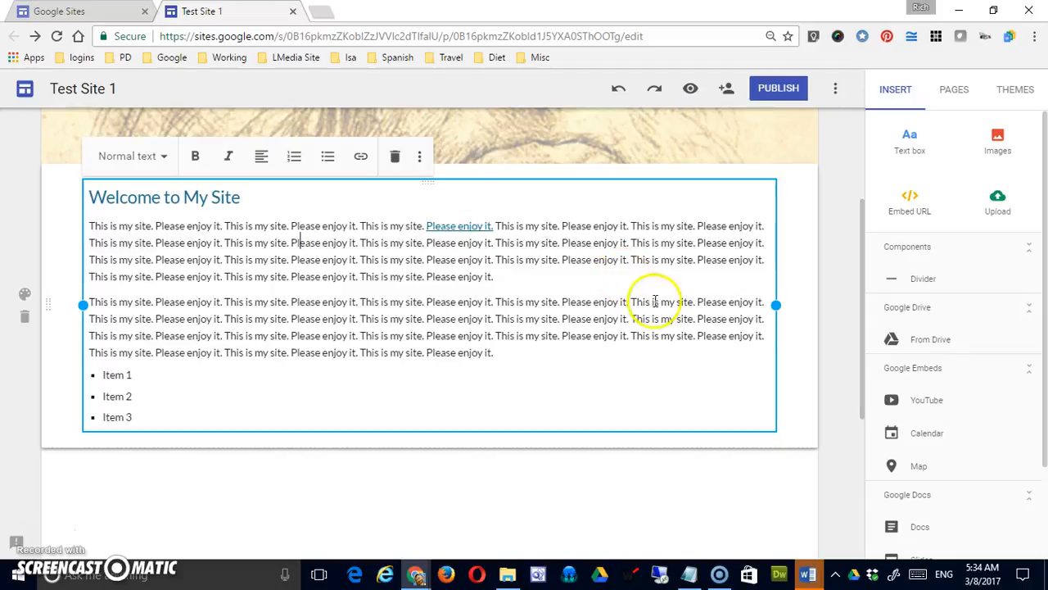
pyautogui.click(334, 258)
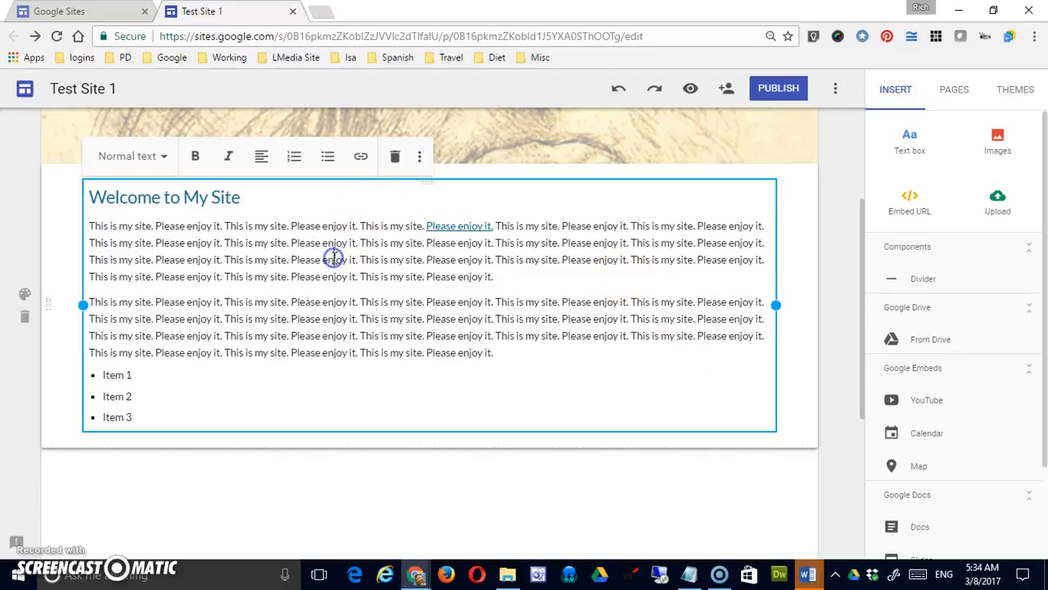
pyautogui.click(264, 156)
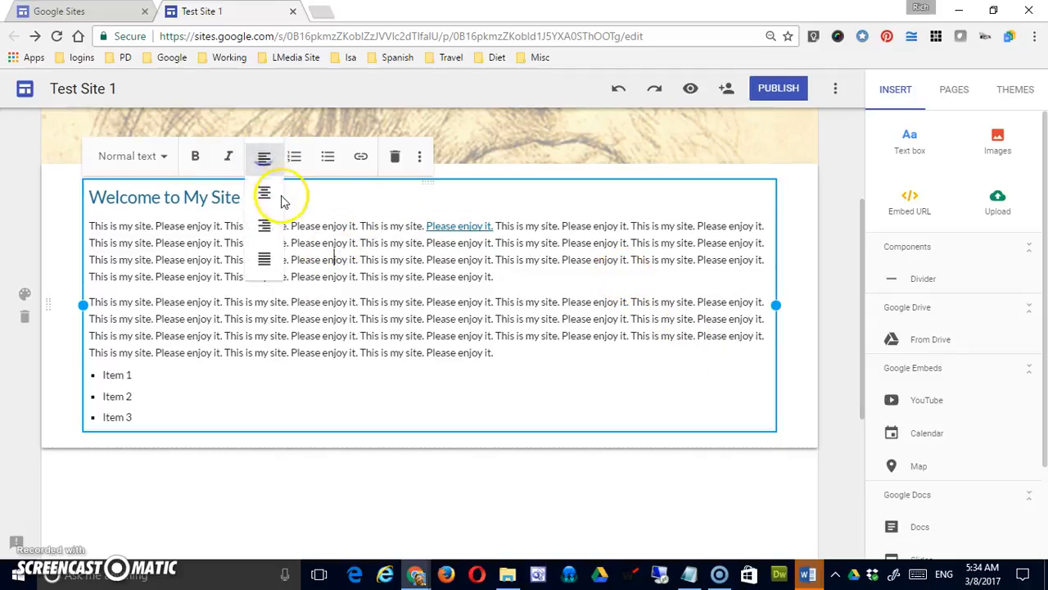
pyautogui.click(266, 259)
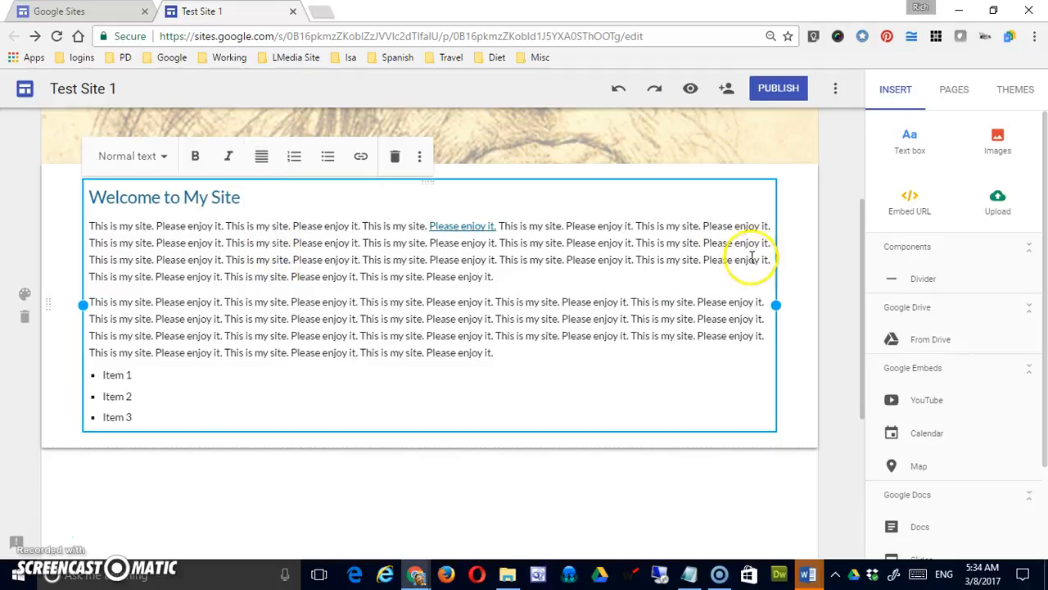
# Justify the second paragraph, and return it to left alignment.
pyautogui.click(470, 319)
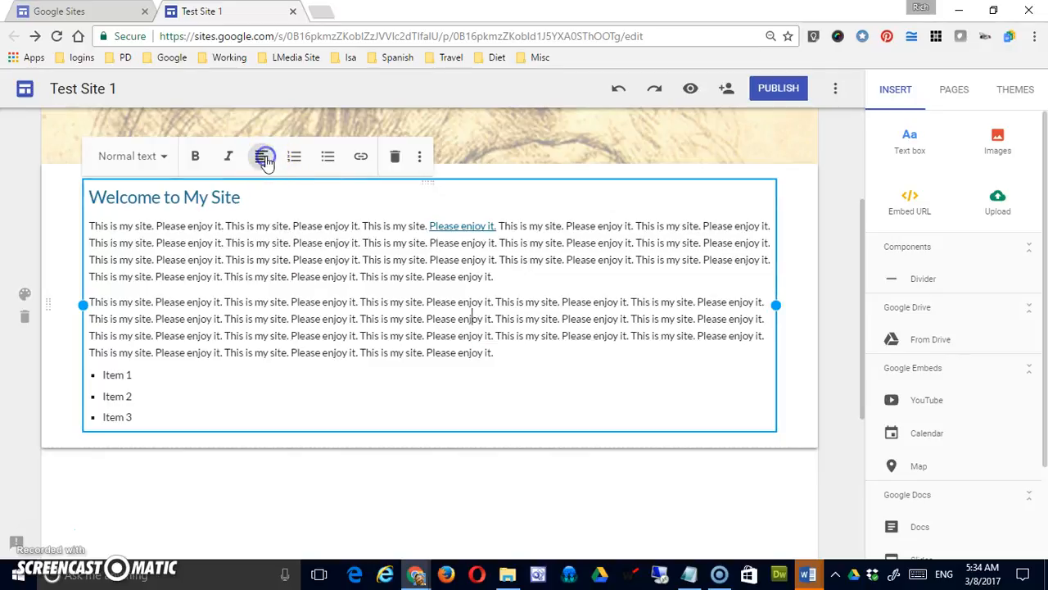
pyautogui.click(263, 259)
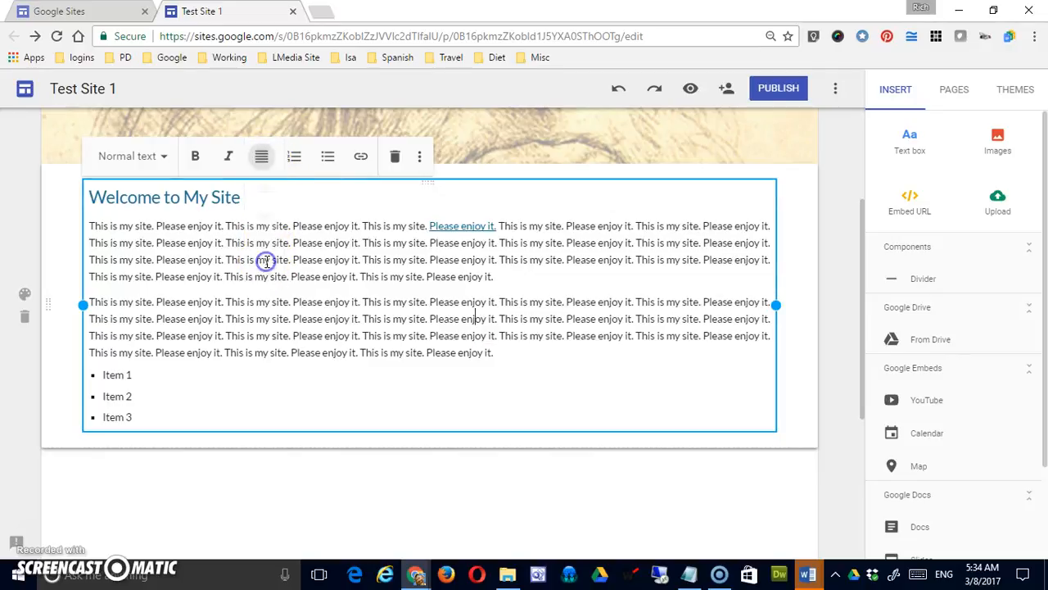
pyautogui.click(265, 195)
pyautogui.click(263, 163)
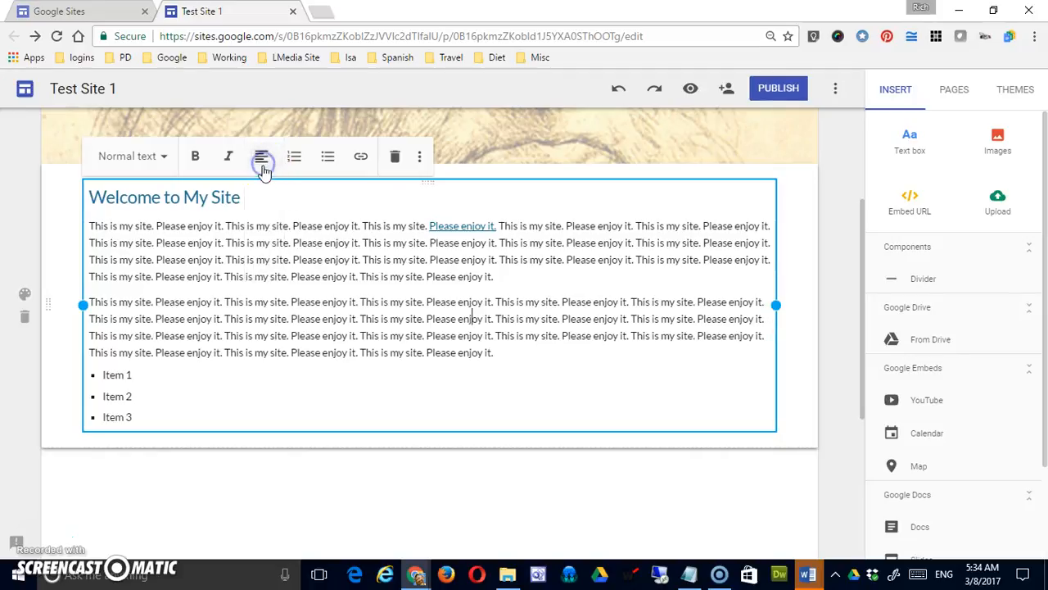
# Center the first paragraph, and return it to left alignment.
pyautogui.click(291, 243)
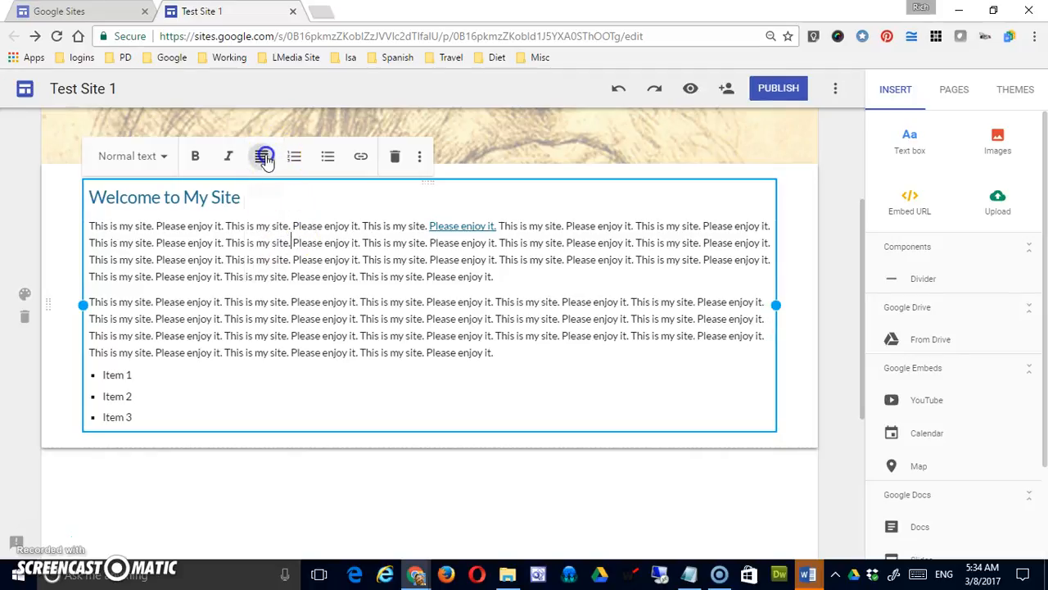
pyautogui.click(263, 157)
pyautogui.click(264, 195)
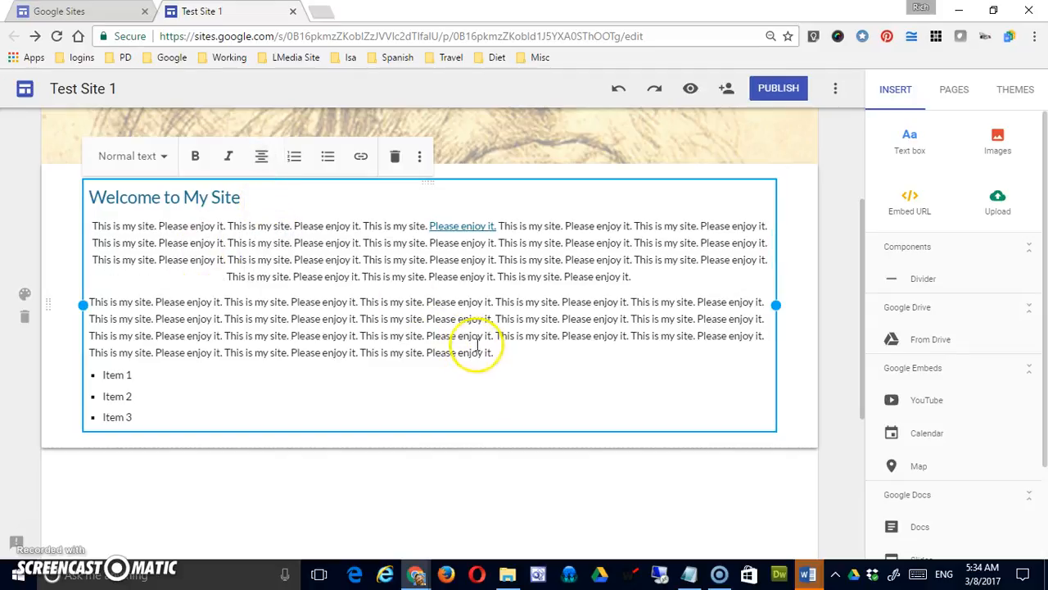
pyautogui.click(263, 157)
pyautogui.click(263, 194)
pyautogui.click(270, 301)
pyautogui.click(257, 158)
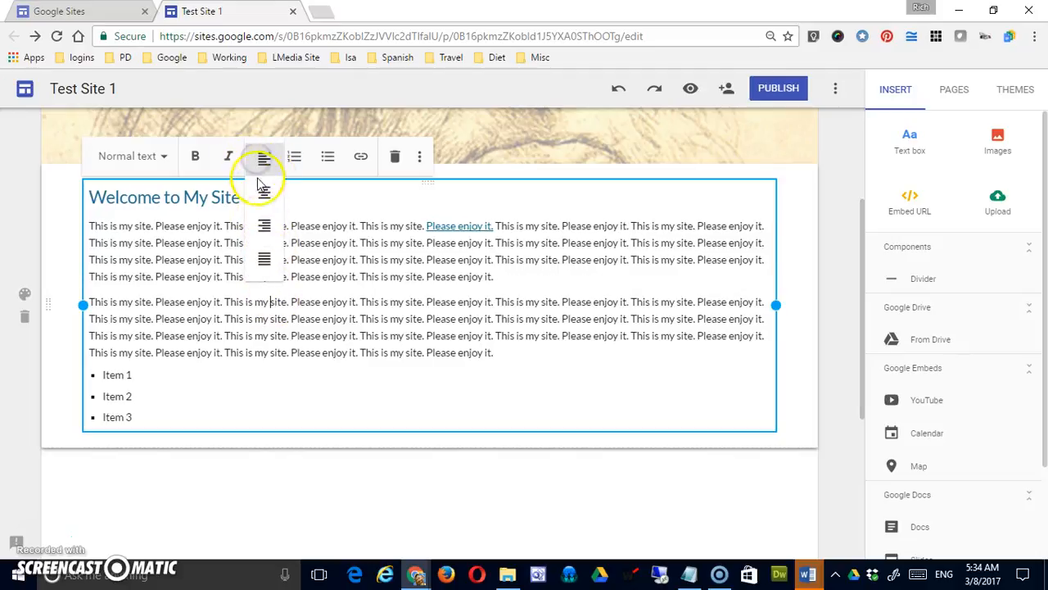
pyautogui.click(259, 164)
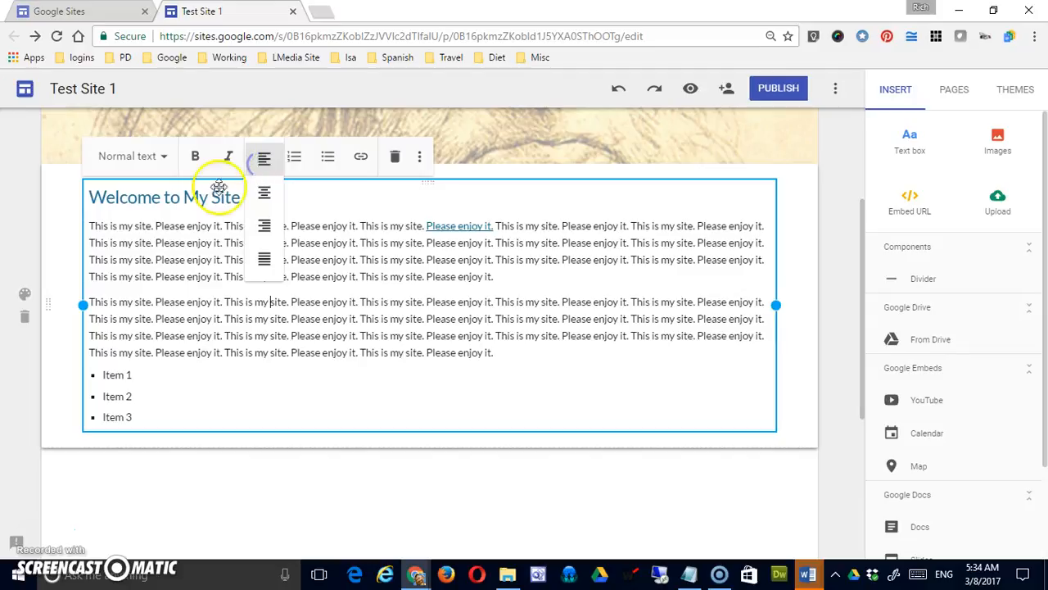
pyautogui.click(322, 351)
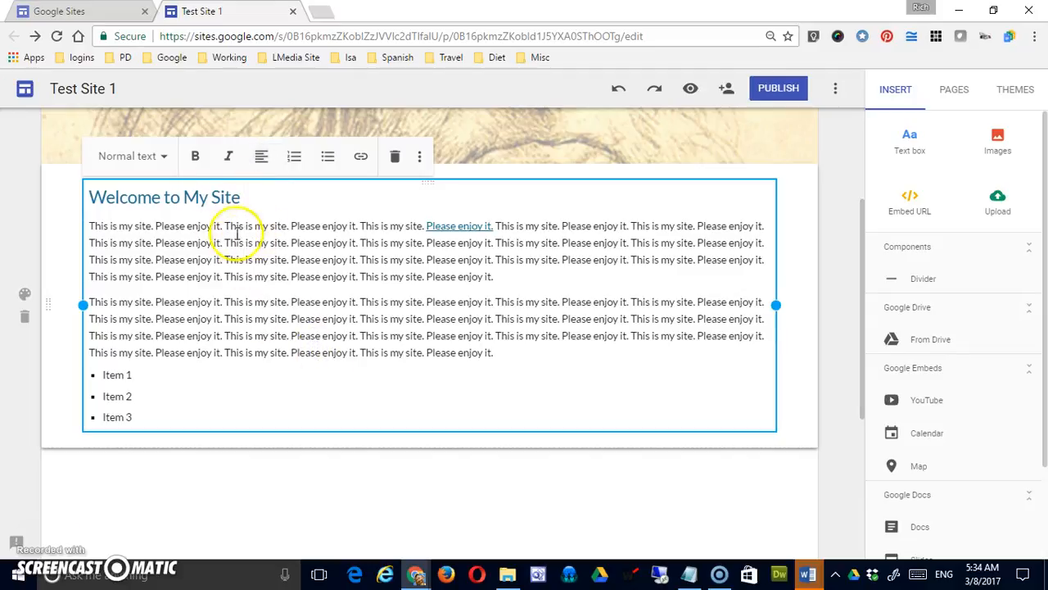
# Make the third "Please enjoy it." in the second paragraph's first line bold and italic.
pyautogui.click(427, 302)
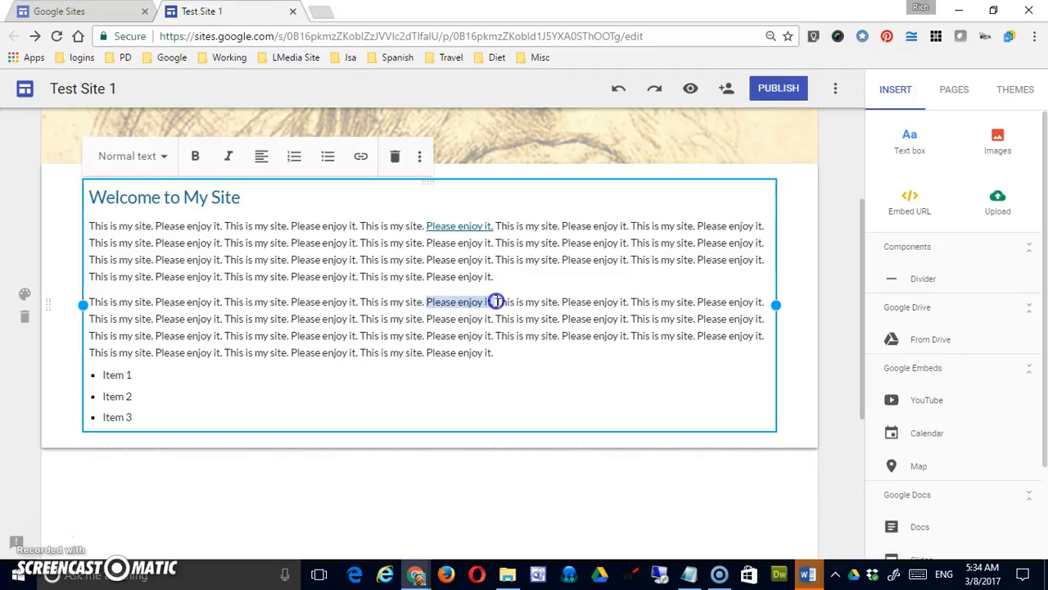
pyautogui.click(195, 156)
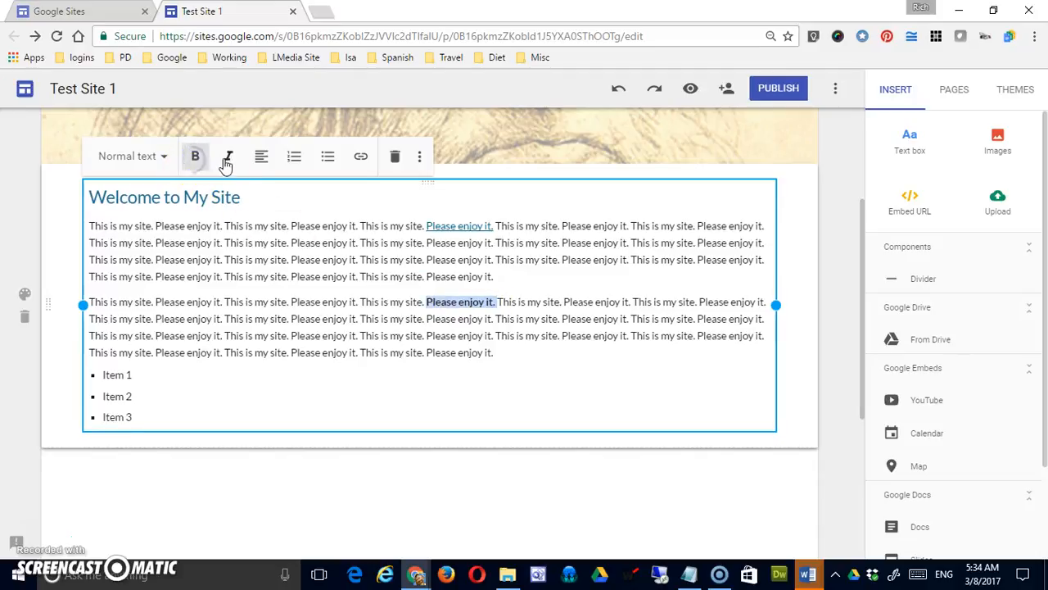
pyautogui.click(229, 157)
pyautogui.click(339, 286)
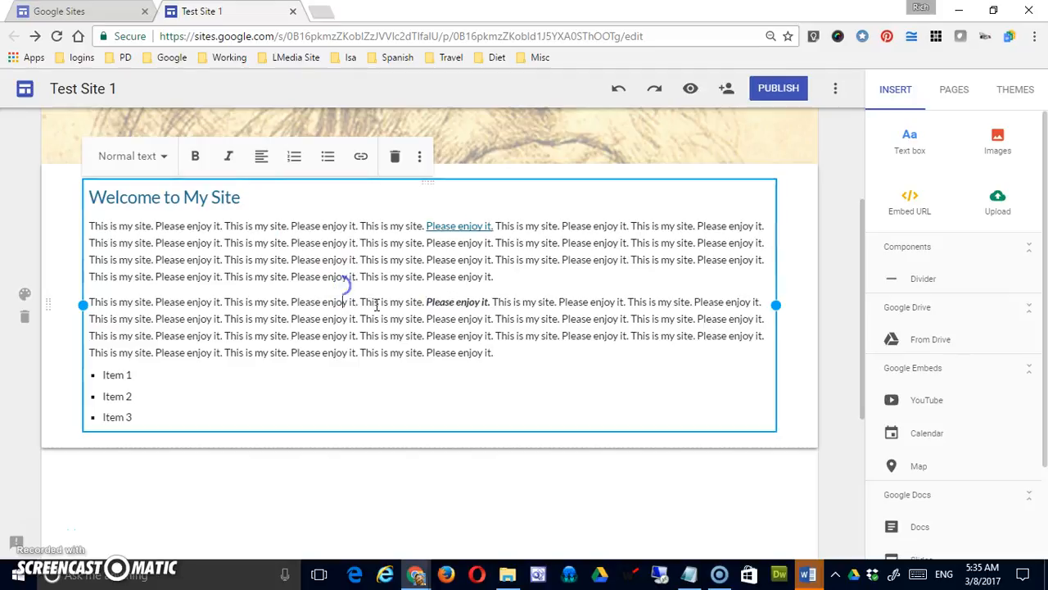
pyautogui.click(431, 303)
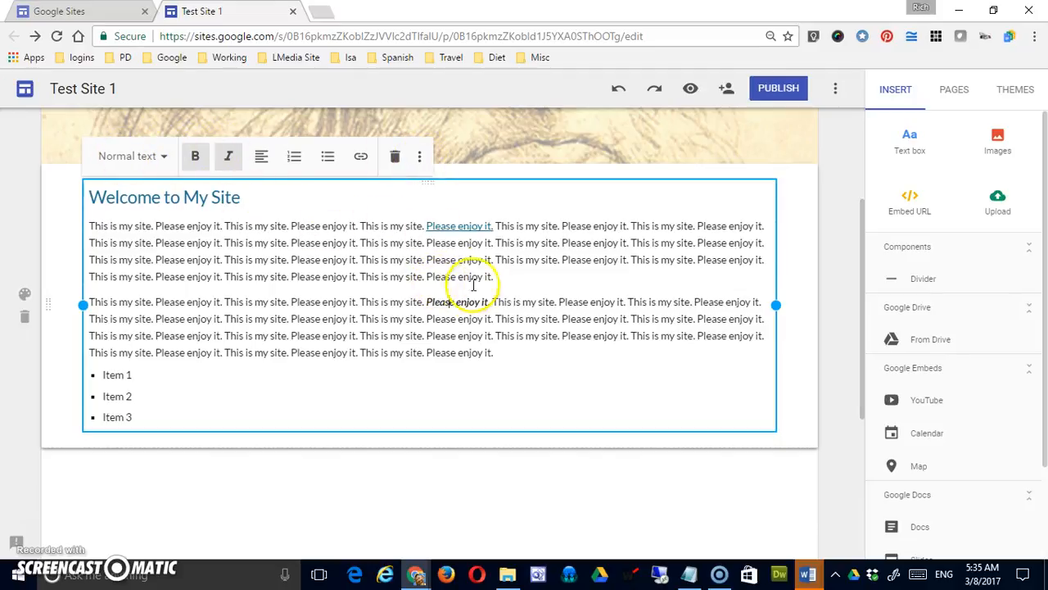
# Apply strikethrough to the fourth "Please enjoy it." in the first paragraph's third line.
pyautogui.moveTo(562, 260); pyautogui.dragTo(608, 261)
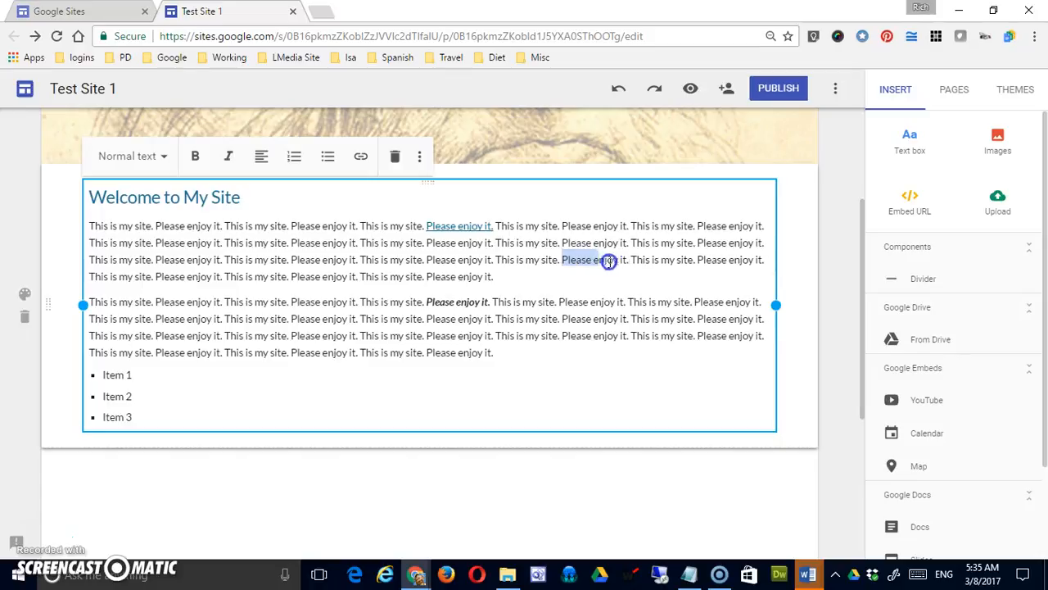
pyautogui.click(419, 156)
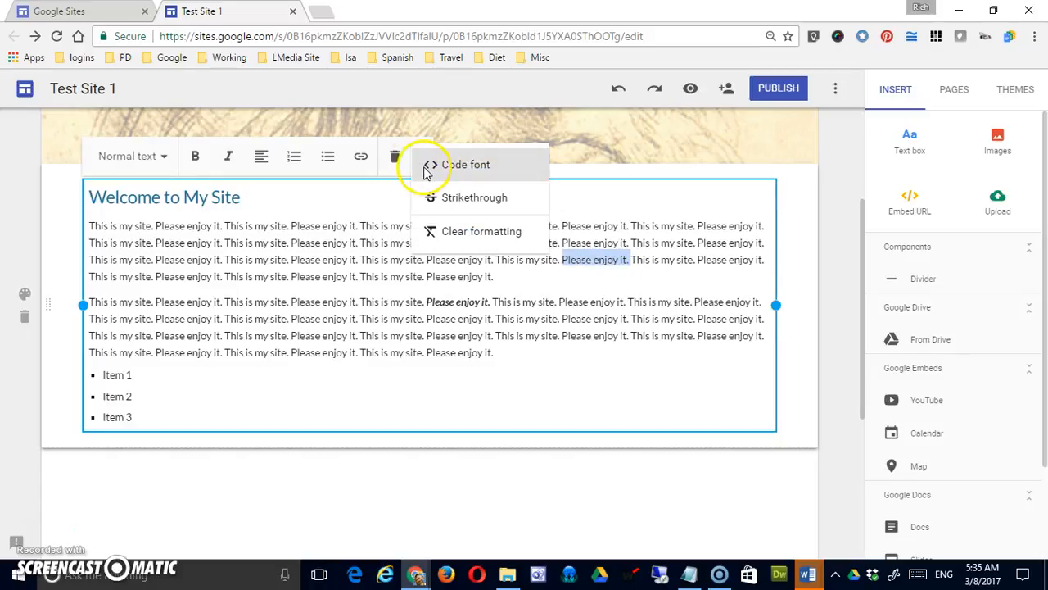
pyautogui.click(469, 197)
pyautogui.click(612, 276)
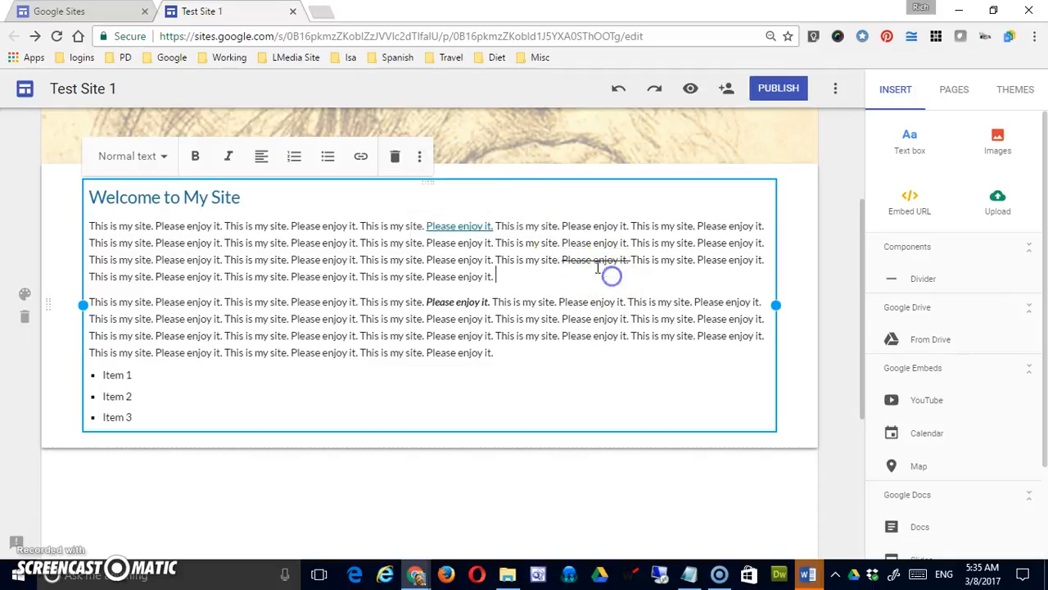
# Add the unbulleted line "<p>This is a paragraph</p>" below Item 3.
pyautogui.click(263, 419)
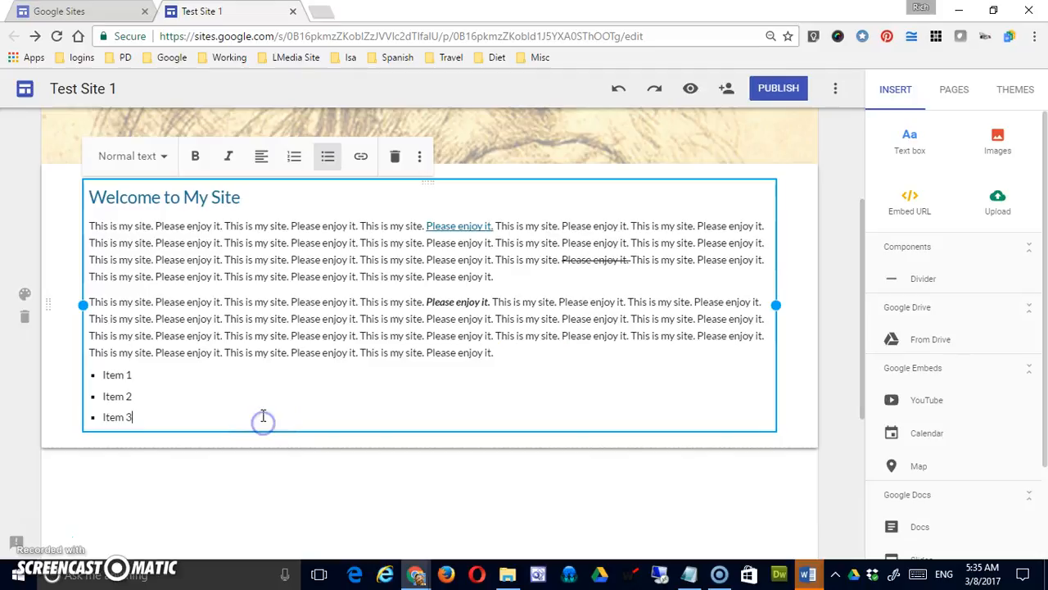
pyautogui.press('Return')
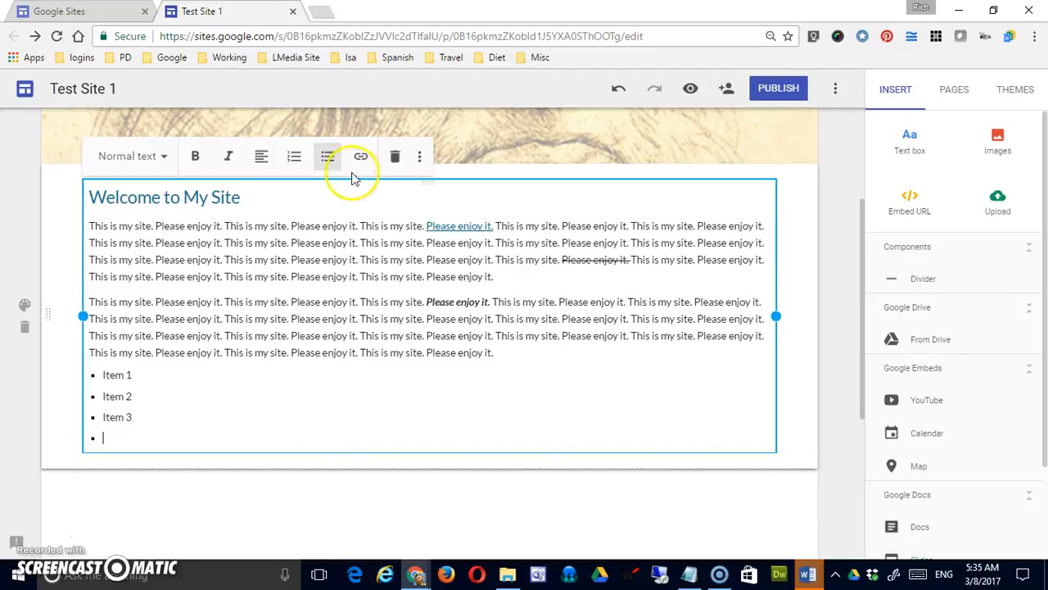
pyautogui.click(327, 158)
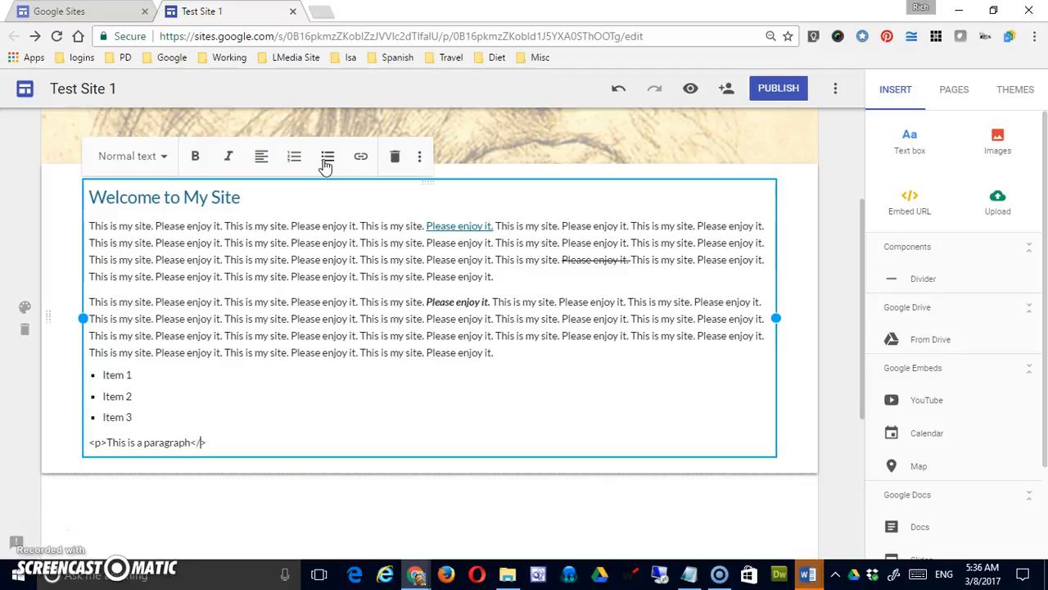
# Format the "<p>This is a paragraph</p>" line in Code font.
pyautogui.moveTo(224, 442); pyautogui.dragTo(86, 429)
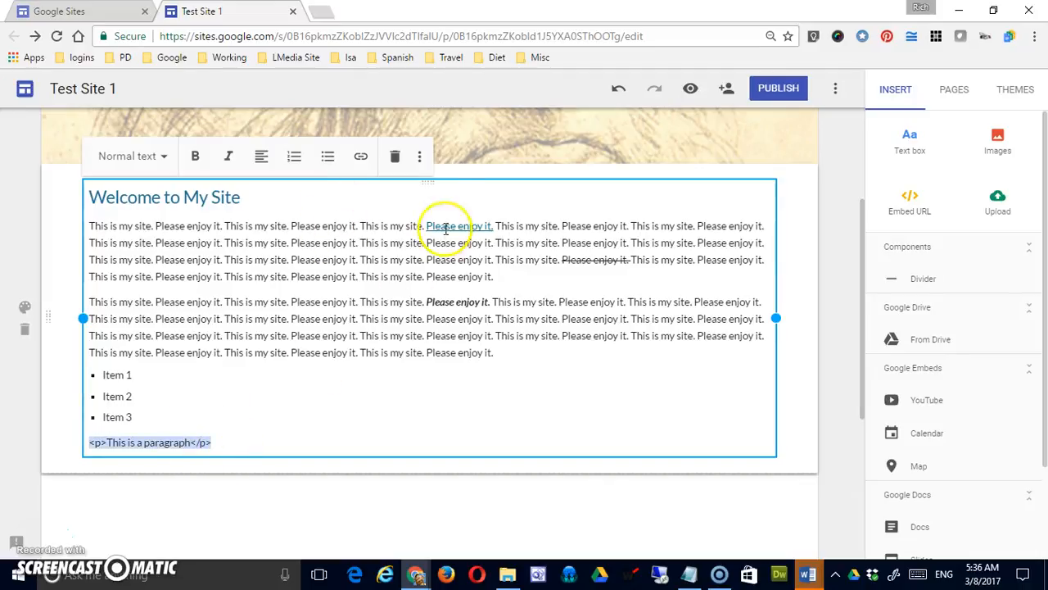
pyautogui.click(419, 156)
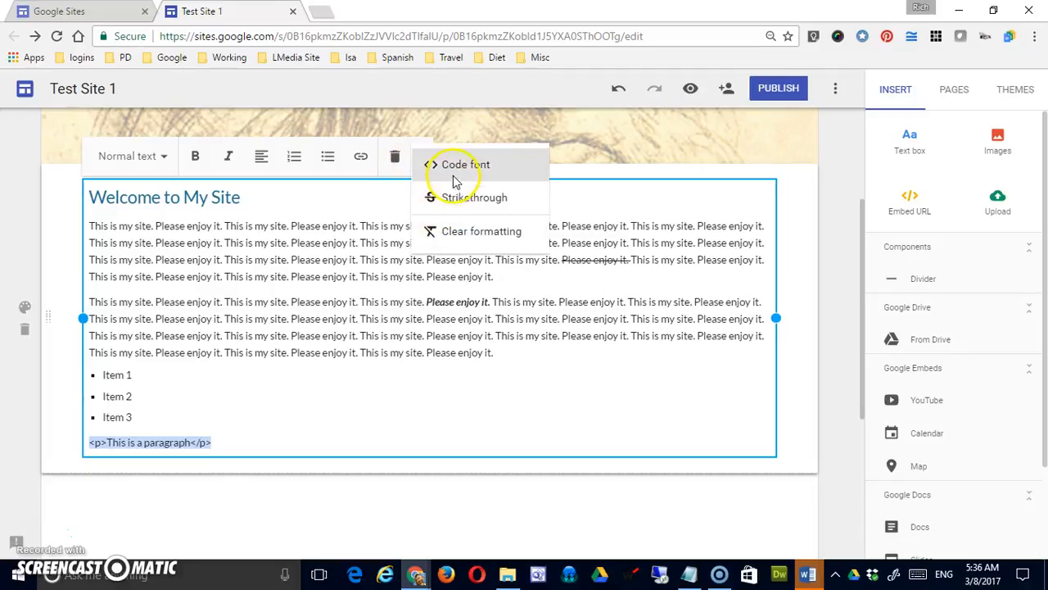
pyautogui.click(458, 167)
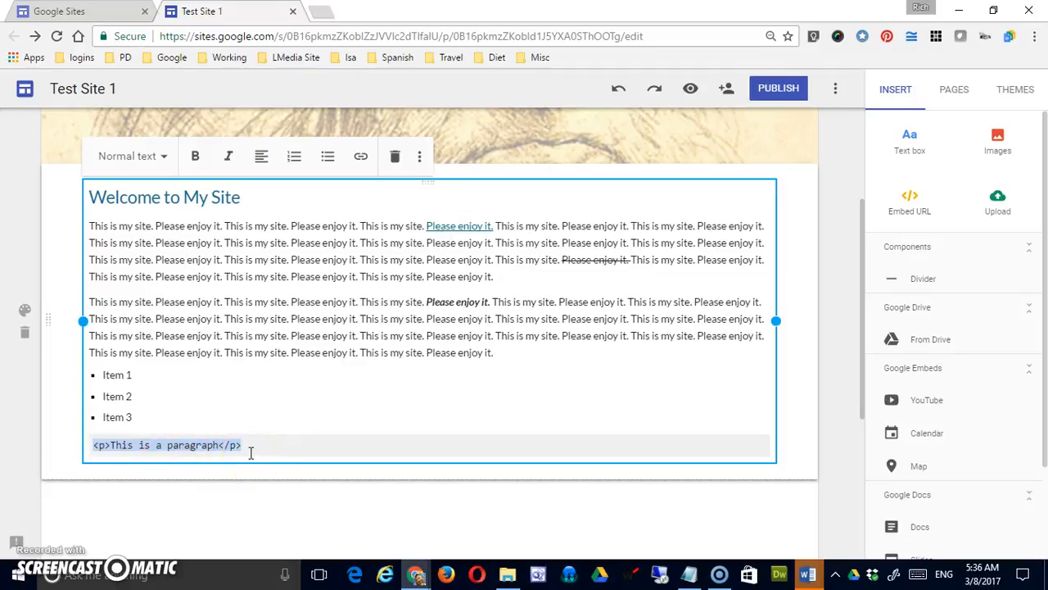
pyautogui.moveTo(246, 449); pyautogui.dragTo(135, 442)
pyautogui.click(275, 442)
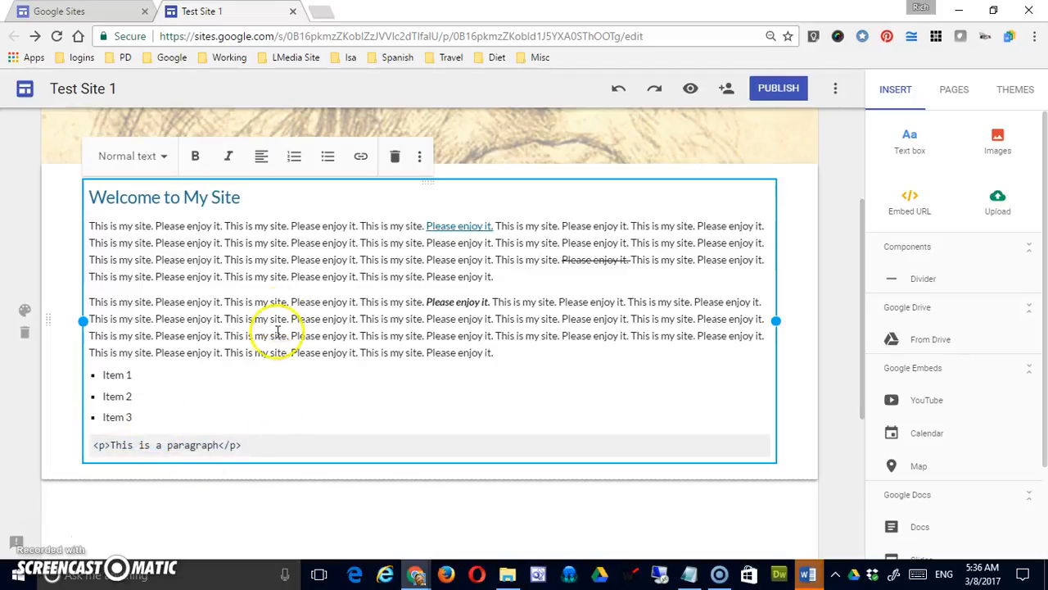
pyautogui.moveTo(264, 448); pyautogui.dragTo(84, 445)
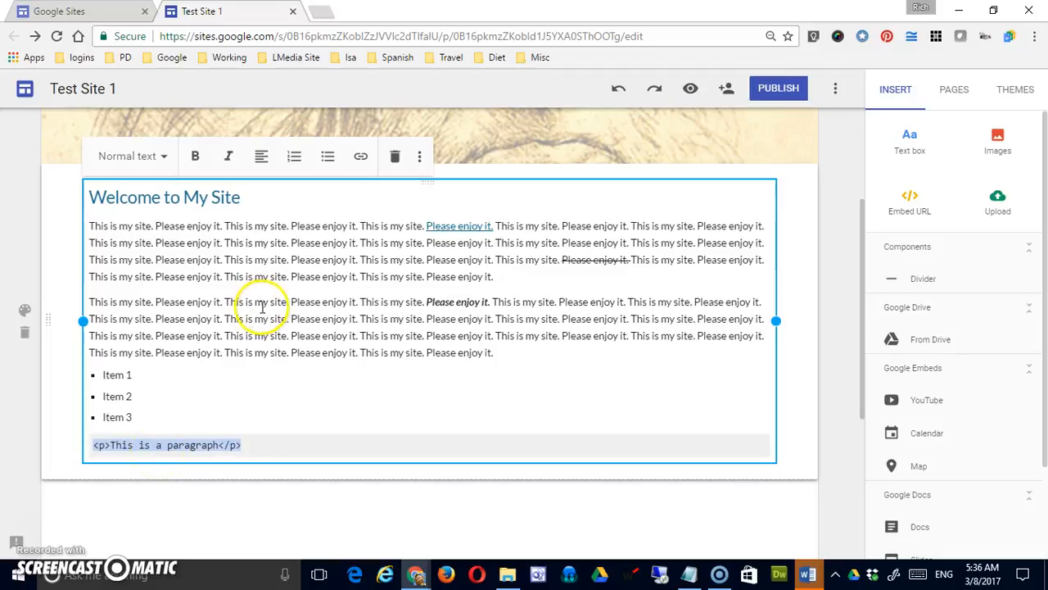
# Set the text section's style to Emphasis 1, and change it to Emphasis 2.
pyautogui.click(27, 312)
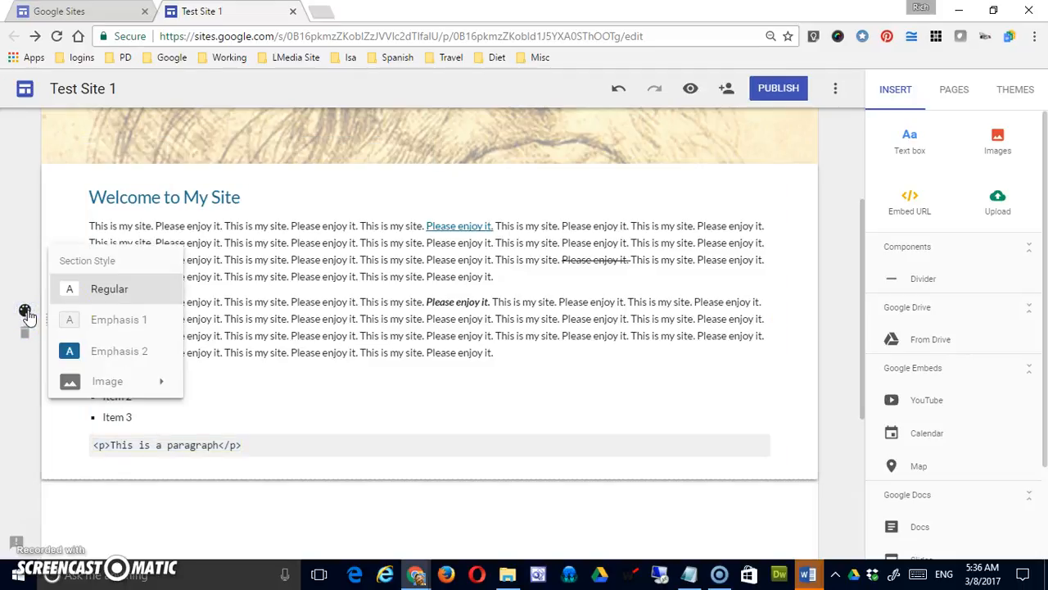
pyautogui.click(129, 318)
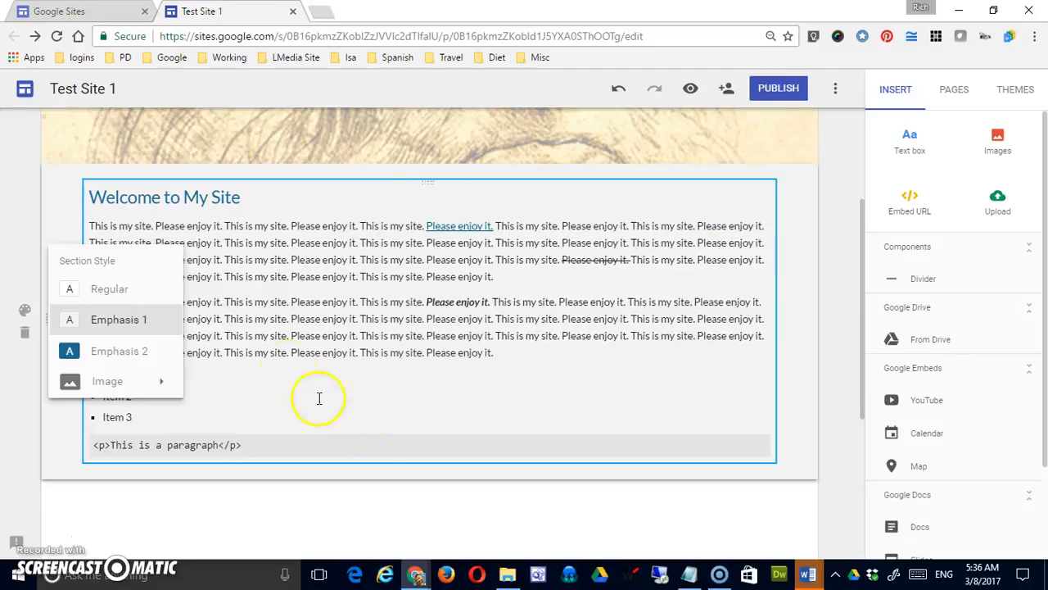
pyautogui.click(125, 359)
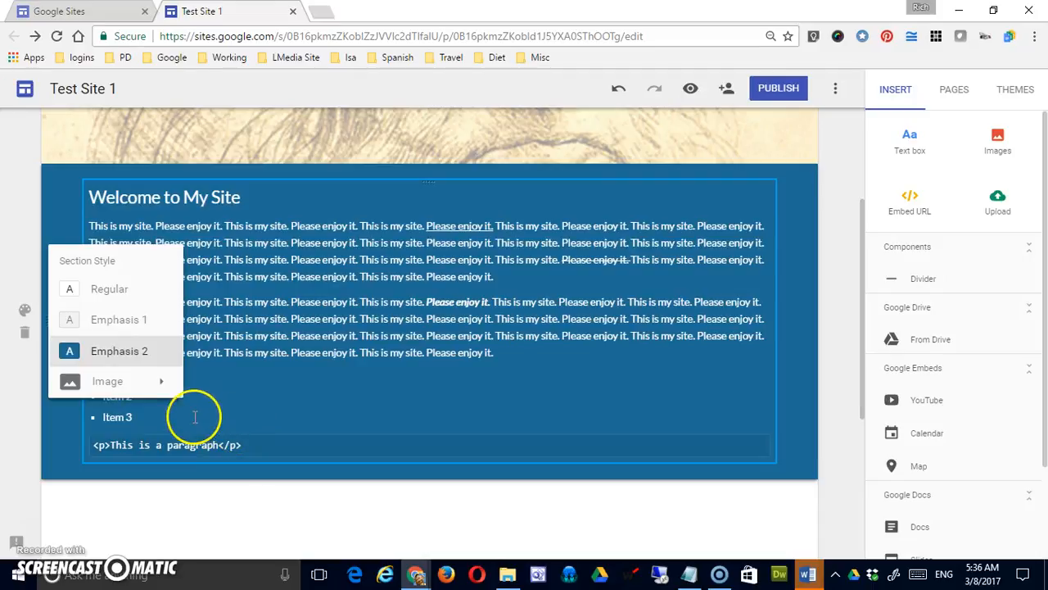
# Set the section's background to the dark blue geometric pattern image from the gallery.
pyautogui.click(161, 382)
pyautogui.click(235, 431)
pyautogui.click(341, 311)
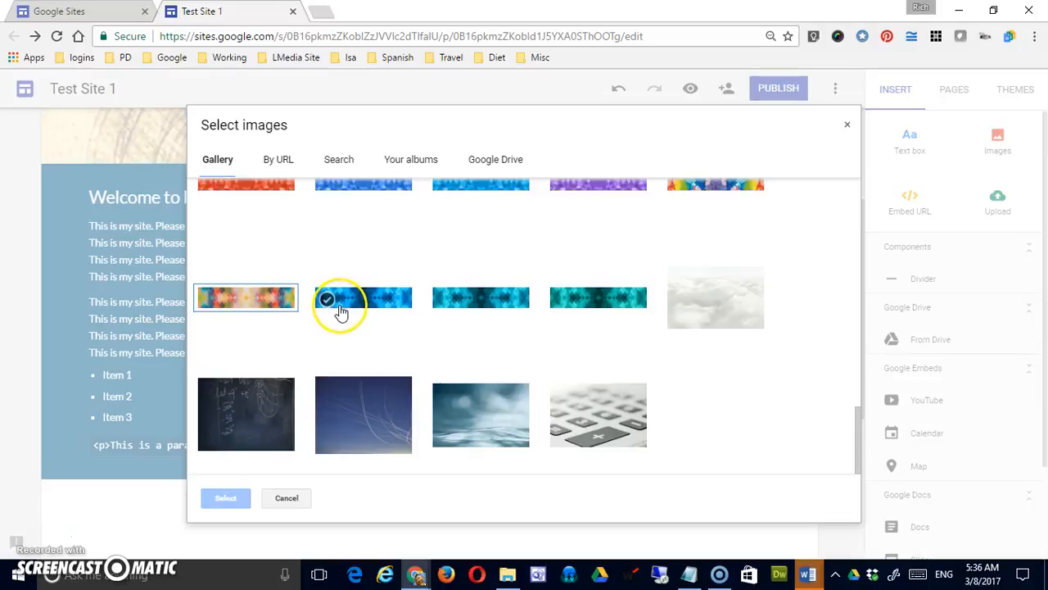
pyautogui.click(226, 498)
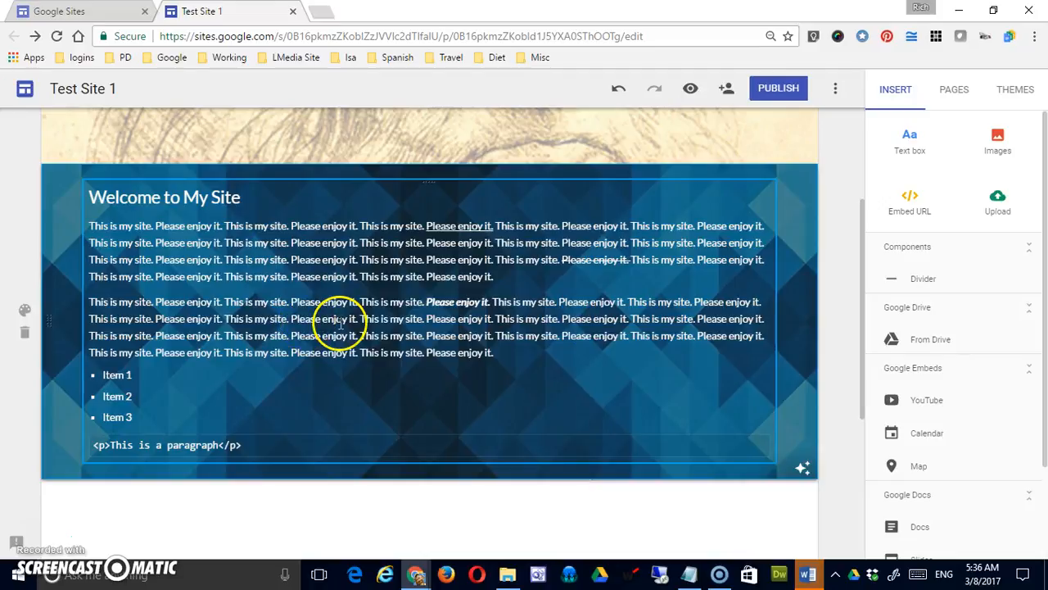
# Upload pumpkin.png from the Desktop as the text section's background image.
pyautogui.click(25, 311)
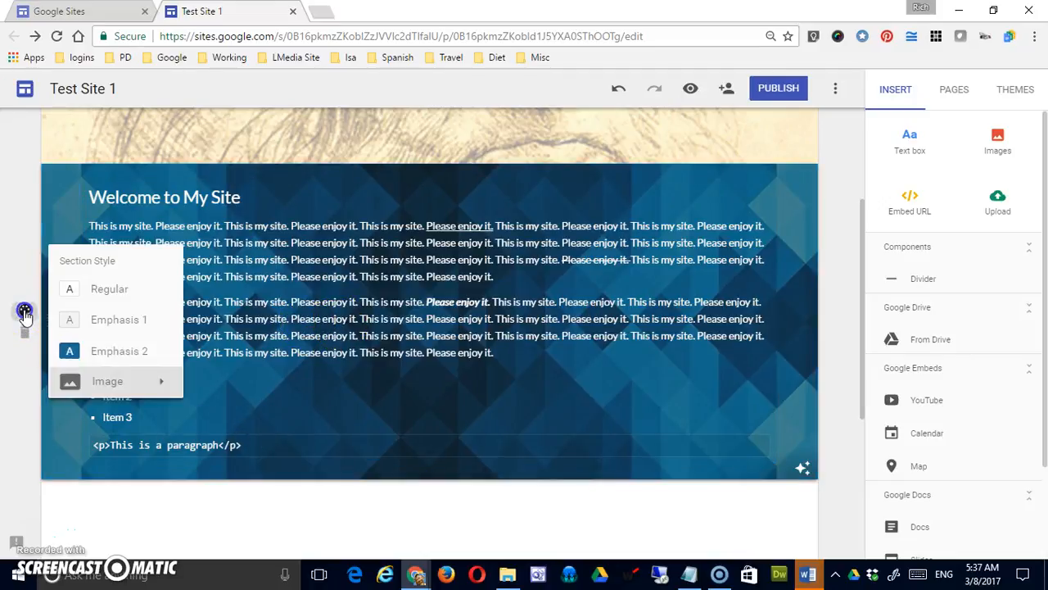
pyautogui.moveTo(151, 381)
pyautogui.click(193, 395)
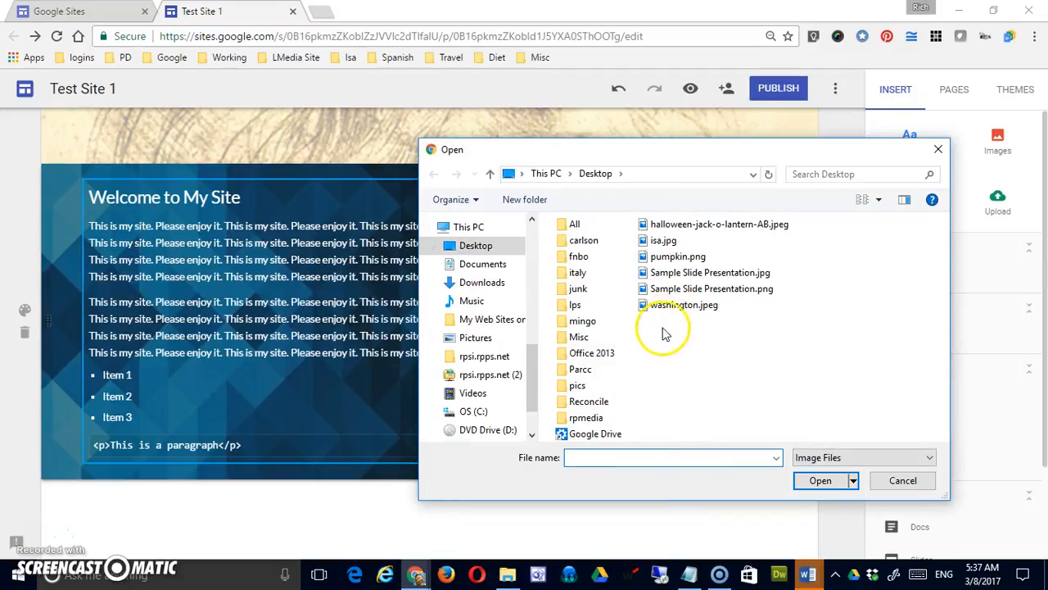
pyautogui.click(675, 256)
pyautogui.click(816, 481)
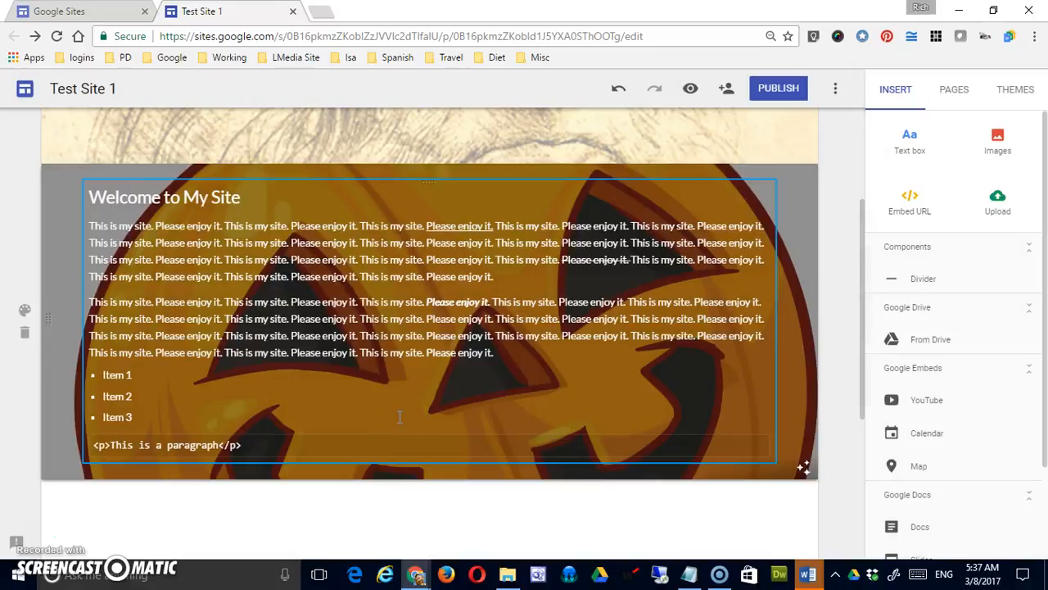
# Change the text section's style from the pumpkin background to Emphasis 2.
pyautogui.click(35, 311)
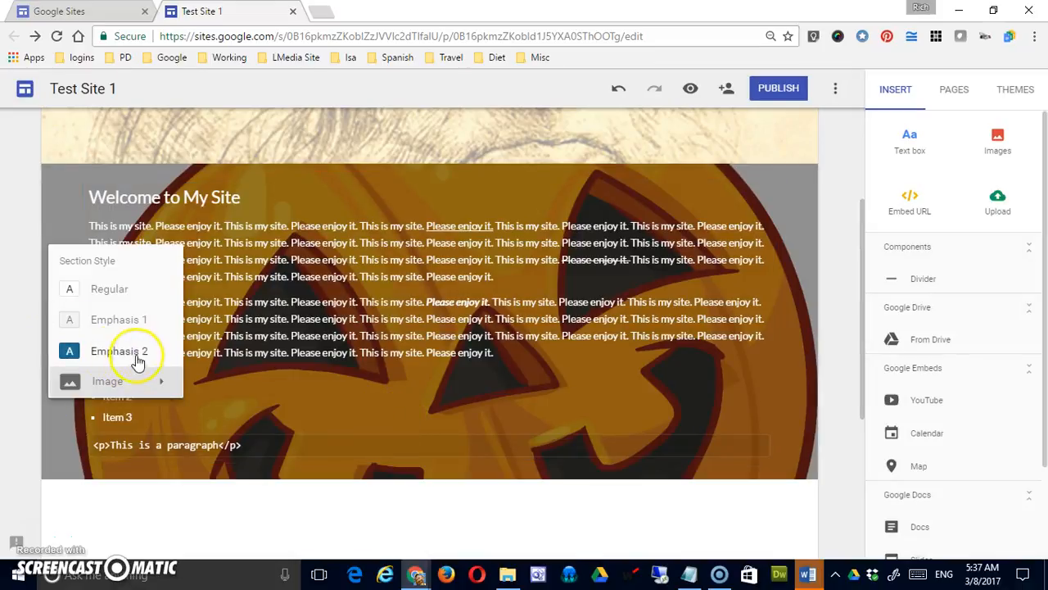
pyautogui.click(160, 385)
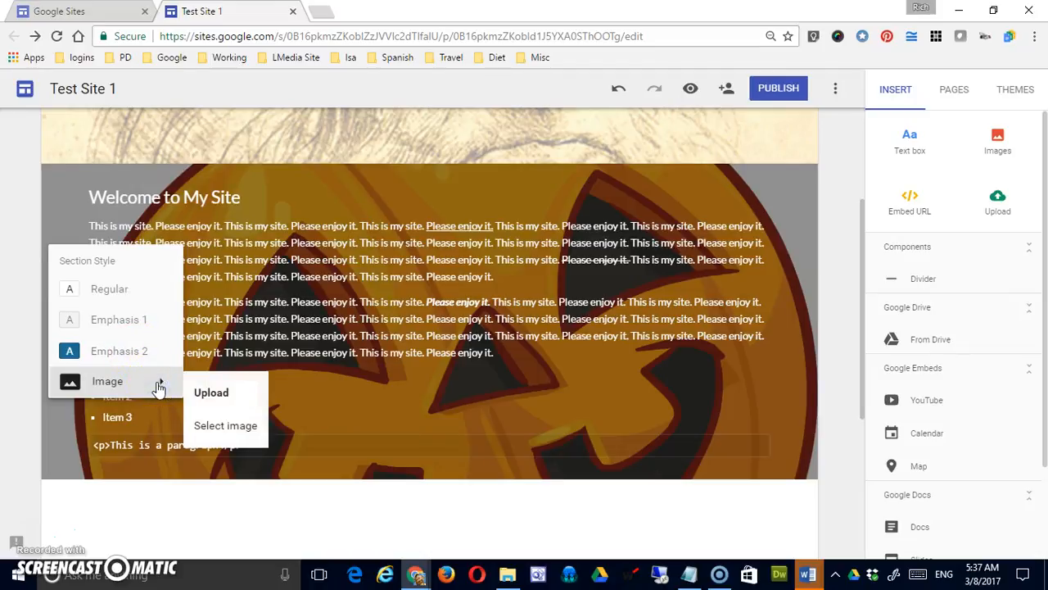
pyautogui.click(129, 352)
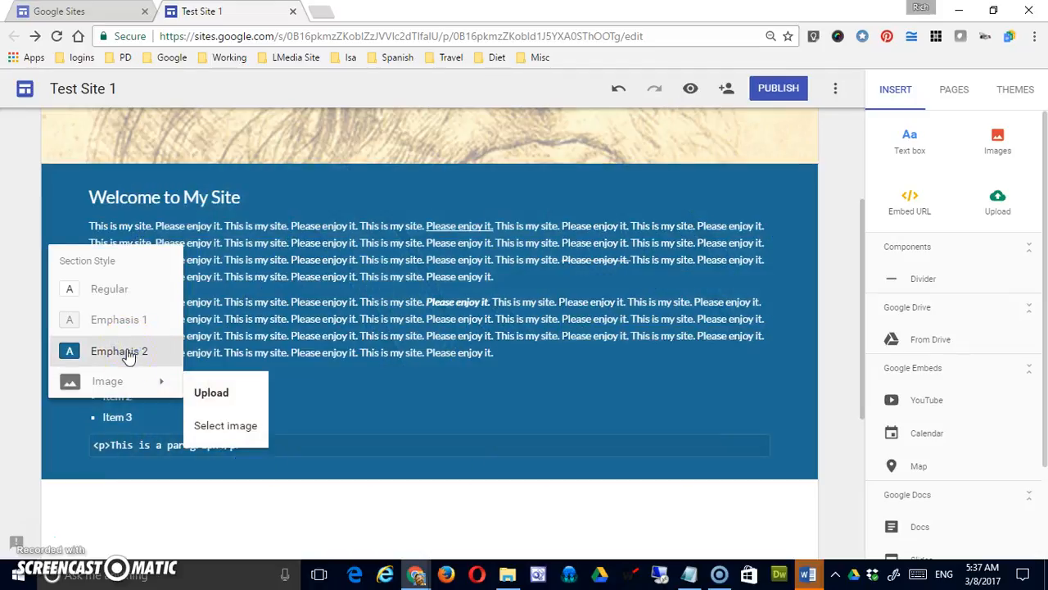
pyautogui.click(365, 390)
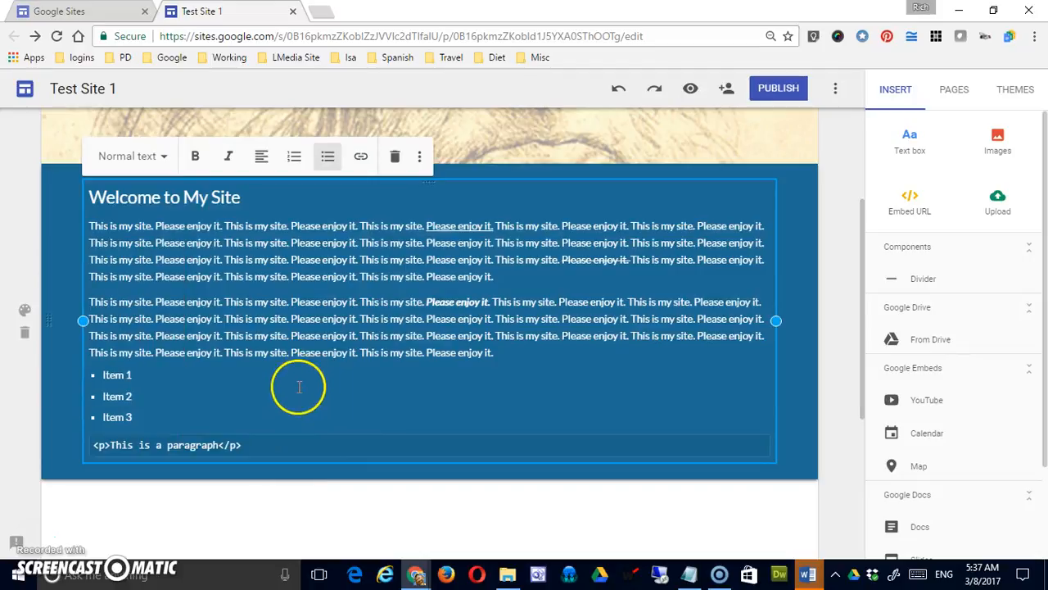
pyautogui.click(183, 503)
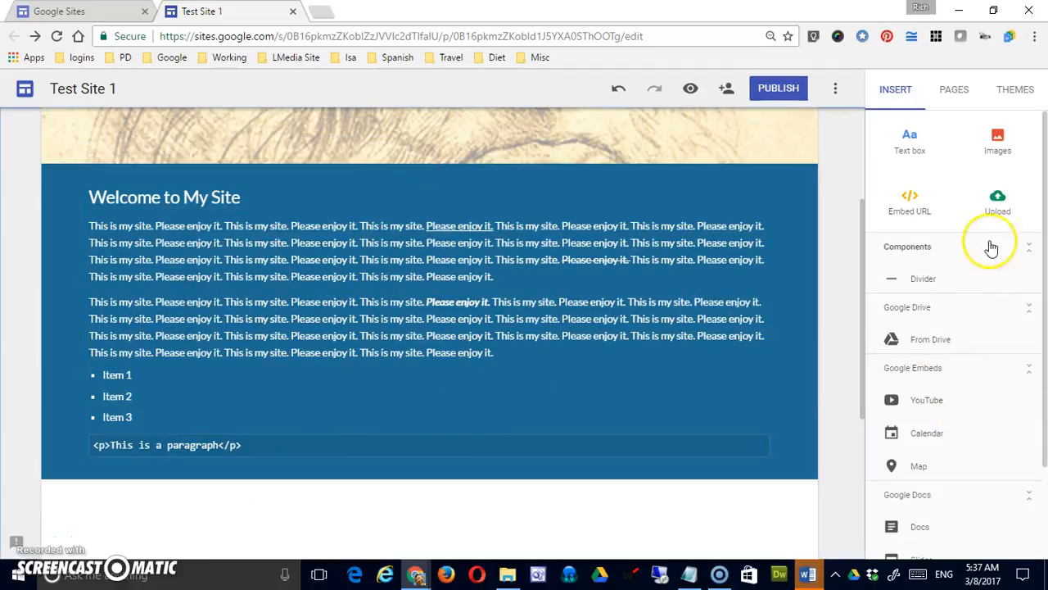
# Start inserting an image by URL, and search Google Images for "davinci" in a new browser tab.
pyautogui.click(1000, 139)
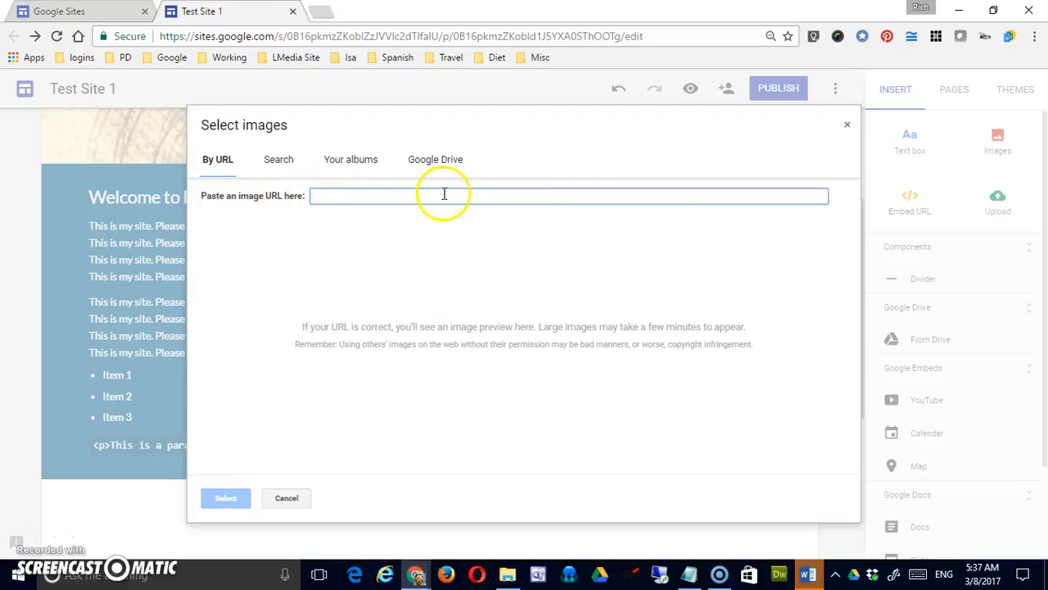
pyautogui.click(322, 12)
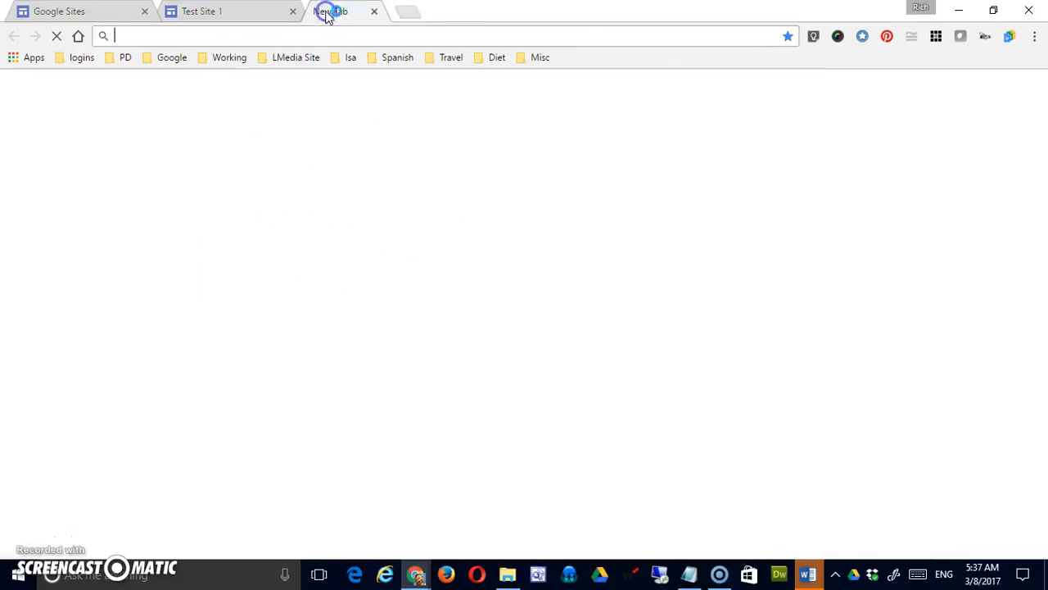
pyautogui.write('imai')
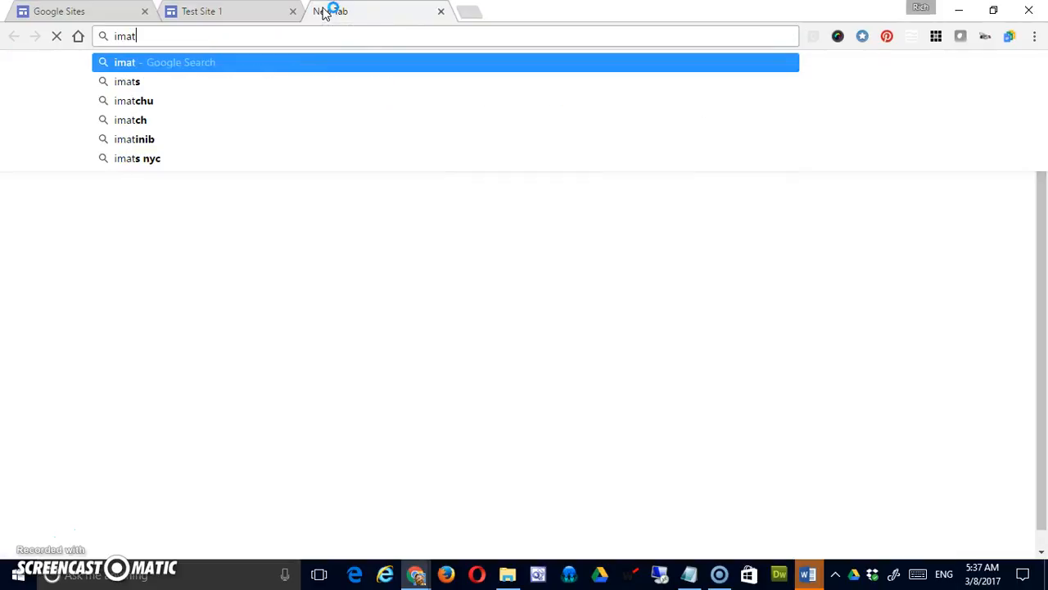
pyautogui.press('BackSpace')
pyautogui.write('ge')
pyautogui.press('Return')
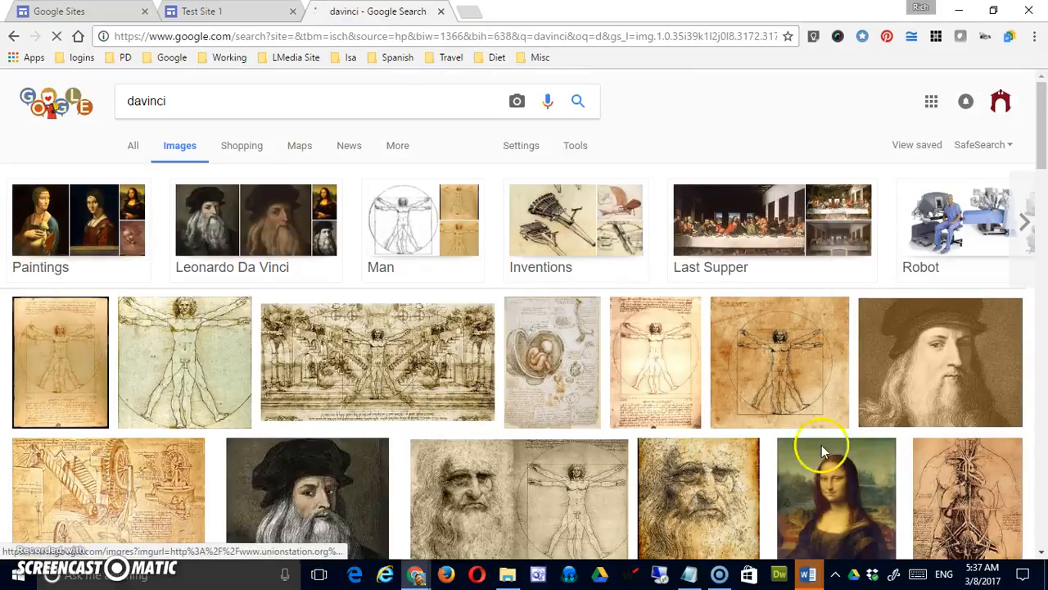
# Open the sepia Leonardo Da Vinci portrait from the Museum of Science, Boston at full size and copy its image address.
pyautogui.click(942, 371)
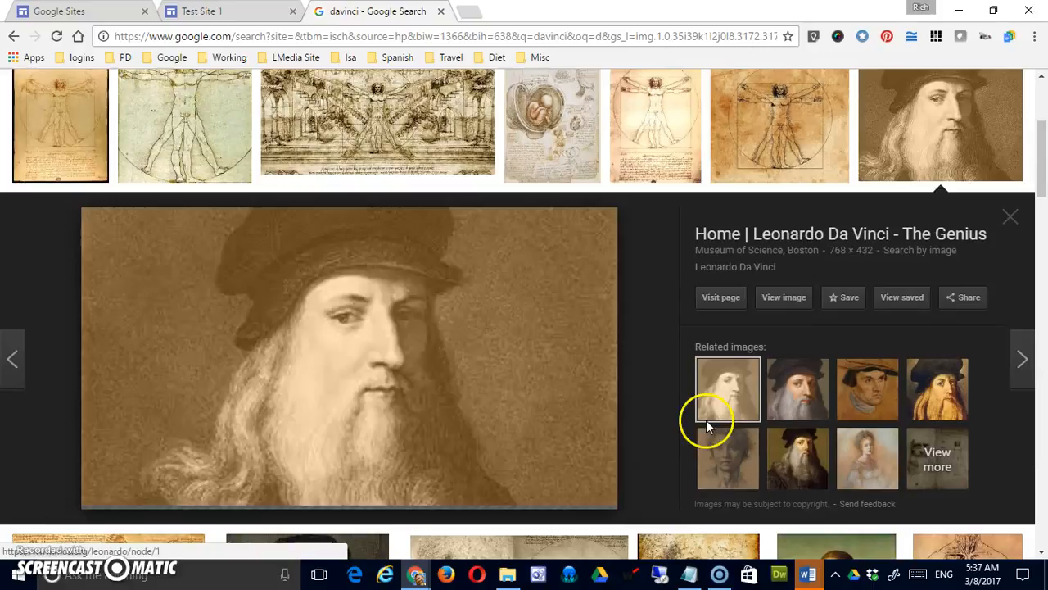
pyautogui.click(782, 298)
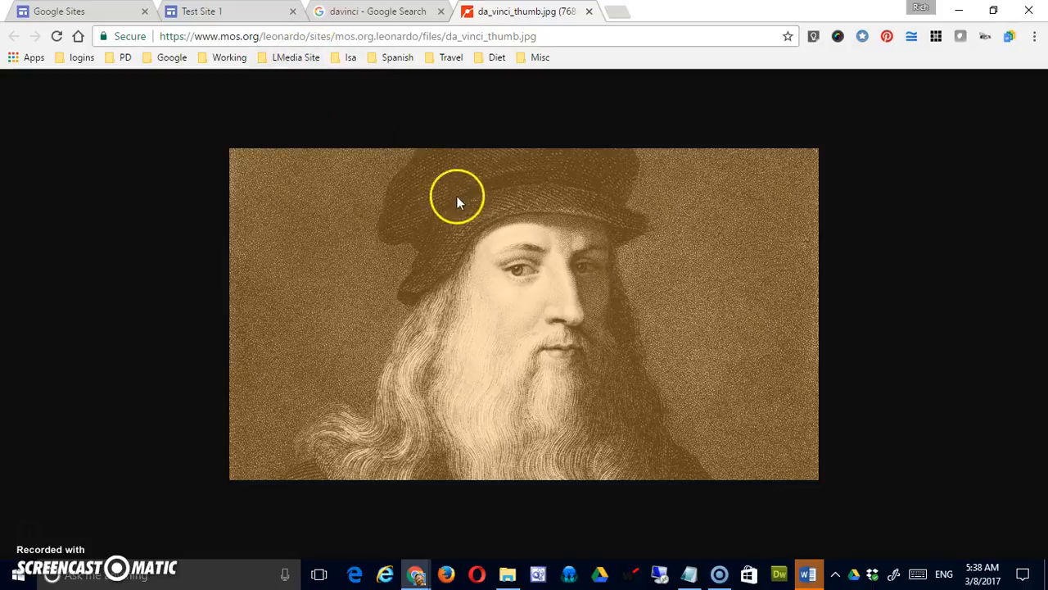
pyautogui.click(412, 37)
pyautogui.hotkey('ctrl', 'c')
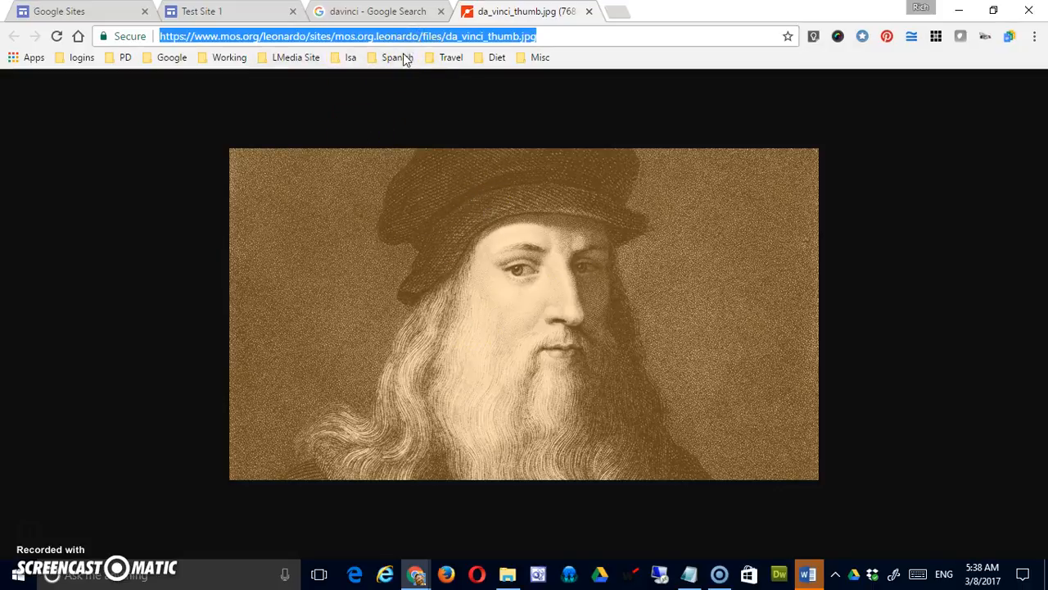
# Return to the Test Site 1 page and insert the portrait using the copied da_vinci_thumb.jpg address.
pyautogui.click(379, 14)
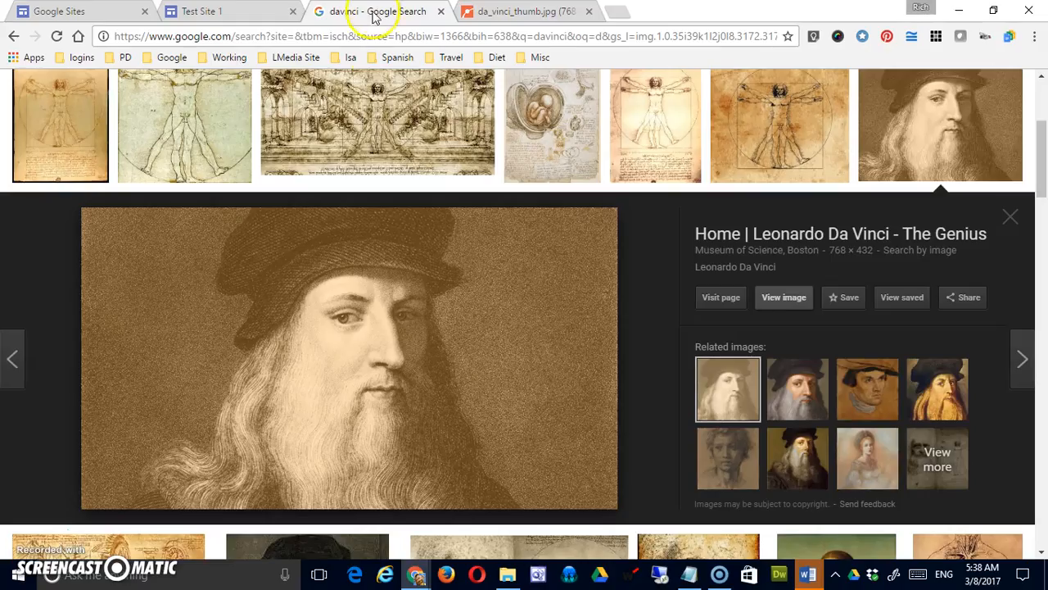
pyautogui.click(197, 14)
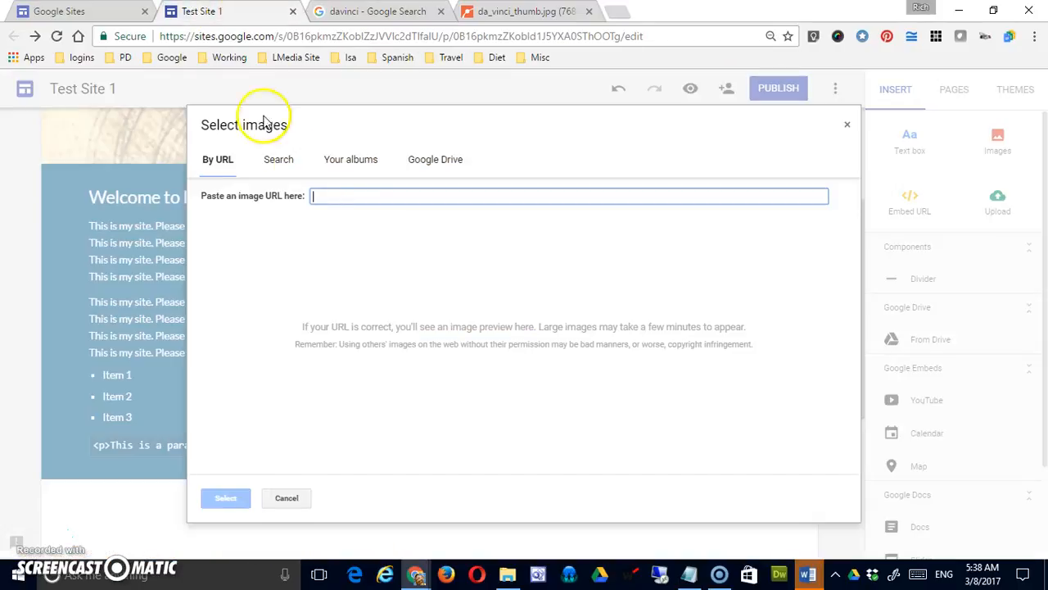
pyautogui.hotkey('ctrl', 'v')
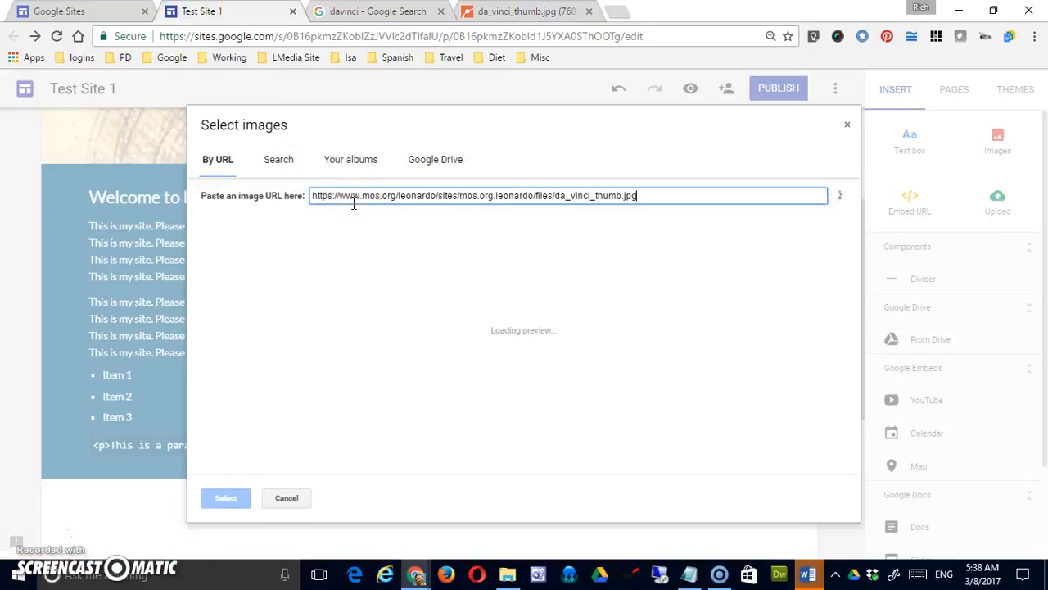
pyautogui.click(228, 498)
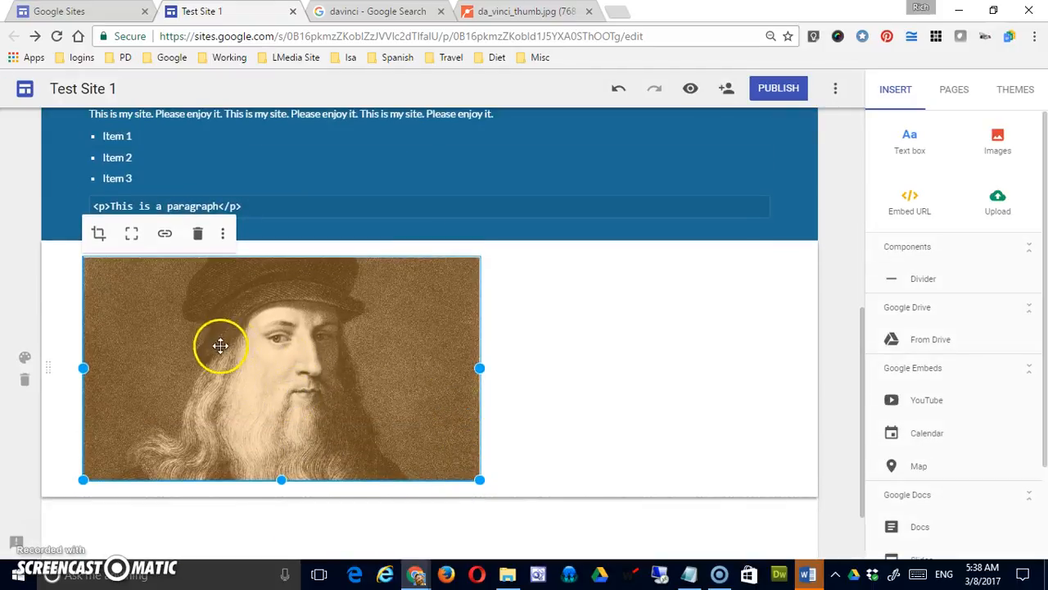
# Crop the inserted portrait by zooming in and repositioning it so the frame shows the eyes and nose.
pyautogui.click(102, 235)
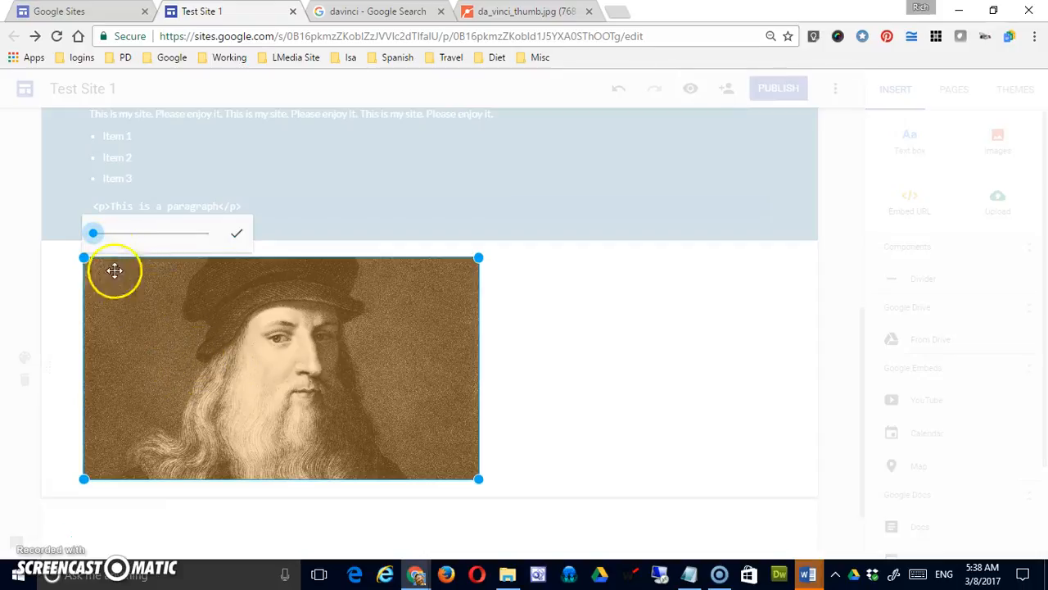
pyautogui.moveTo(95, 238); pyautogui.dragTo(138, 236)
pyautogui.moveTo(244, 289); pyautogui.dragTo(226, 399)
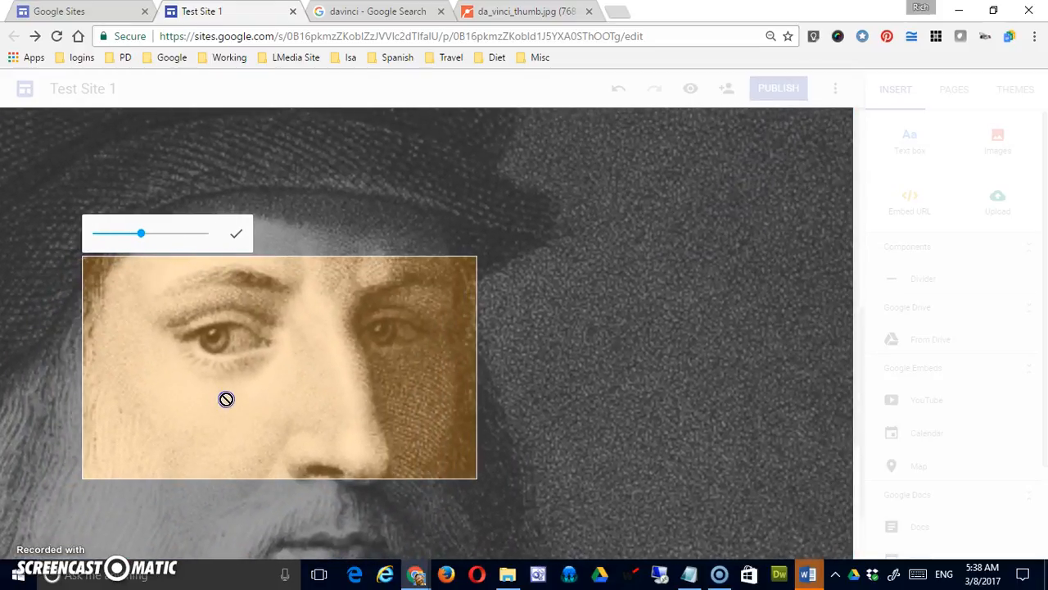
pyautogui.click(236, 233)
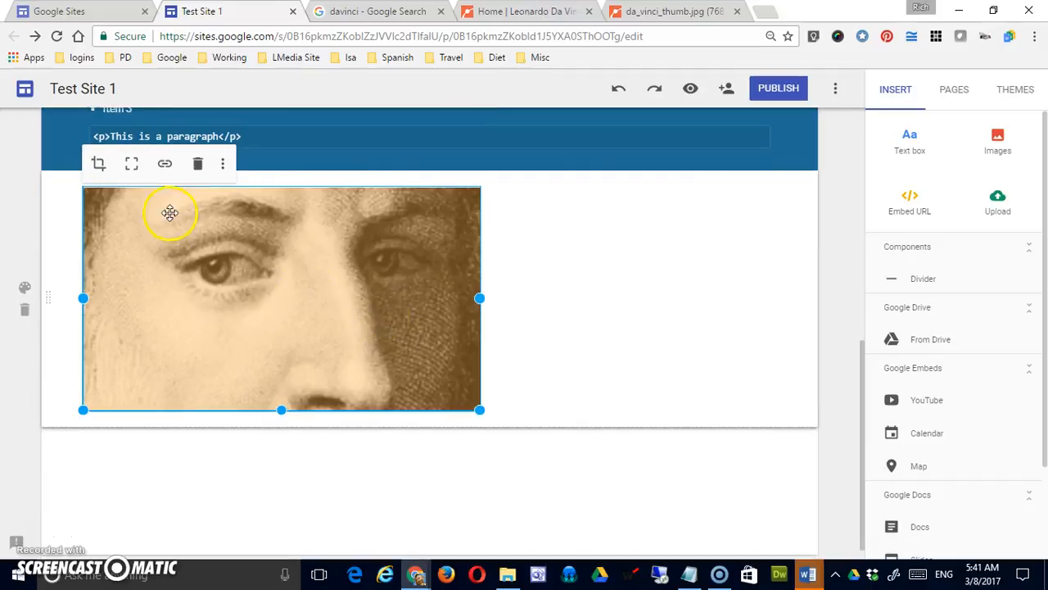
# Uncrop the portrait, then view its link field and leave it empty.
pyautogui.click(133, 166)
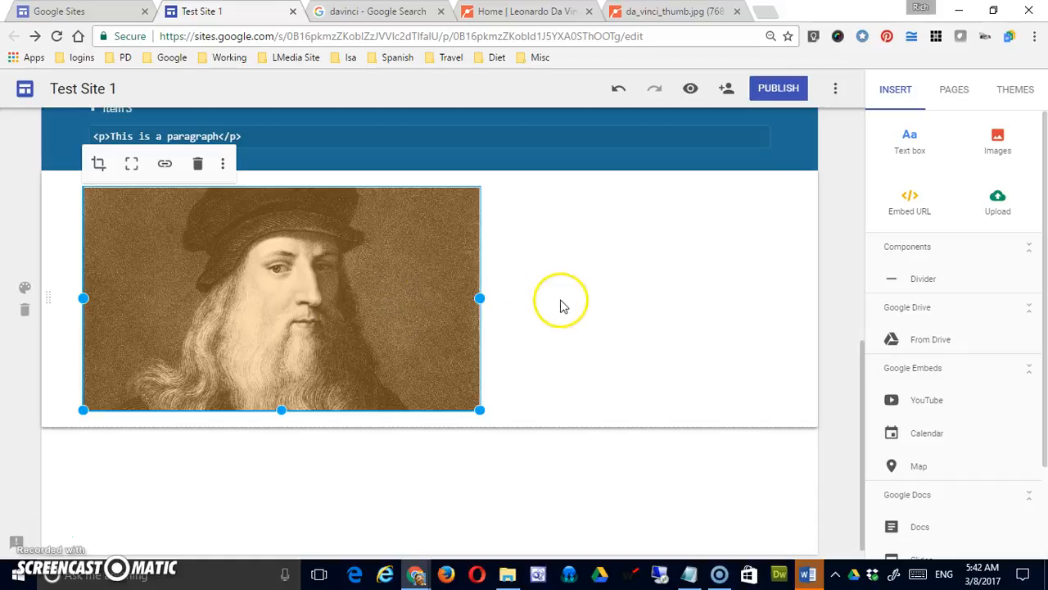
pyautogui.click(166, 166)
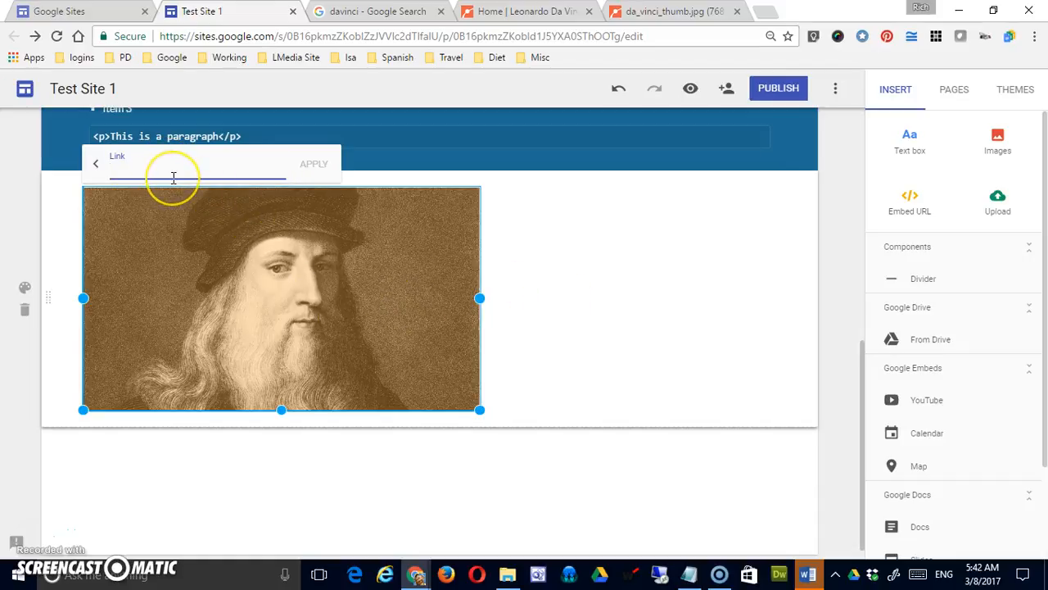
pyautogui.click(97, 167)
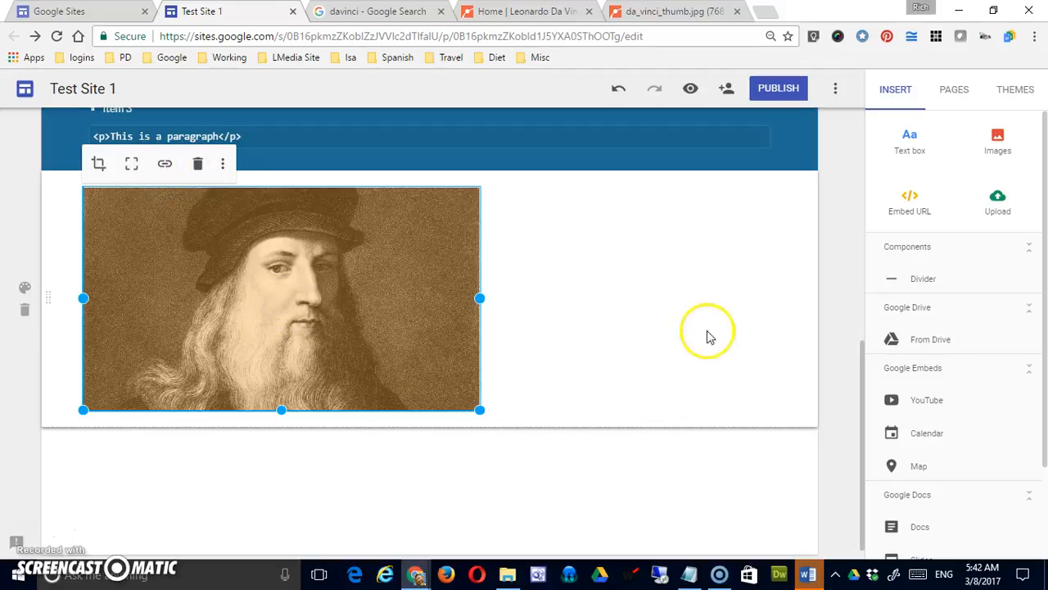
pyautogui.click(616, 375)
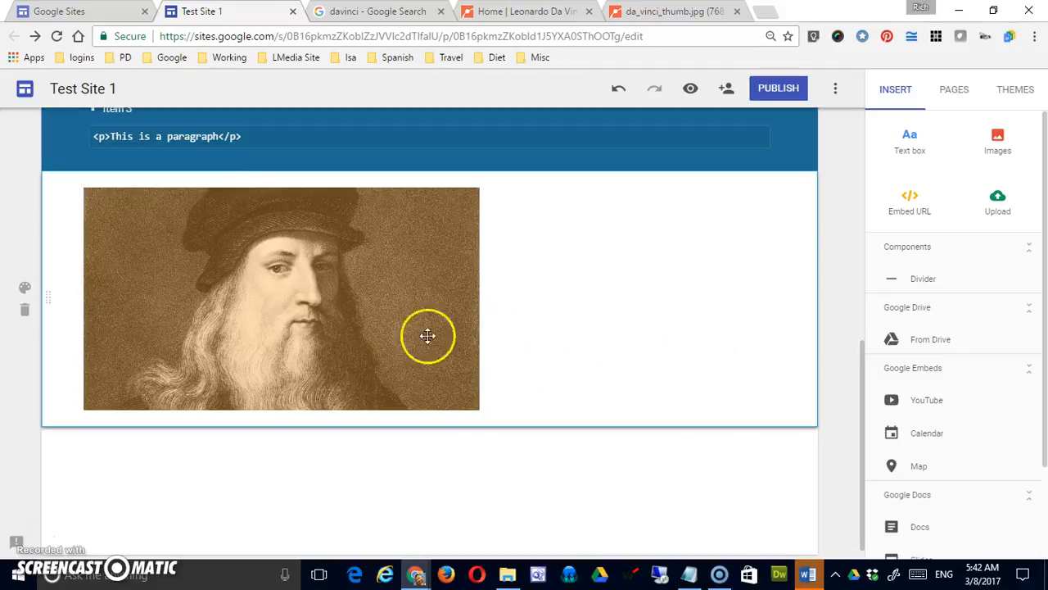
pyautogui.click(276, 304)
pyautogui.click(225, 166)
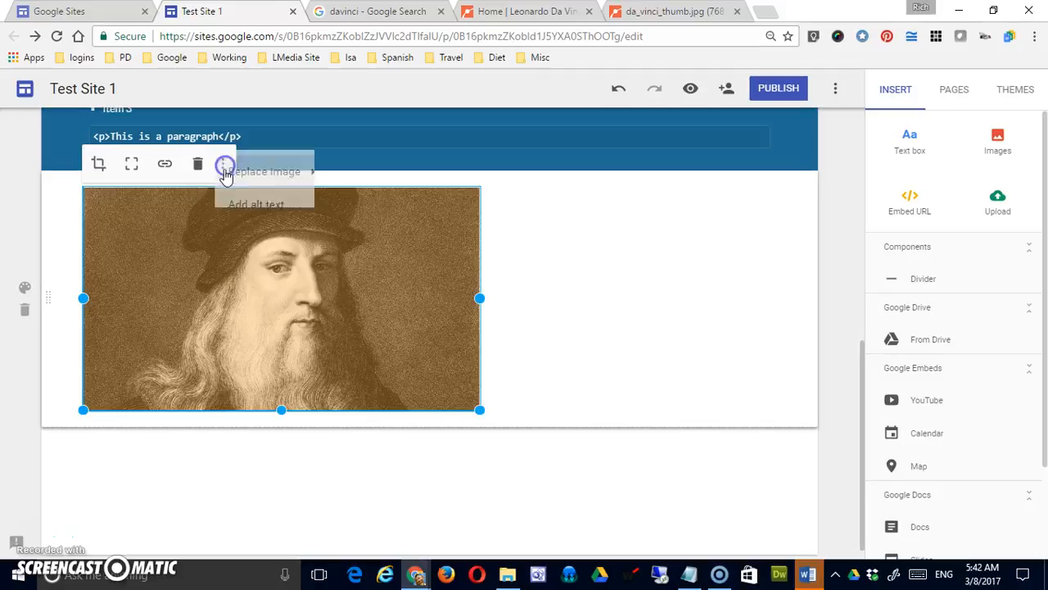
pyautogui.click(316, 180)
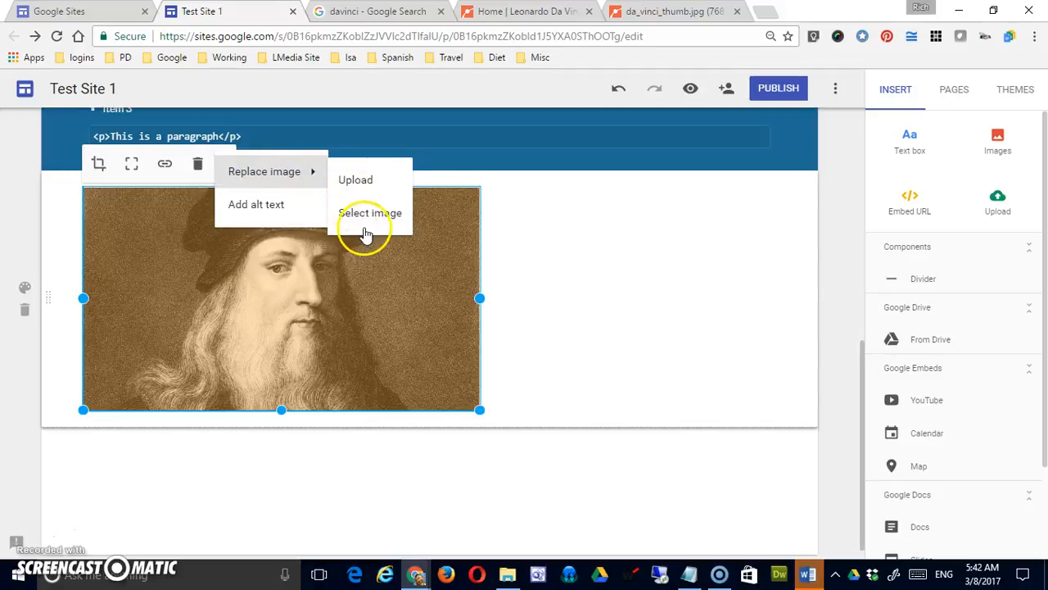
pyautogui.click(256, 205)
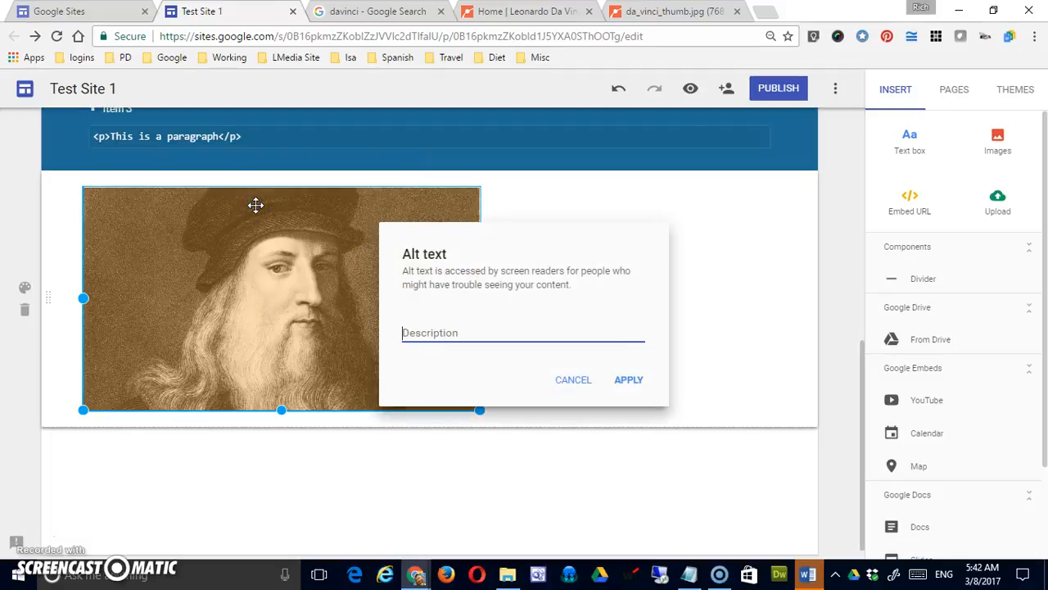
pyautogui.click(443, 331)
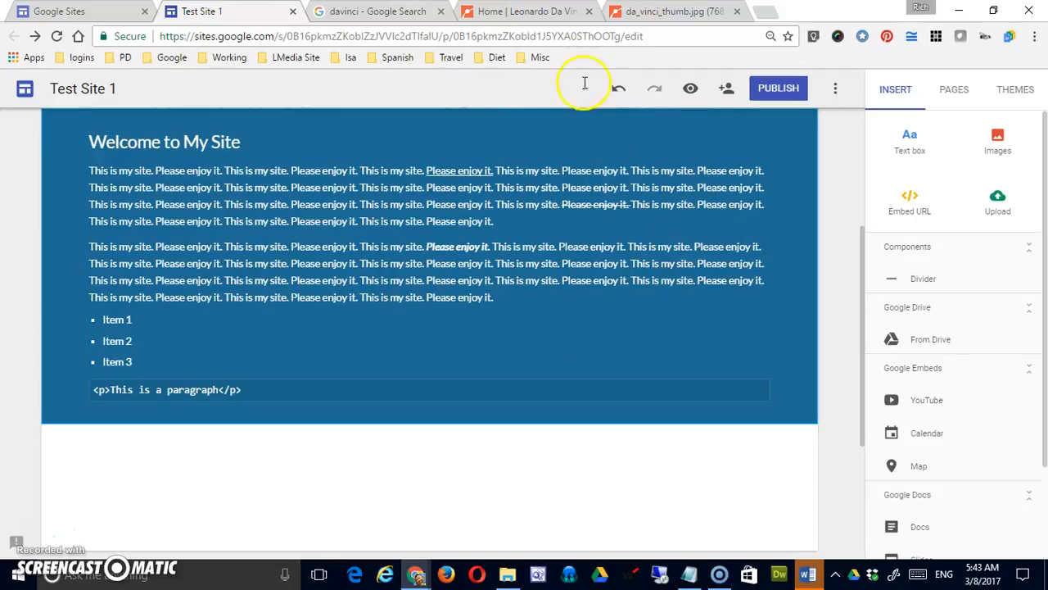
# Restore the removed portrait by undoing the last change, and set its alt text to "Leonardo Da Vinci".
pyautogui.click(618, 88)
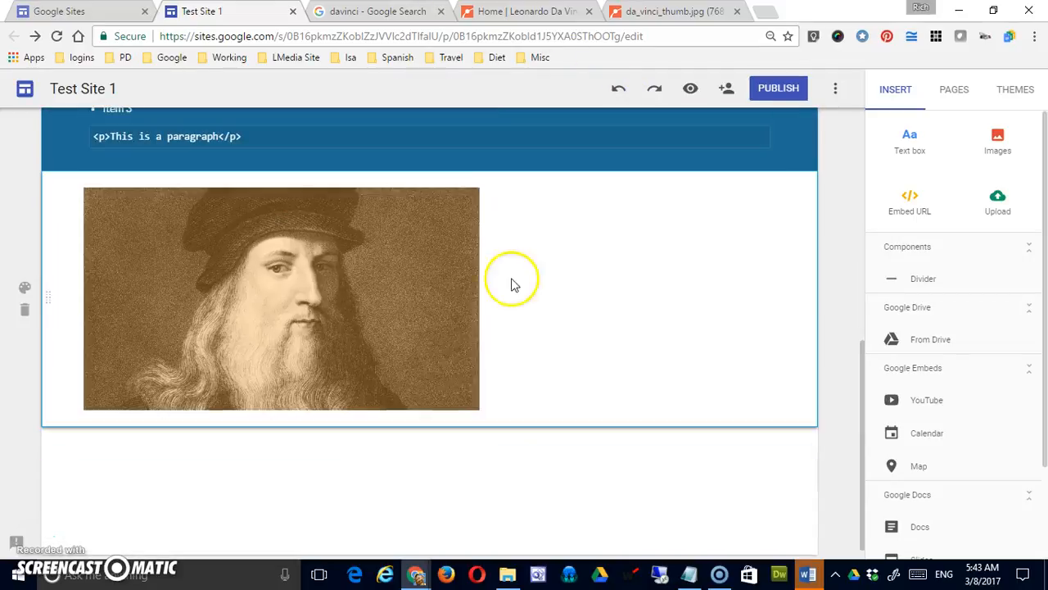
pyautogui.click(404, 323)
pyautogui.click(219, 164)
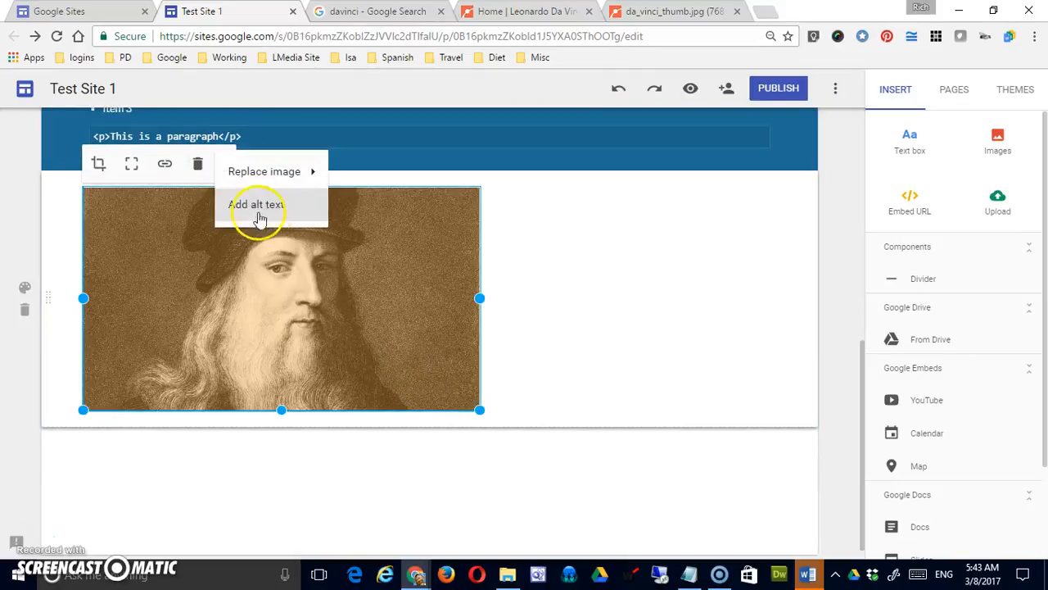
pyautogui.click(268, 206)
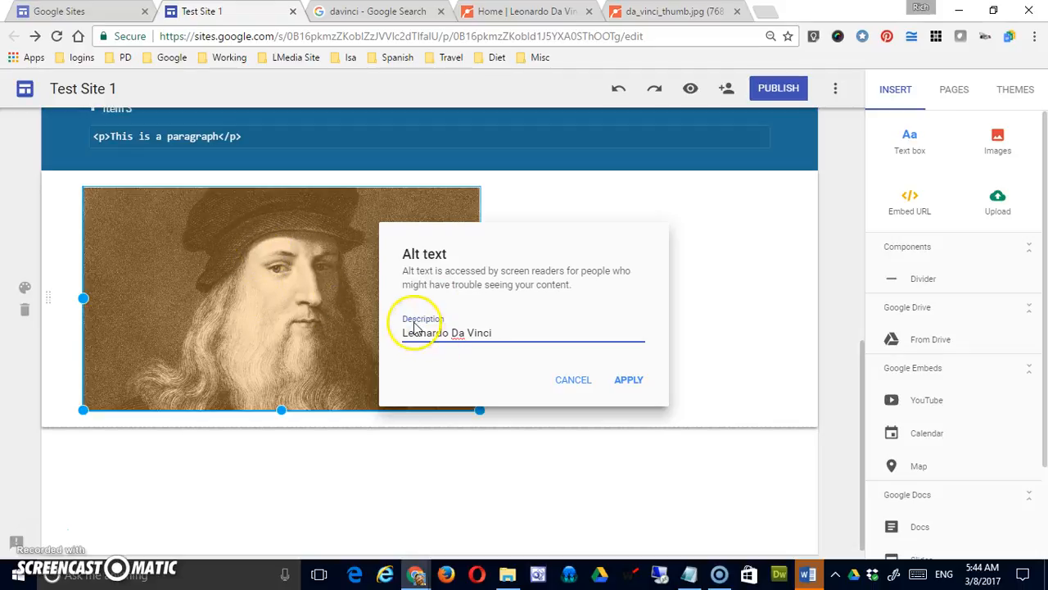
pyautogui.click(628, 382)
pyautogui.click(35, 540)
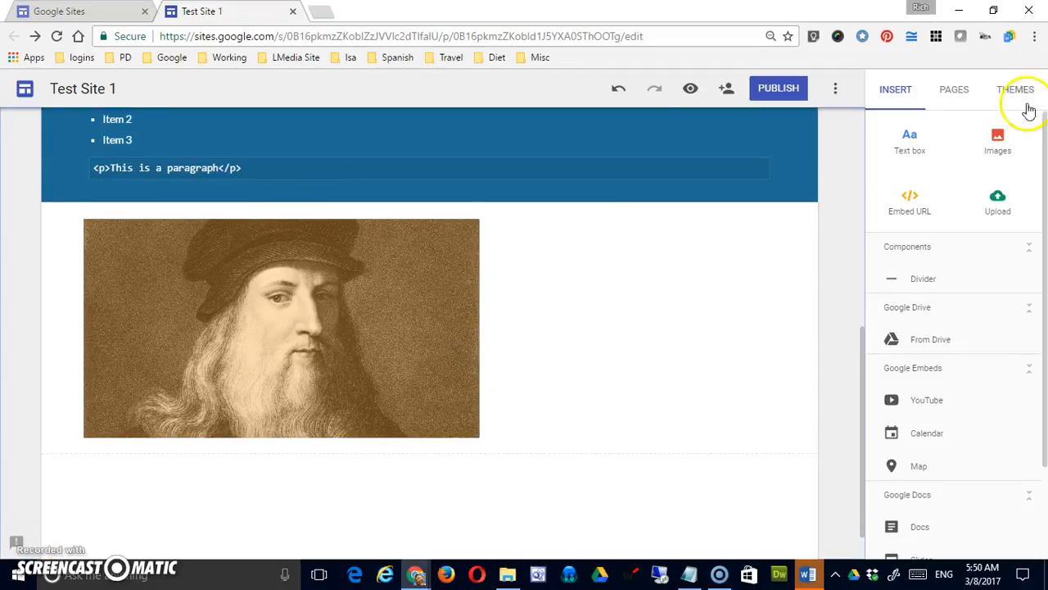
# Search Google for images of "da vinci" to insert on the page.
pyautogui.click(998, 141)
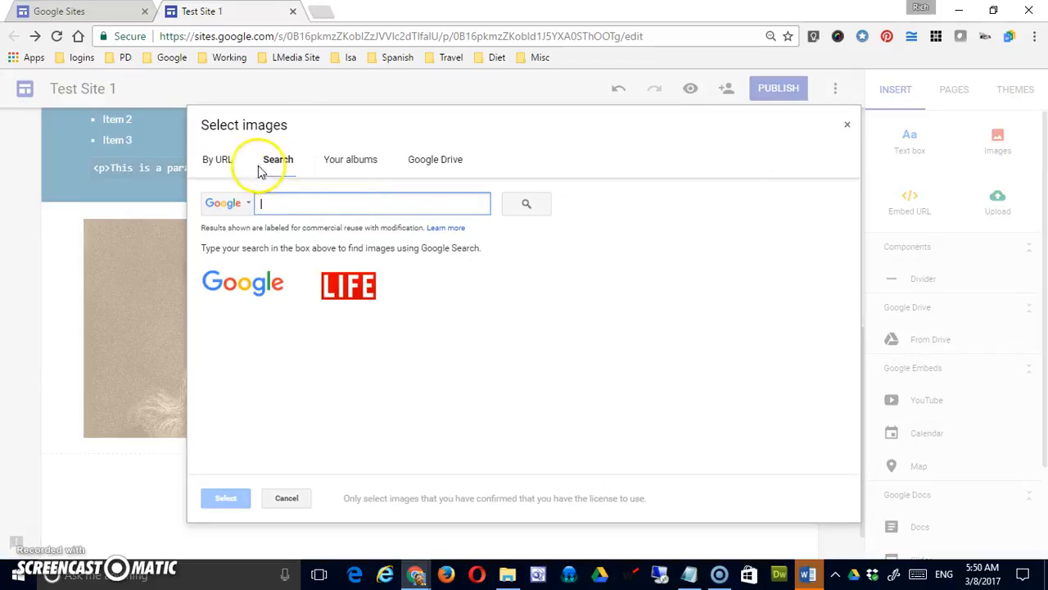
pyautogui.click(218, 161)
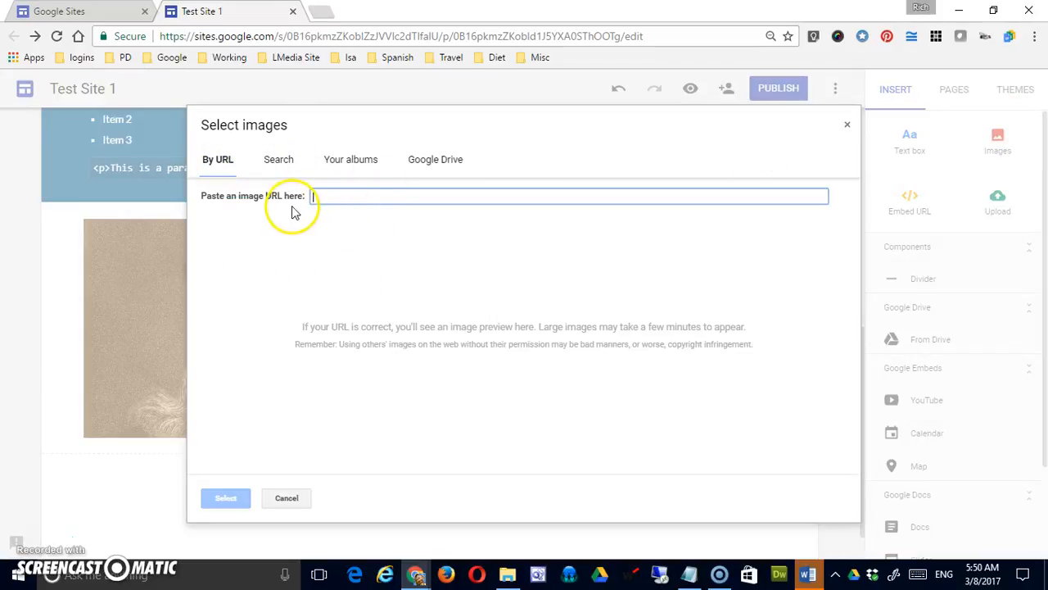
pyautogui.click(277, 161)
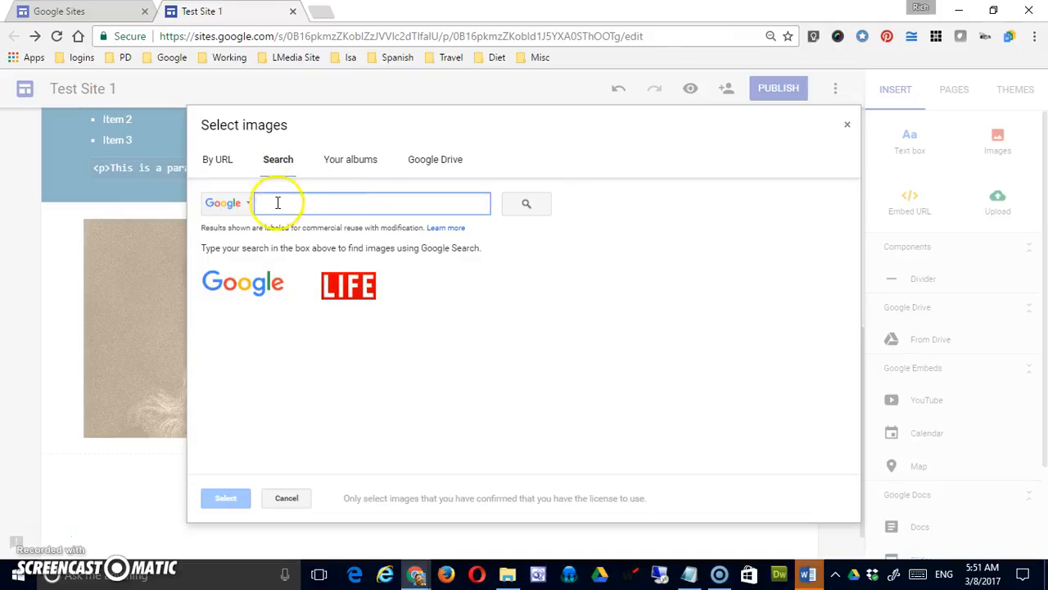
pyautogui.write('d')
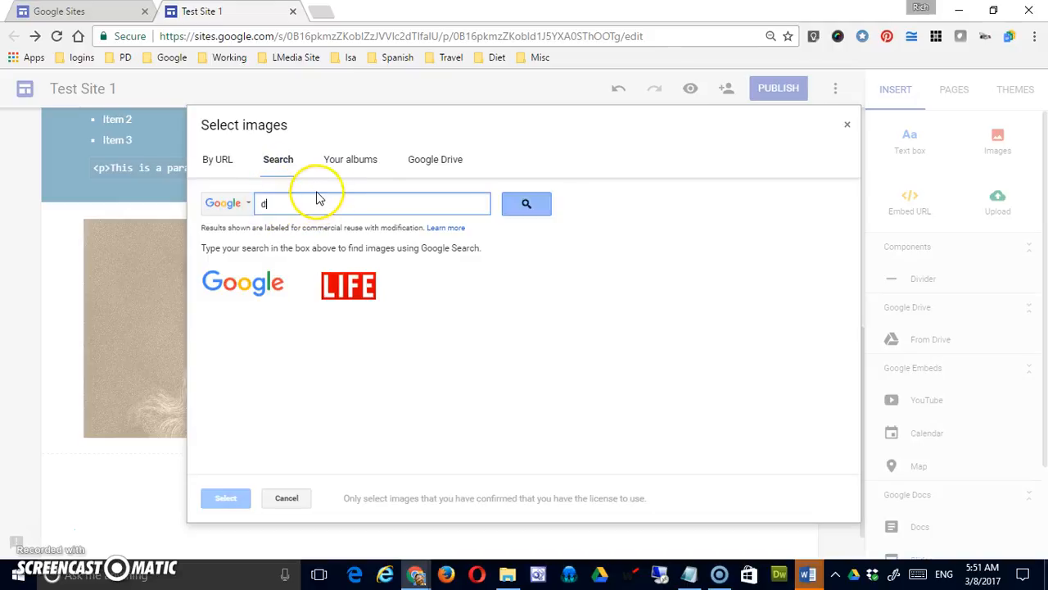
pyautogui.write('a vinci')
pyautogui.press('Return')
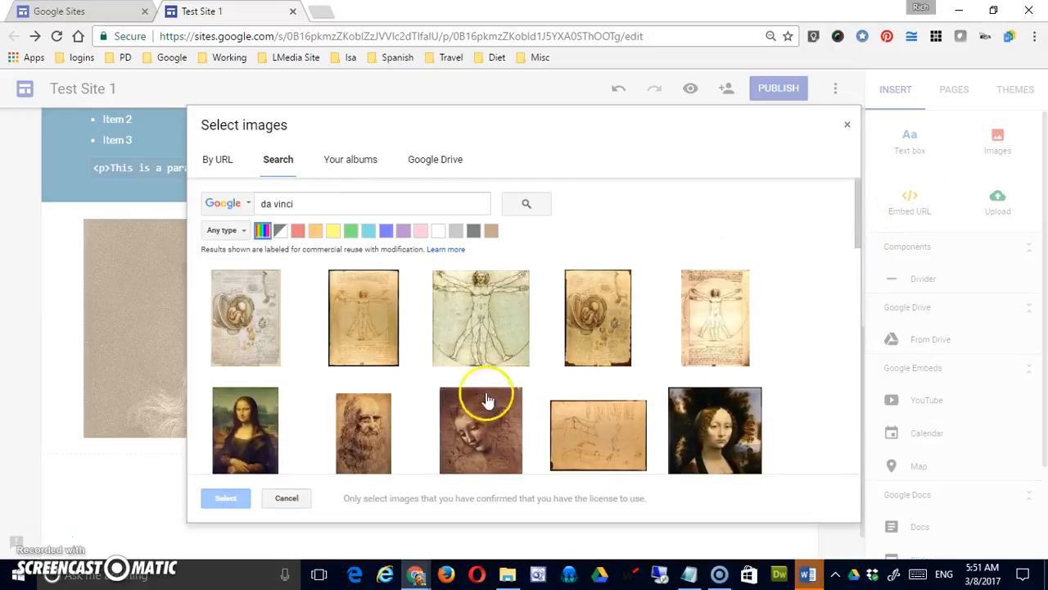
# Insert the Mona Lisa painting from the search results beside the Leonardo portrait and shorten it to about the portrait's height.
pyautogui.moveTo(859, 239); pyautogui.dragTo(535, 352)
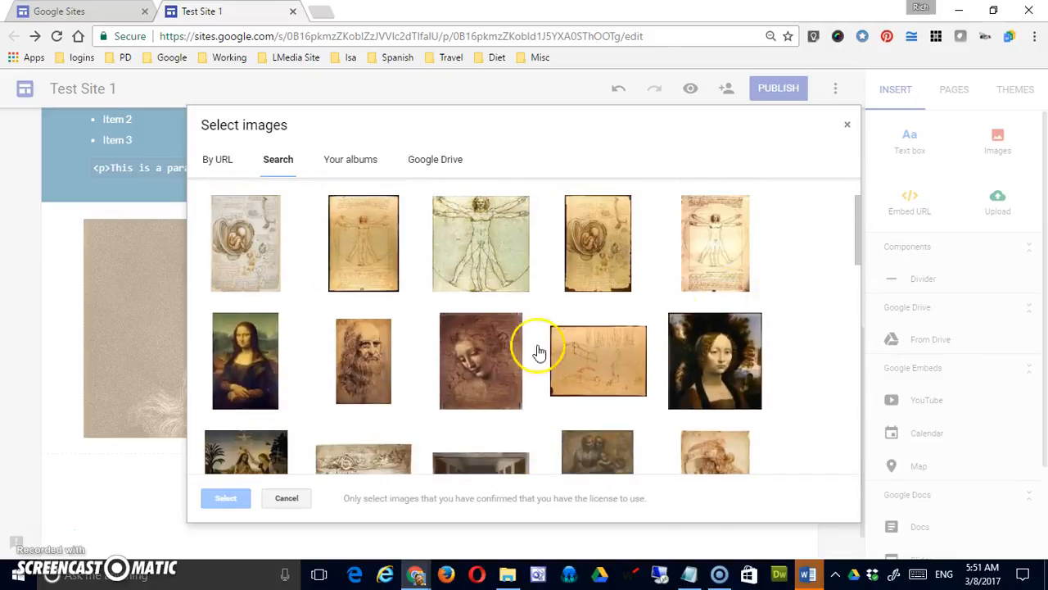
pyautogui.click(276, 367)
pyautogui.click(230, 498)
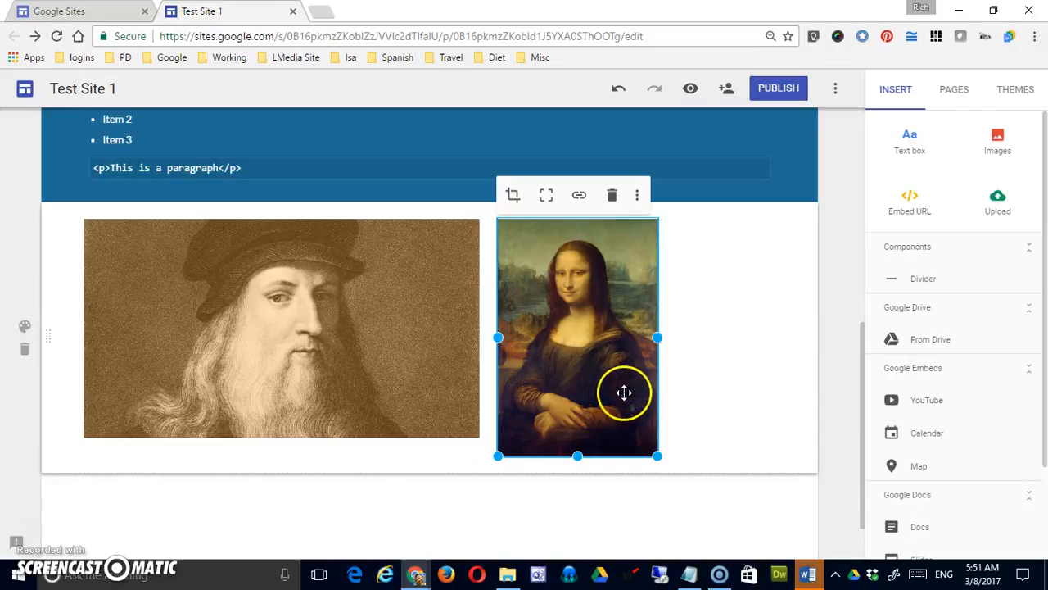
pyautogui.moveTo(653, 456); pyautogui.dragTo(631, 439)
pyautogui.click(677, 385)
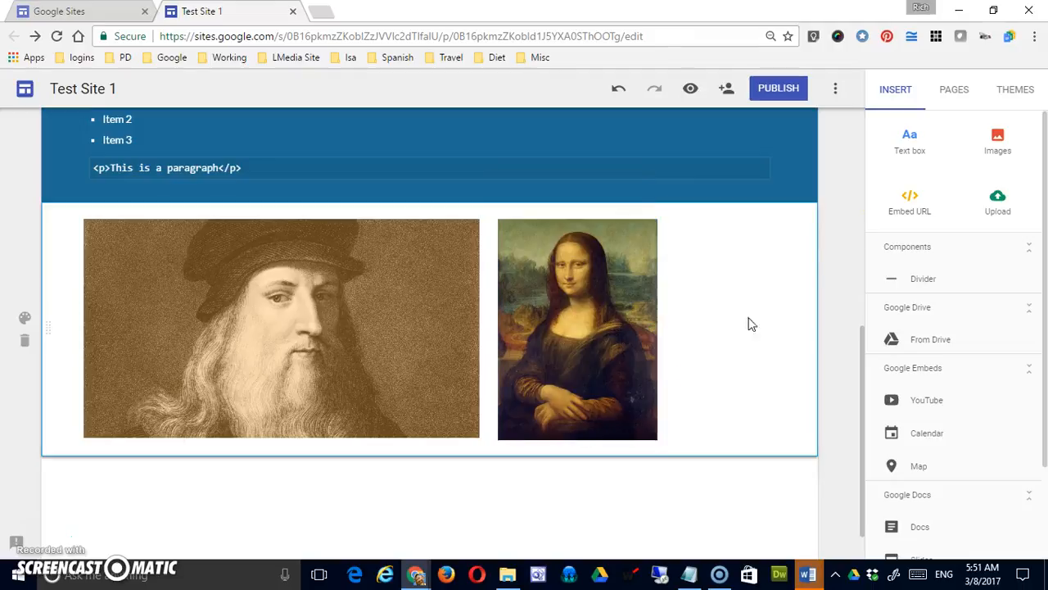
# Look through the personal albums and Google Drive as image sources, and leave without choosing an image.
pyautogui.click(999, 144)
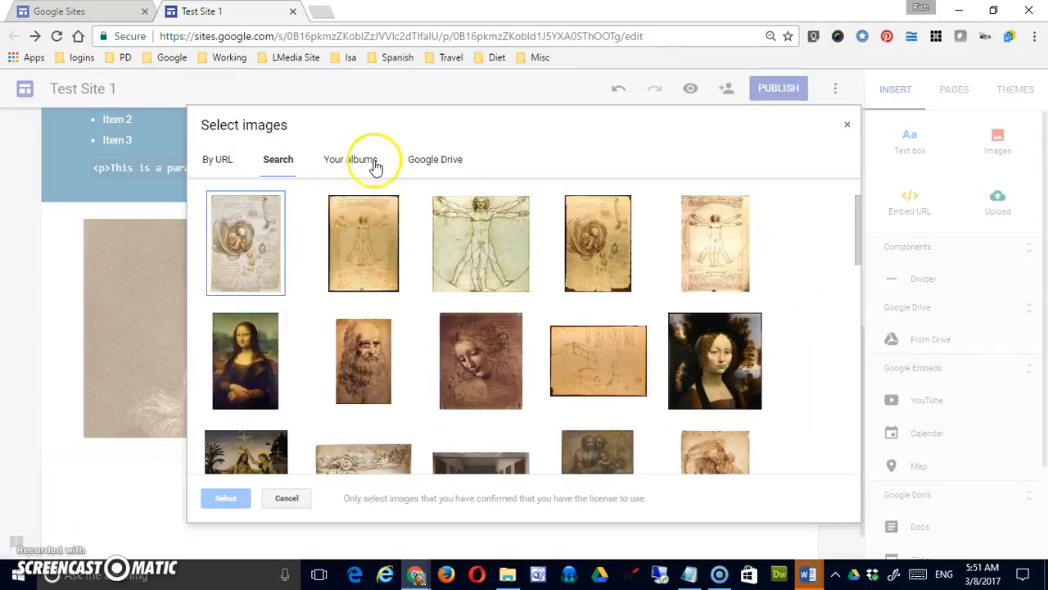
pyautogui.click(367, 161)
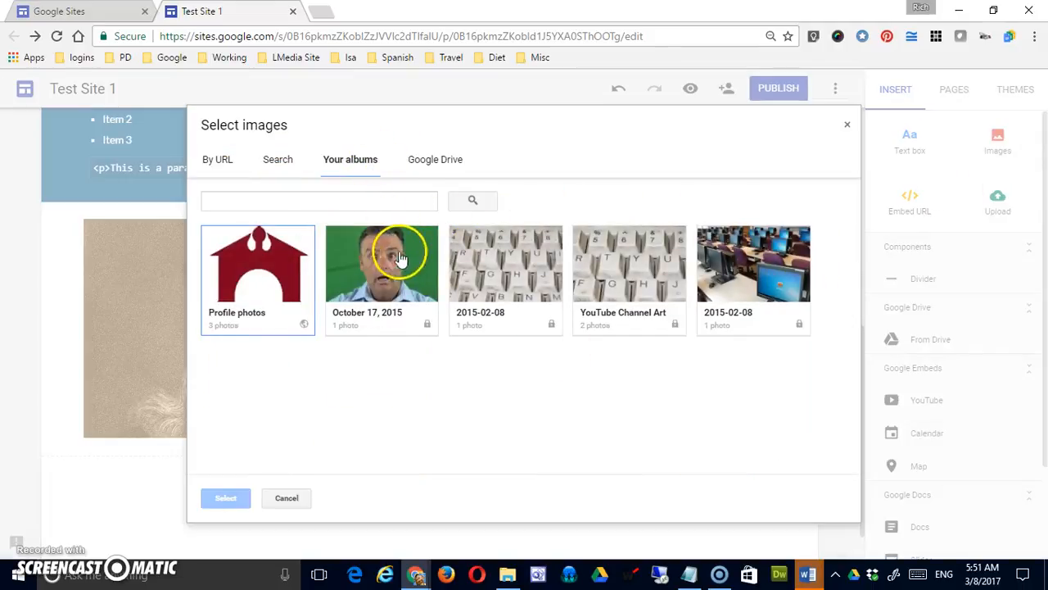
pyautogui.click(436, 160)
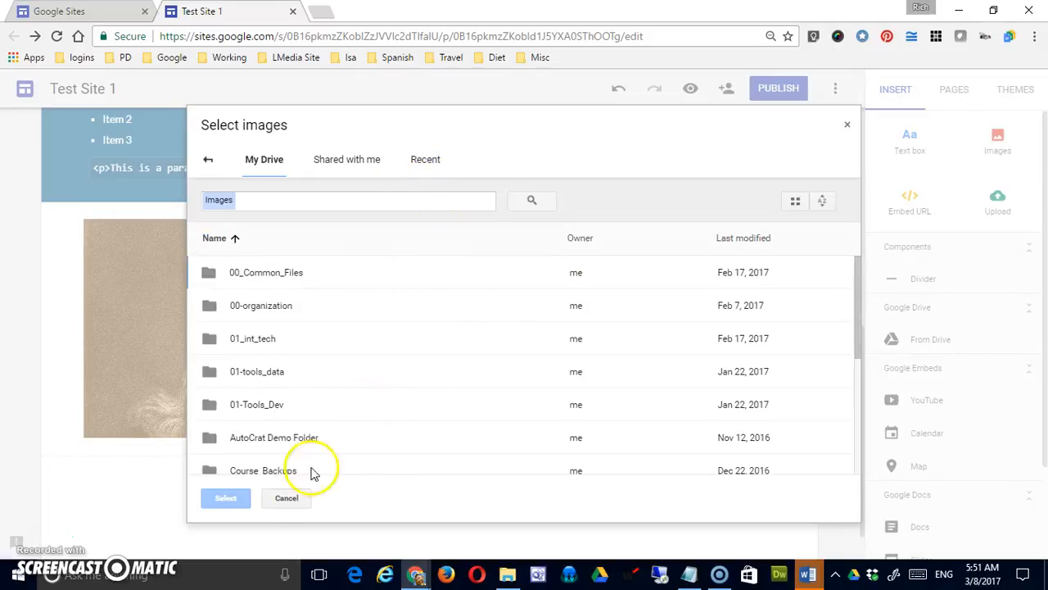
pyautogui.click(286, 497)
pyautogui.click(725, 396)
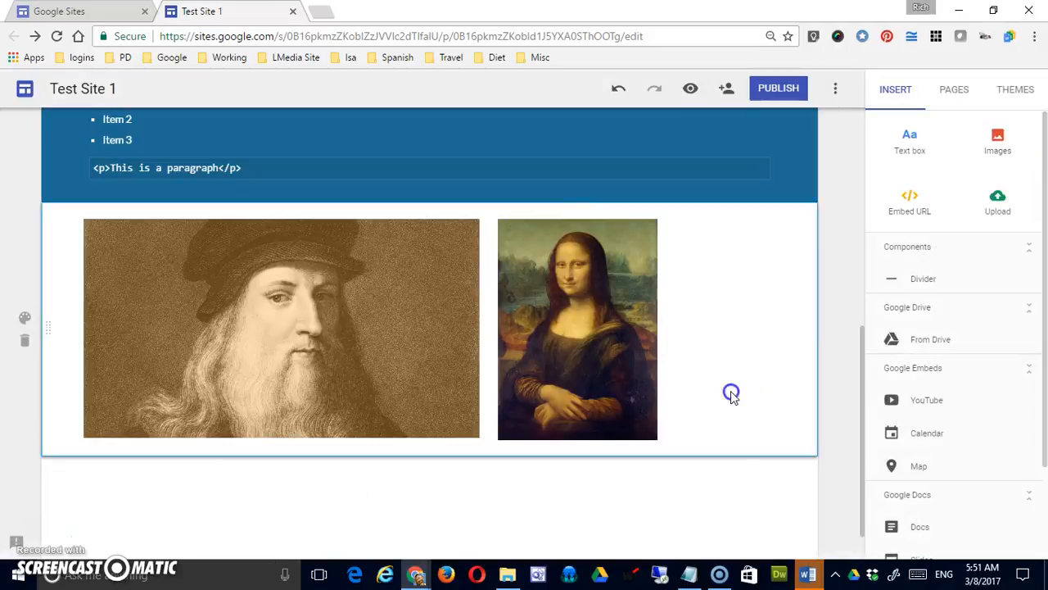
# Upload washington.jpeg from the Desktop, trying the All Files filter before restoring Image Files.
pyautogui.click(1001, 201)
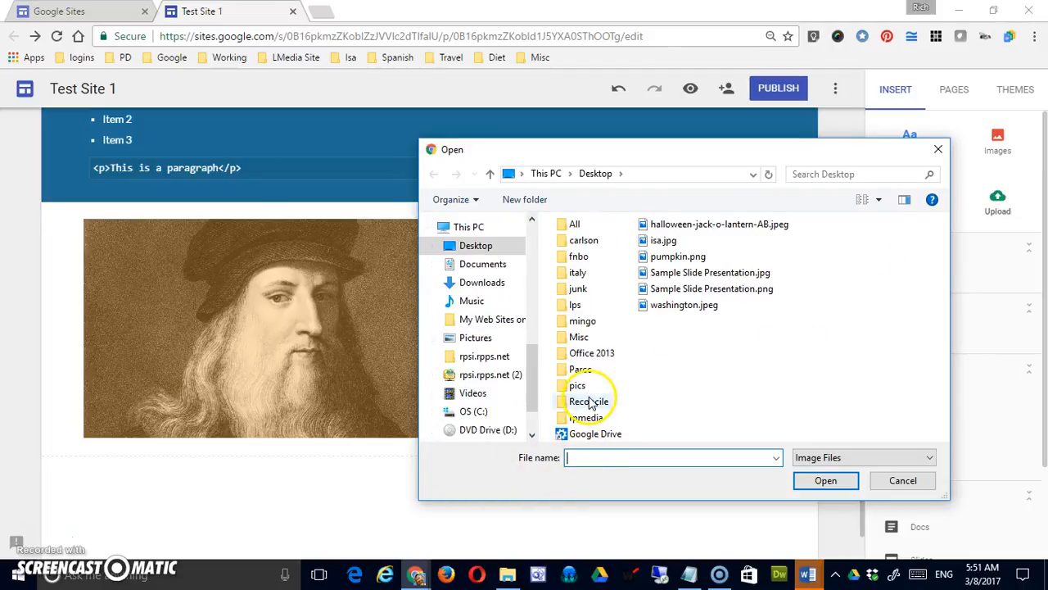
pyautogui.click(870, 457)
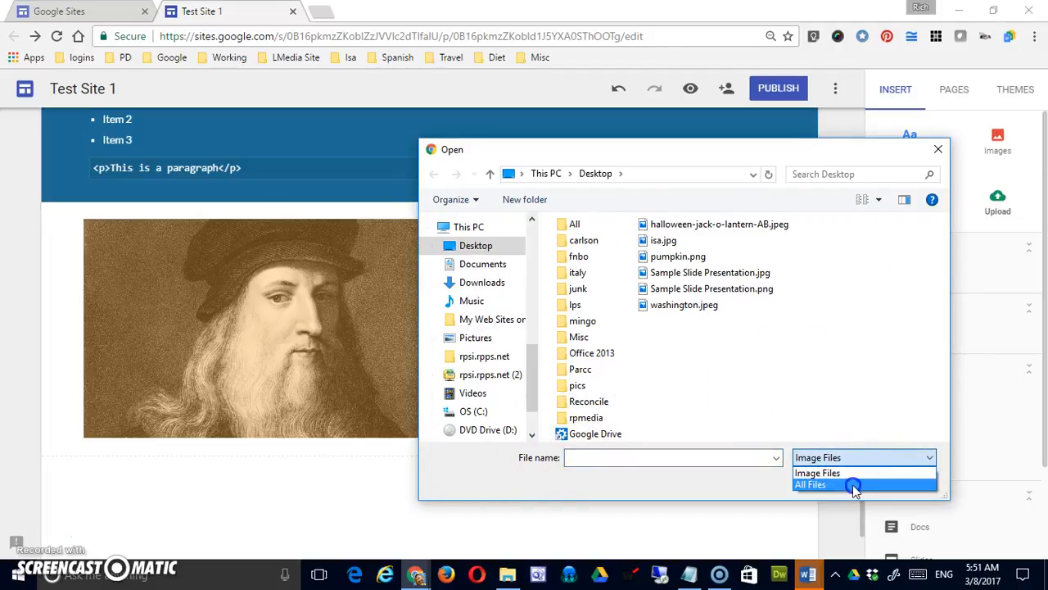
pyautogui.click(855, 485)
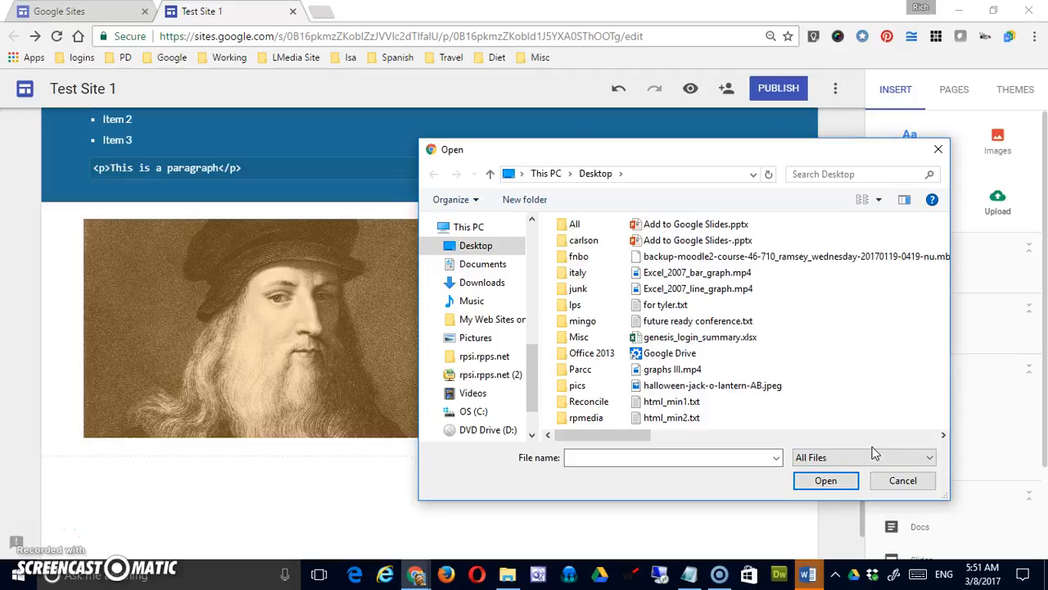
pyautogui.click(852, 457)
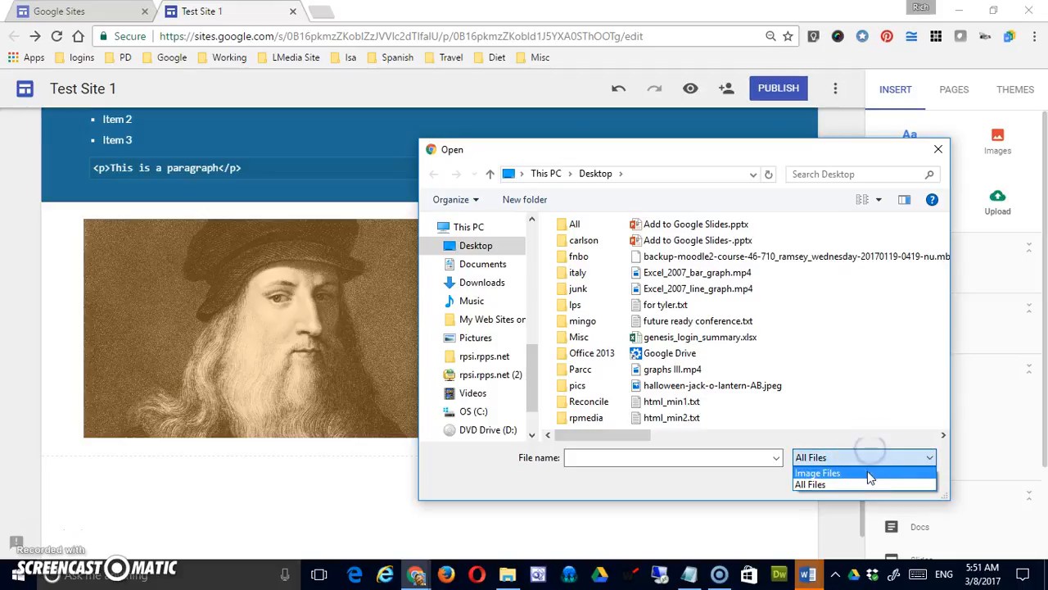
pyautogui.click(869, 473)
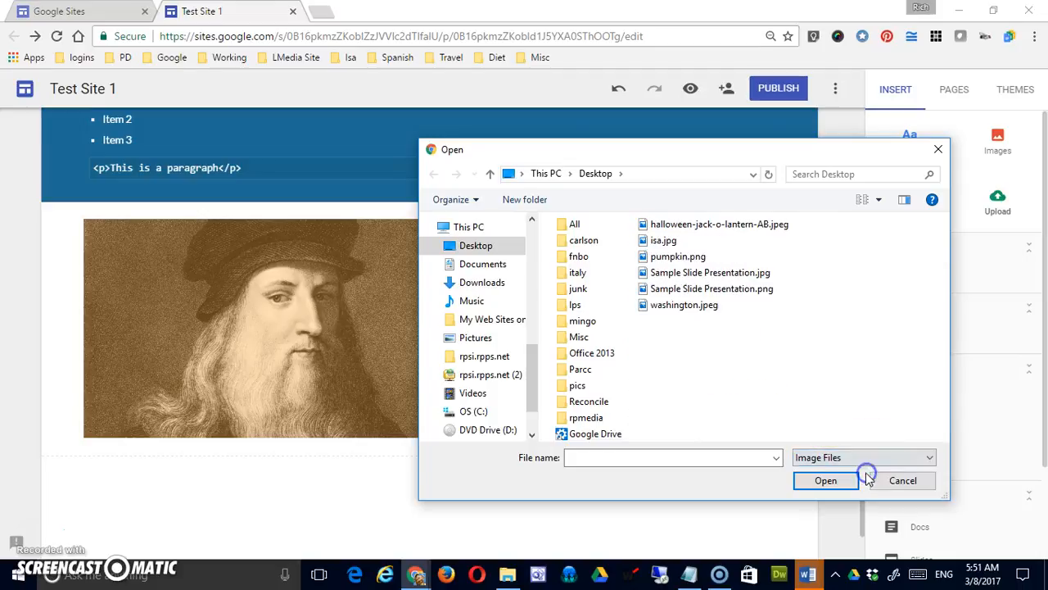
pyautogui.click(685, 306)
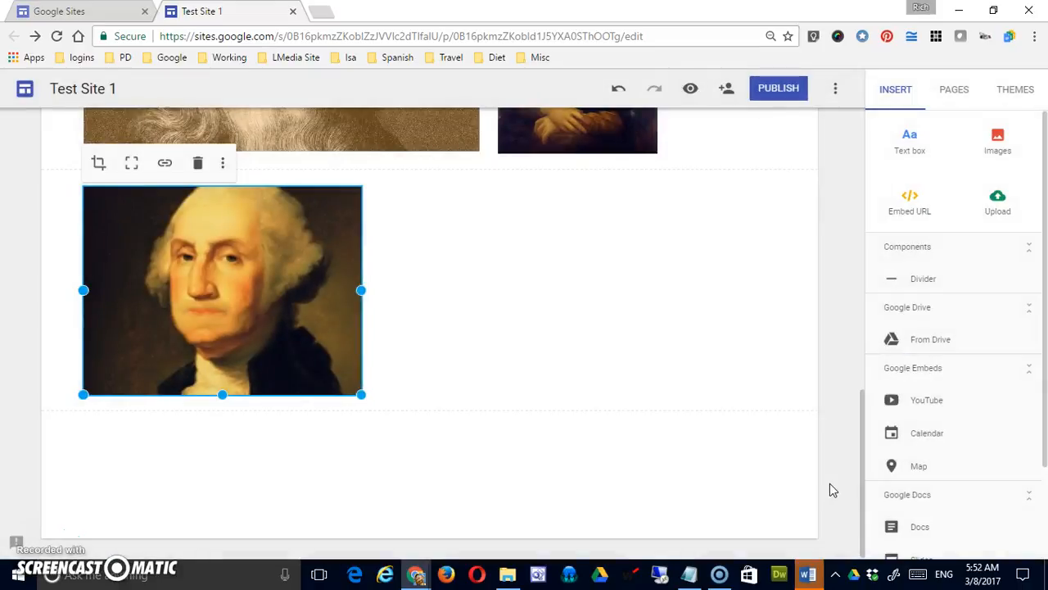
# Shrink the Leonardo portrait to the width of the Washington picture below it.
pyautogui.scroll(1, 831, 484)
pyautogui.scroll(2, 831, 485)
pyautogui.scroll(-1, 831, 485)
pyautogui.click(678, 374)
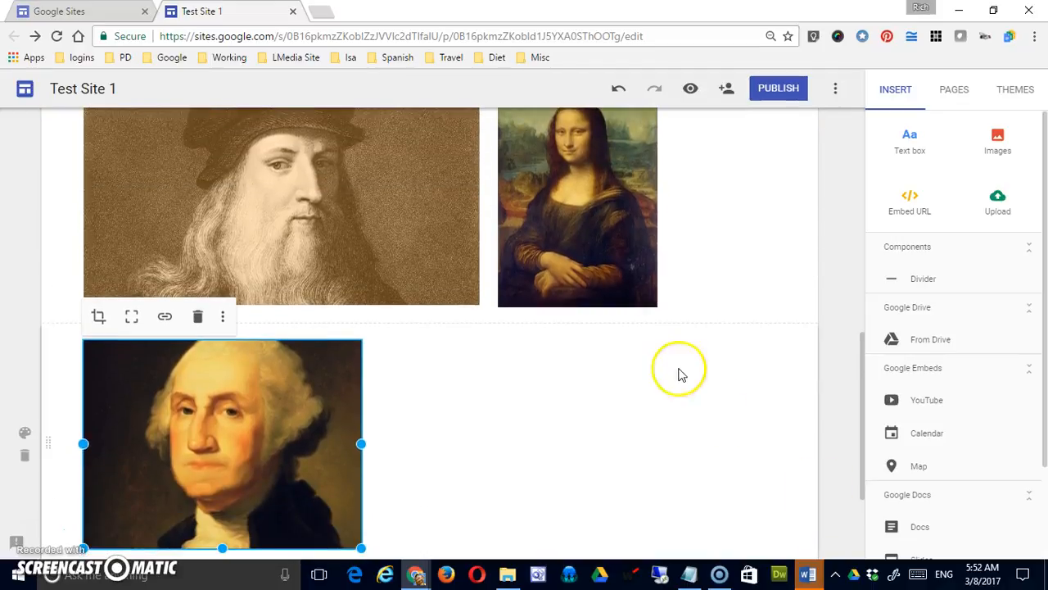
pyautogui.click(458, 291)
pyautogui.moveTo(477, 304); pyautogui.dragTo(362, 253)
# Resize the Mona Lisa so it sits directly beside the Leonardo portrait, and move the Washington picture to the end of that row.
pyautogui.click(567, 273)
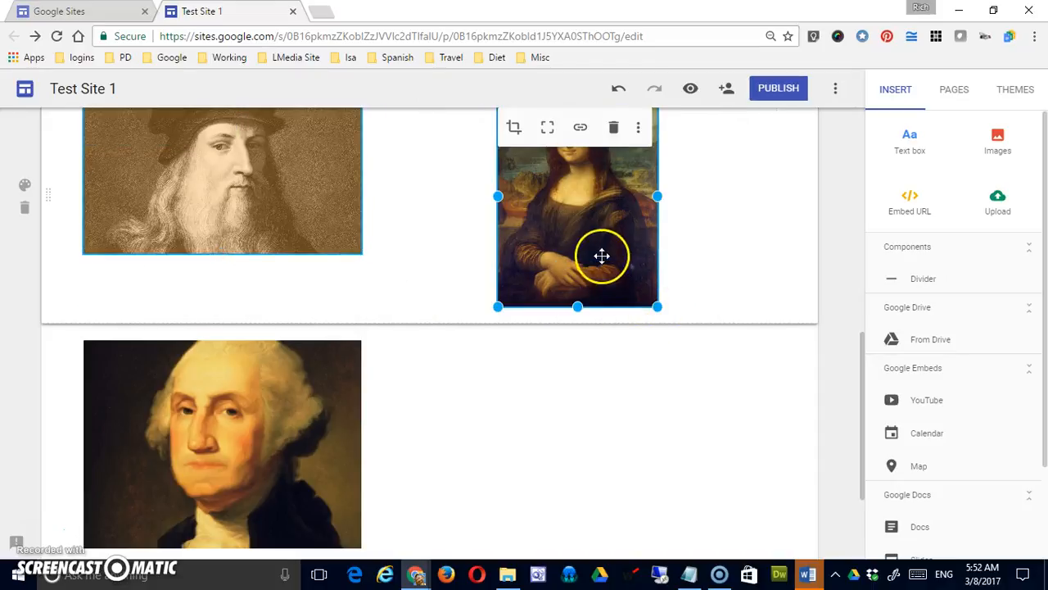
pyautogui.moveTo(498, 199); pyautogui.dragTo(379, 201)
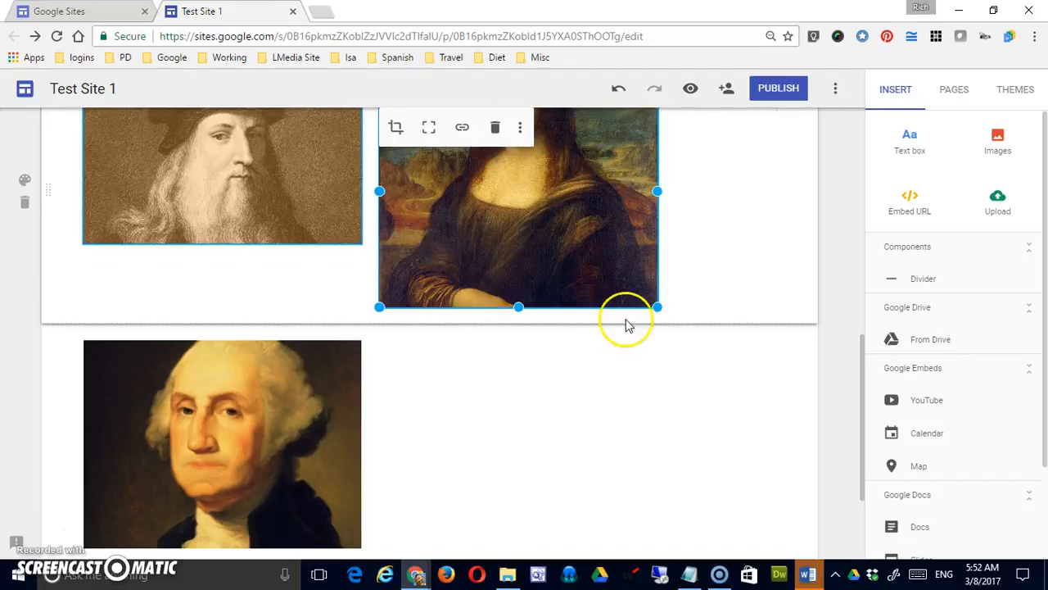
pyautogui.moveTo(656, 306); pyautogui.dragTo(530, 246)
pyautogui.moveTo(307, 459); pyautogui.dragTo(597, 351)
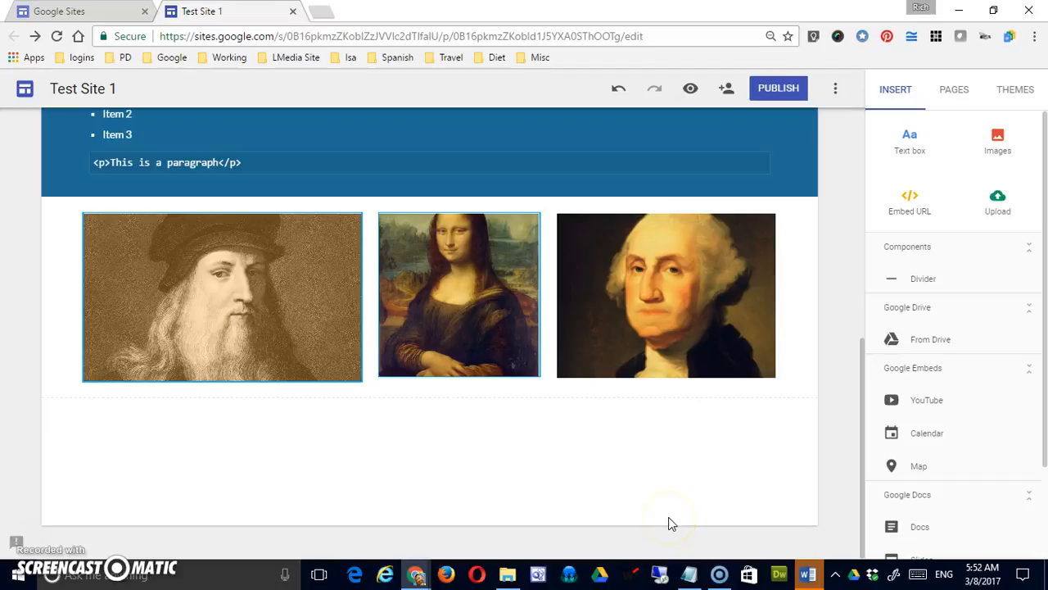
pyautogui.click(419, 511)
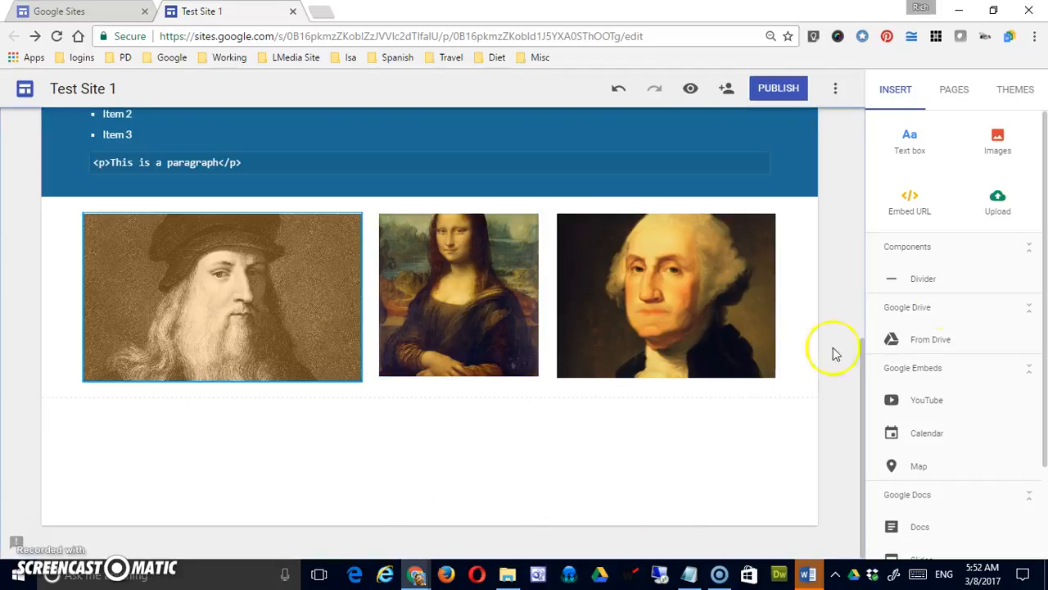
pyautogui.click(907, 197)
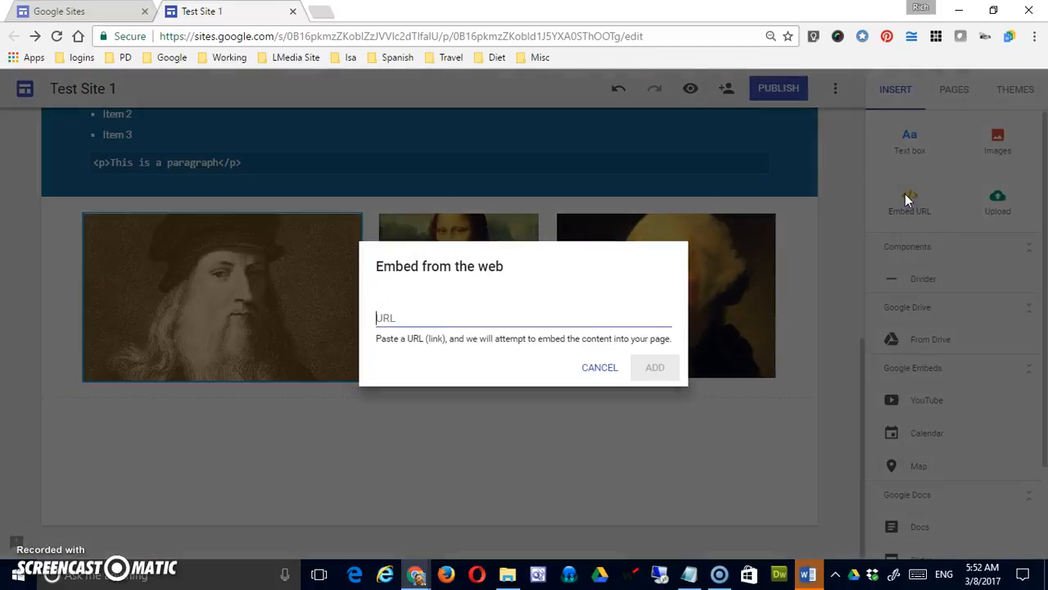
pyautogui.write('http')
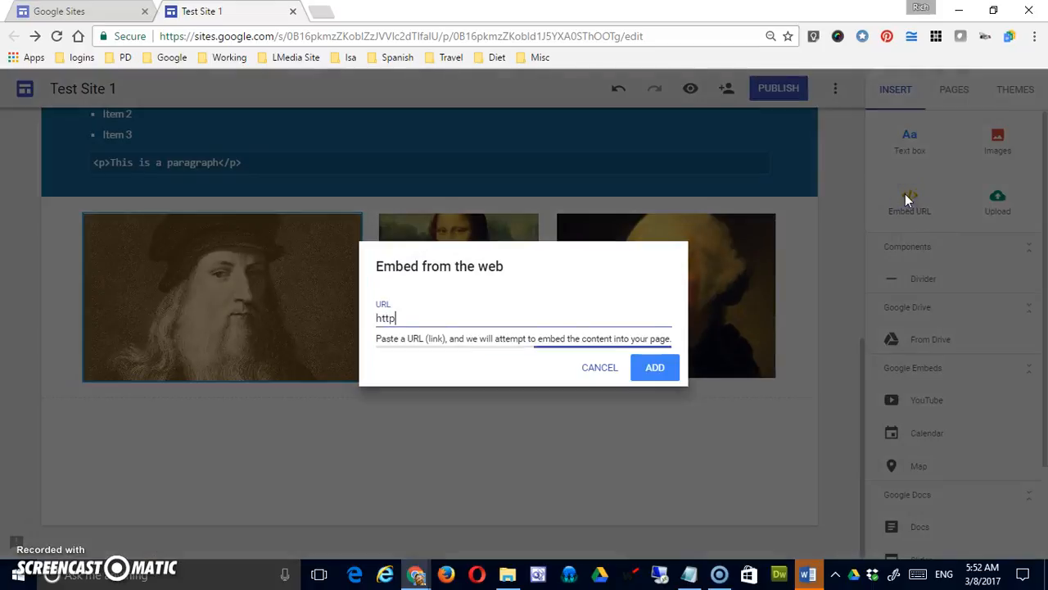
pyautogui.write('://www.google.com')
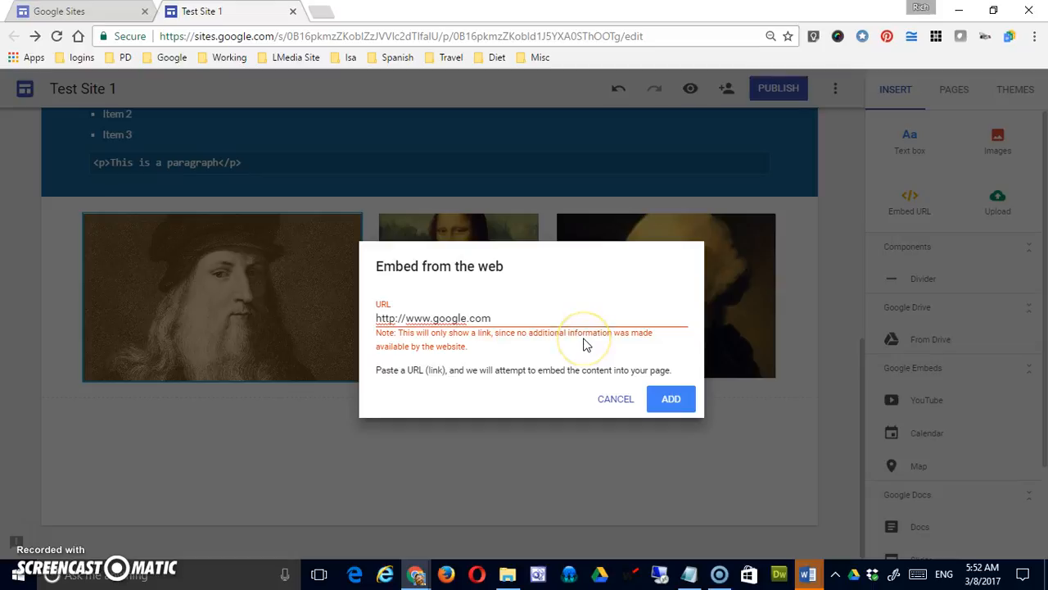
pyautogui.click(680, 399)
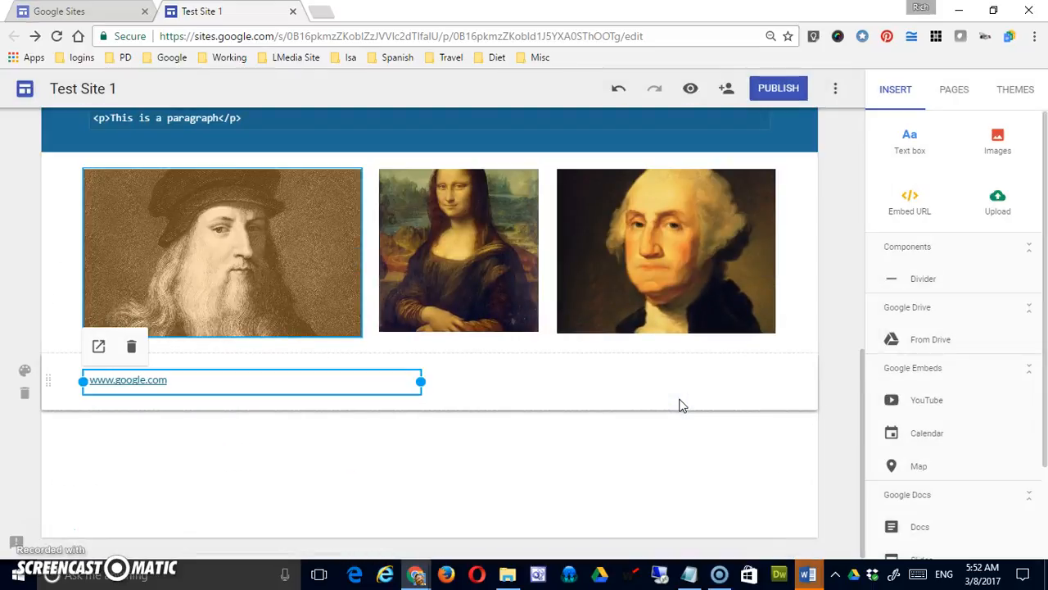
pyautogui.click(485, 392)
pyautogui.click(438, 433)
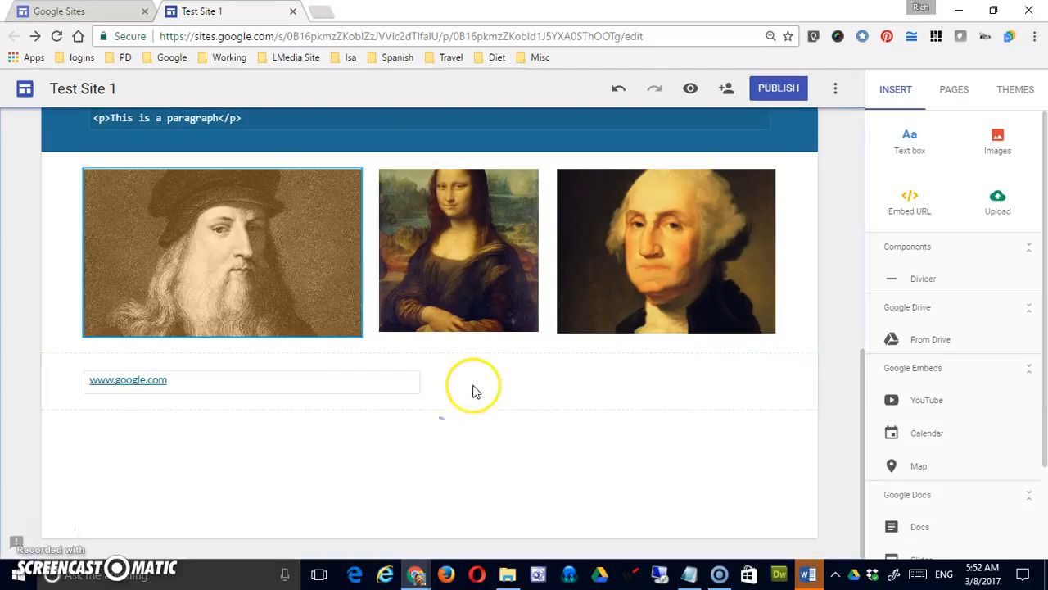
pyautogui.click(936, 202)
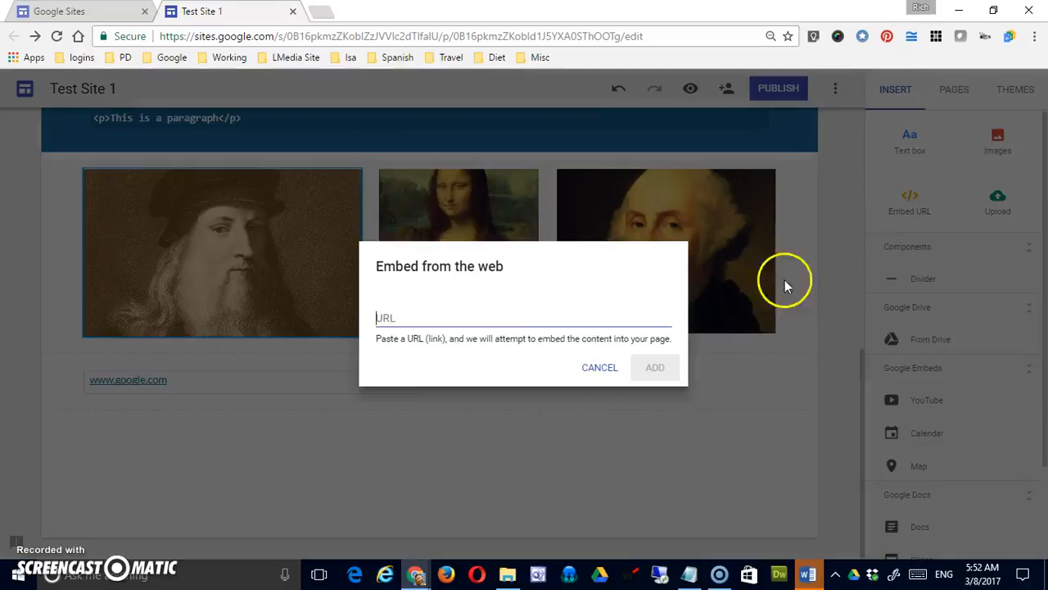
pyautogui.write('htt')
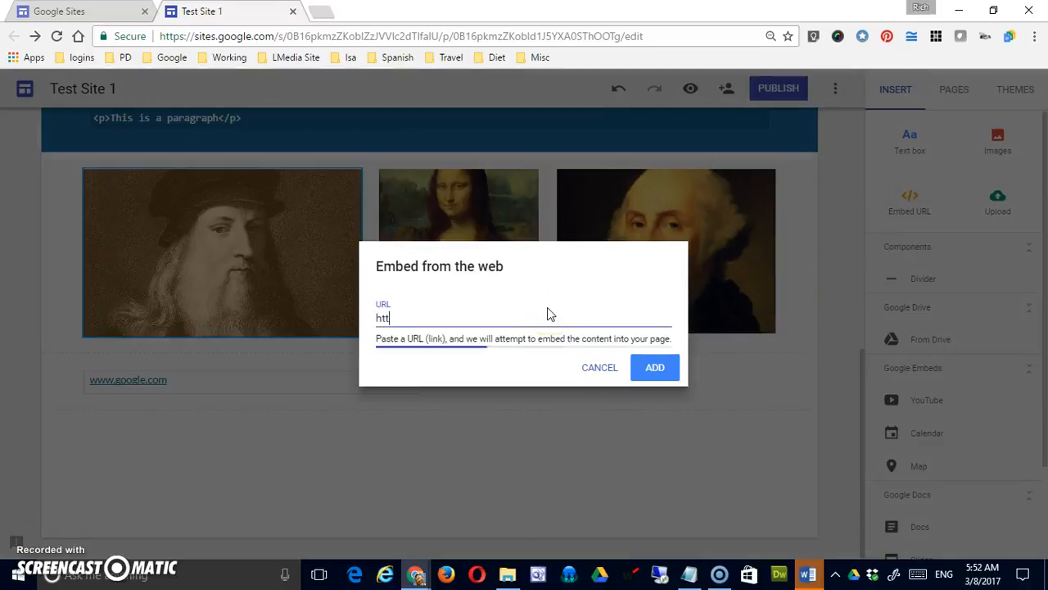
pyautogui.write('p://ww')
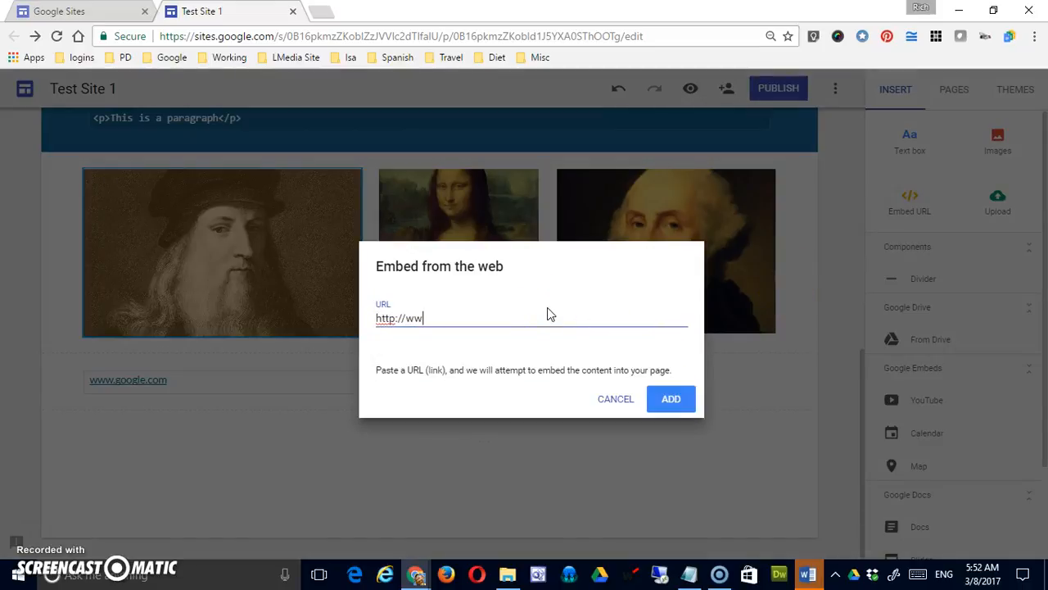
pyautogui.write('w.ramapo.edu')
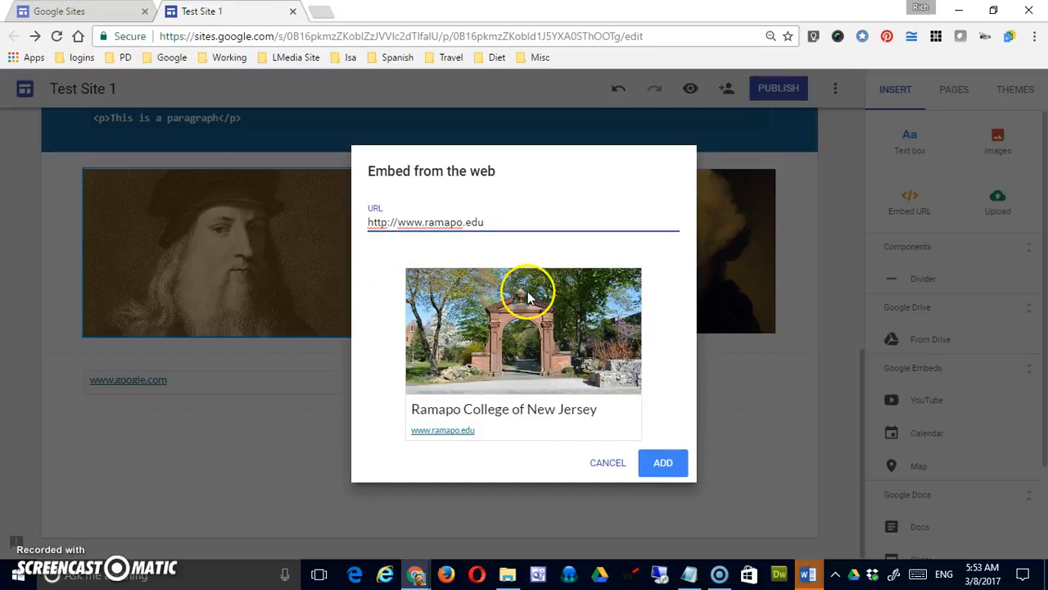
pyautogui.click(664, 462)
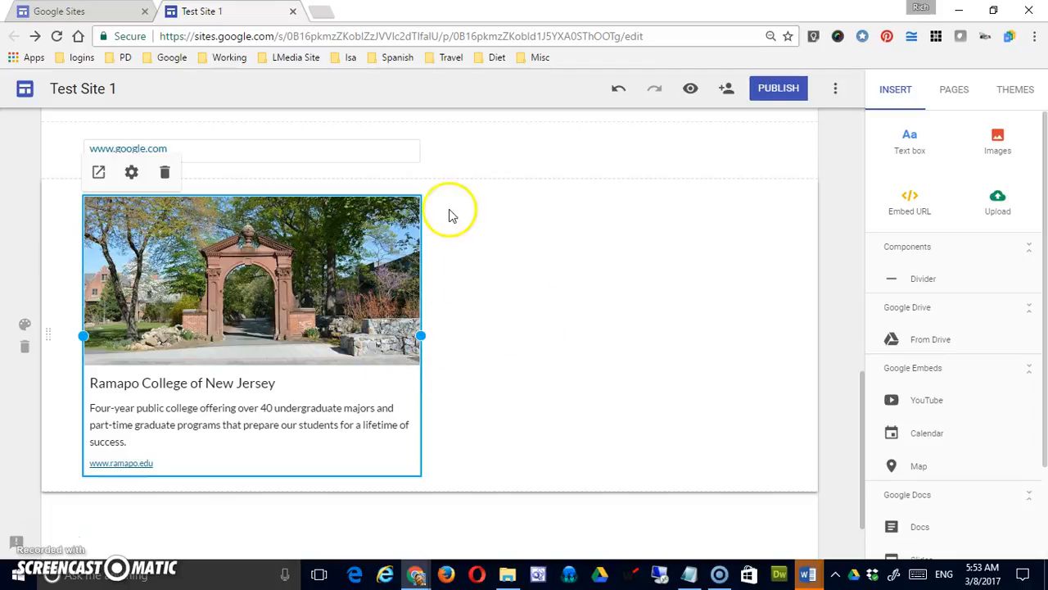
pyautogui.click(407, 148)
pyautogui.moveTo(419, 150); pyautogui.dragTo(304, 152)
pyautogui.moveTo(298, 270); pyautogui.dragTo(535, 429)
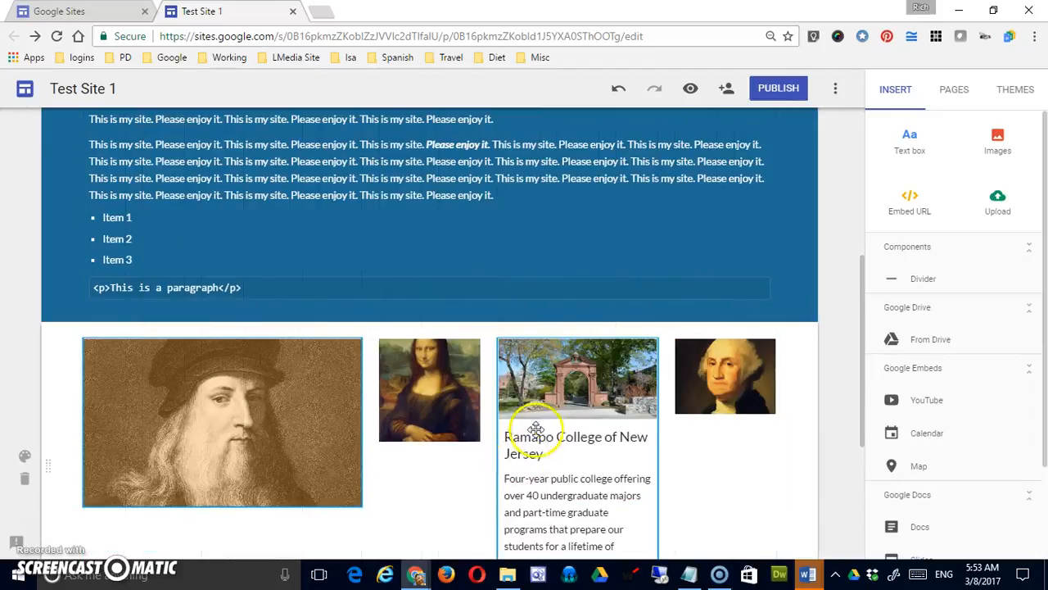
pyautogui.scroll(-3, 534, 429)
pyautogui.moveTo(576, 222); pyautogui.dragTo(527, 409)
pyautogui.scroll(-1, 574, 421)
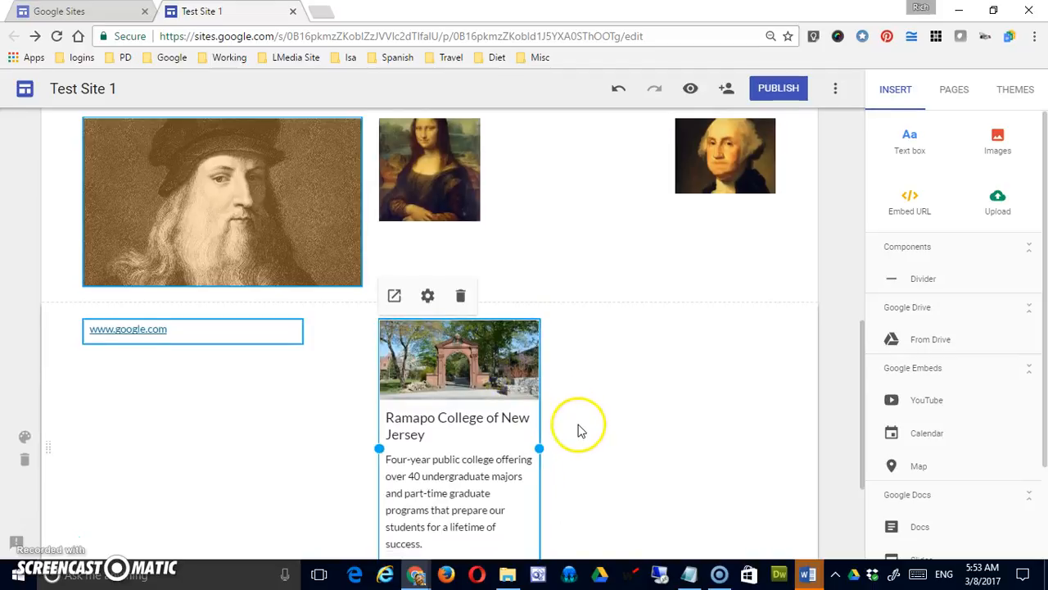
pyautogui.scroll(-2, 573, 429)
pyautogui.click(201, 176)
pyautogui.moveTo(193, 170); pyautogui.dragTo(566, 217)
pyautogui.click(452, 226)
pyautogui.moveTo(379, 300); pyautogui.dragTo(84, 300)
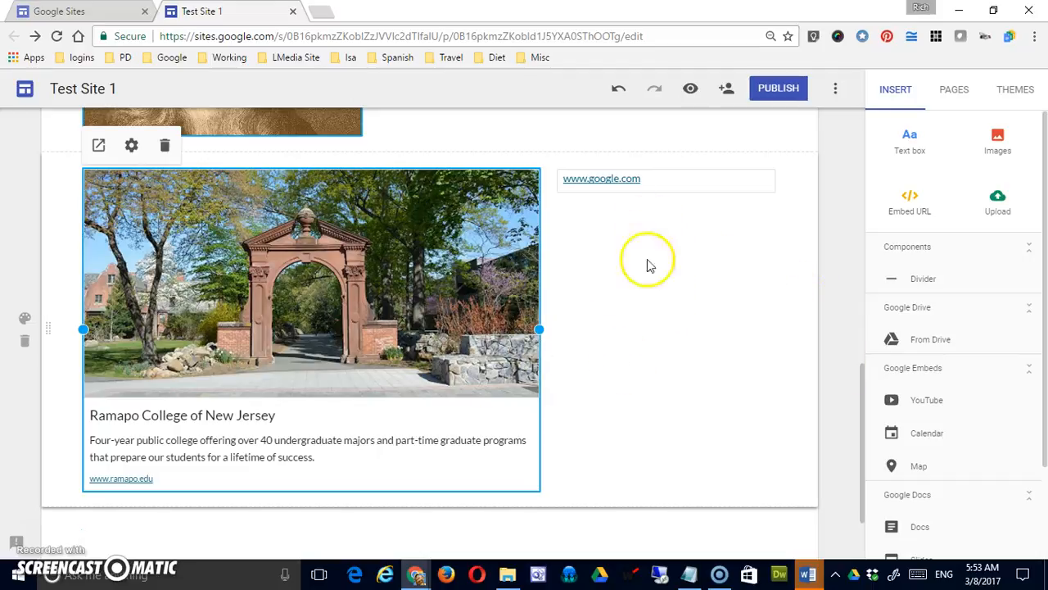
pyautogui.click(660, 157)
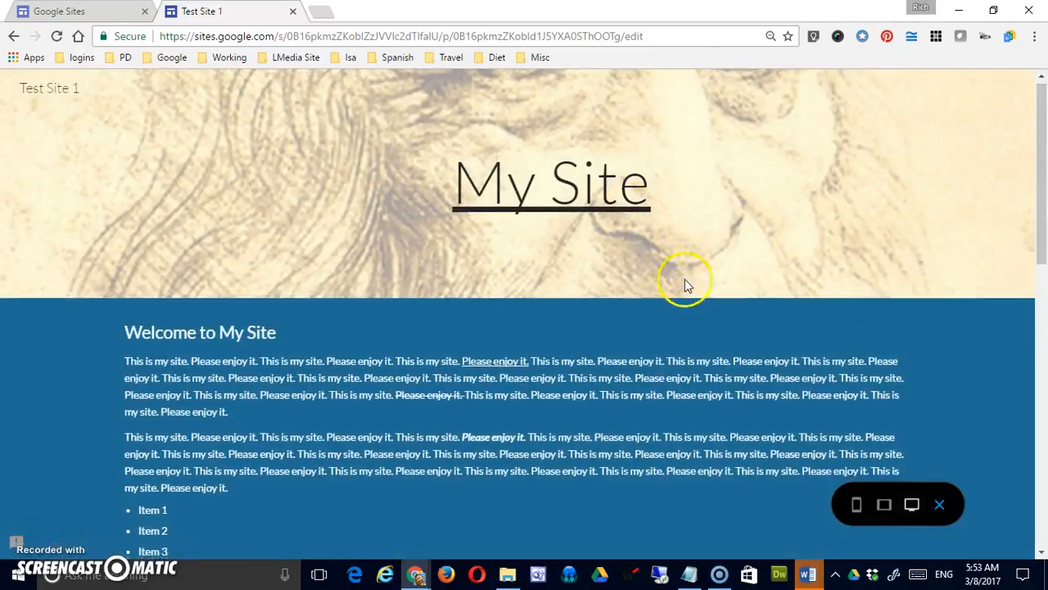
pyautogui.scroll(-8, 684, 281)
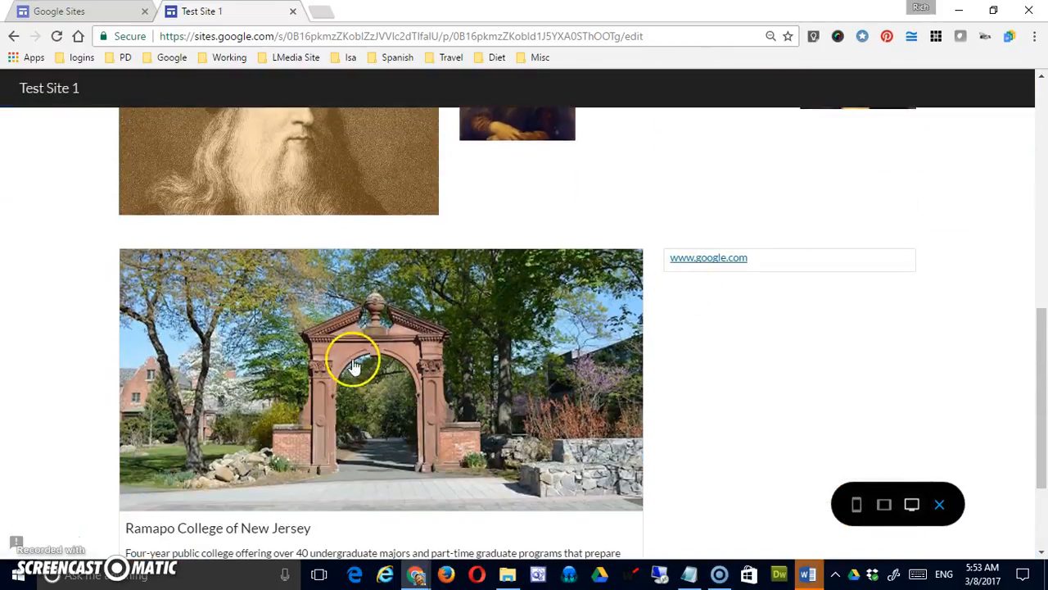
pyautogui.scroll(-2, 364, 357)
pyautogui.click(148, 436)
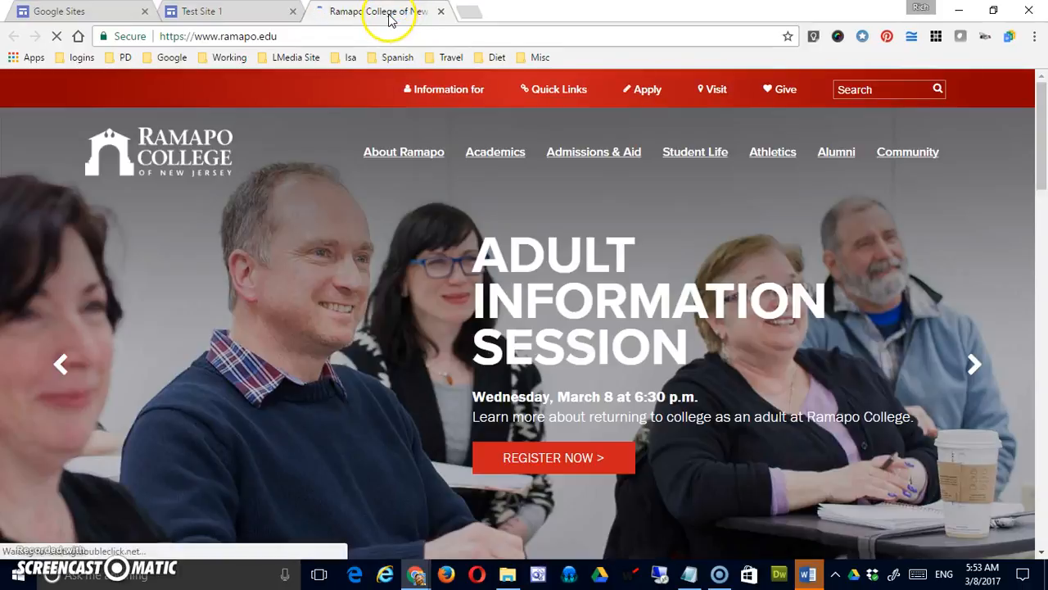
pyautogui.click(443, 12)
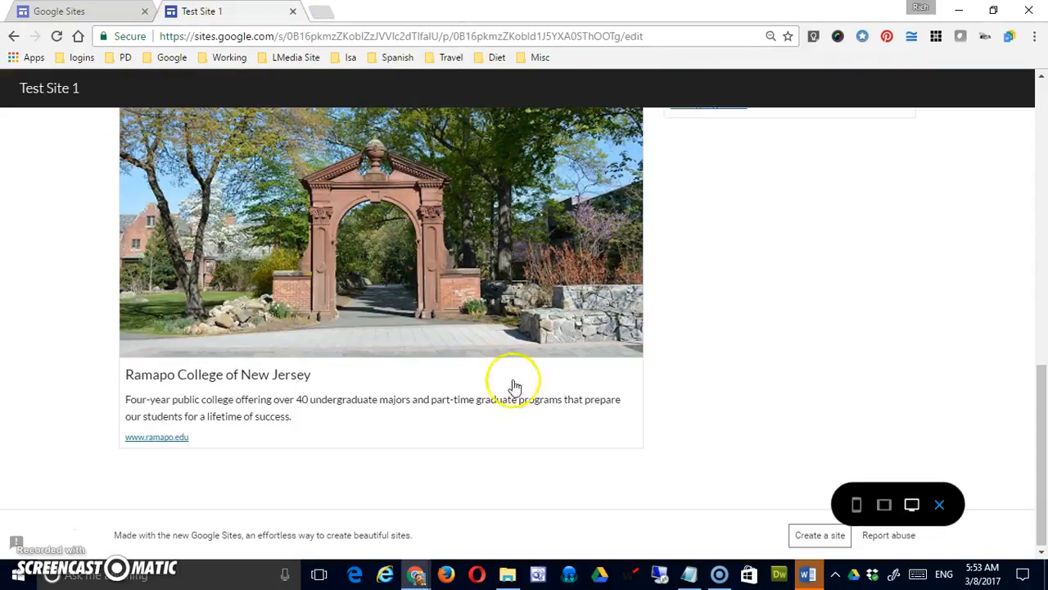
pyautogui.scroll(2, 693, 234)
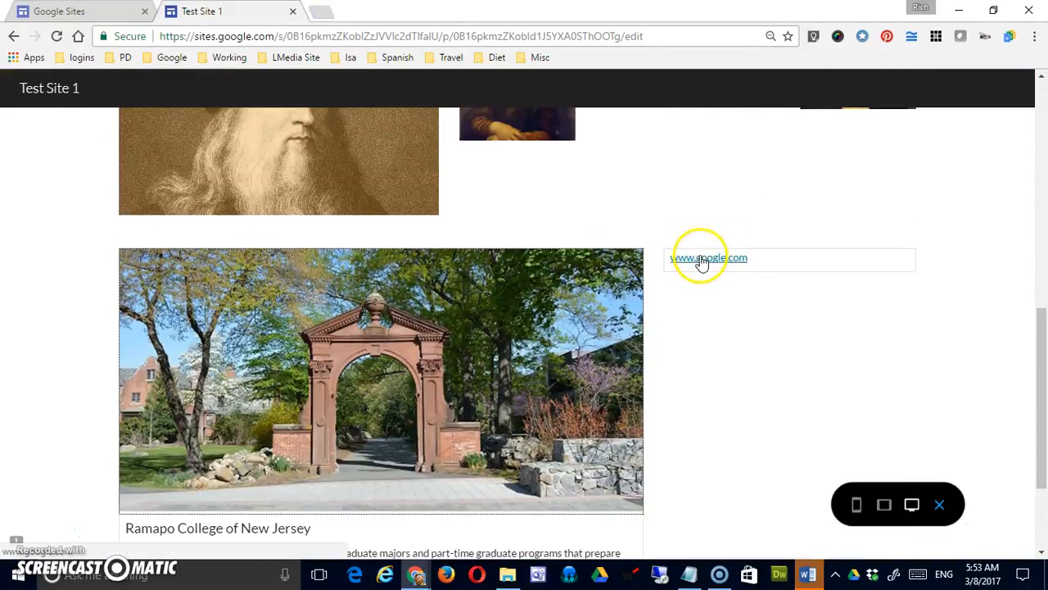
pyautogui.click(710, 258)
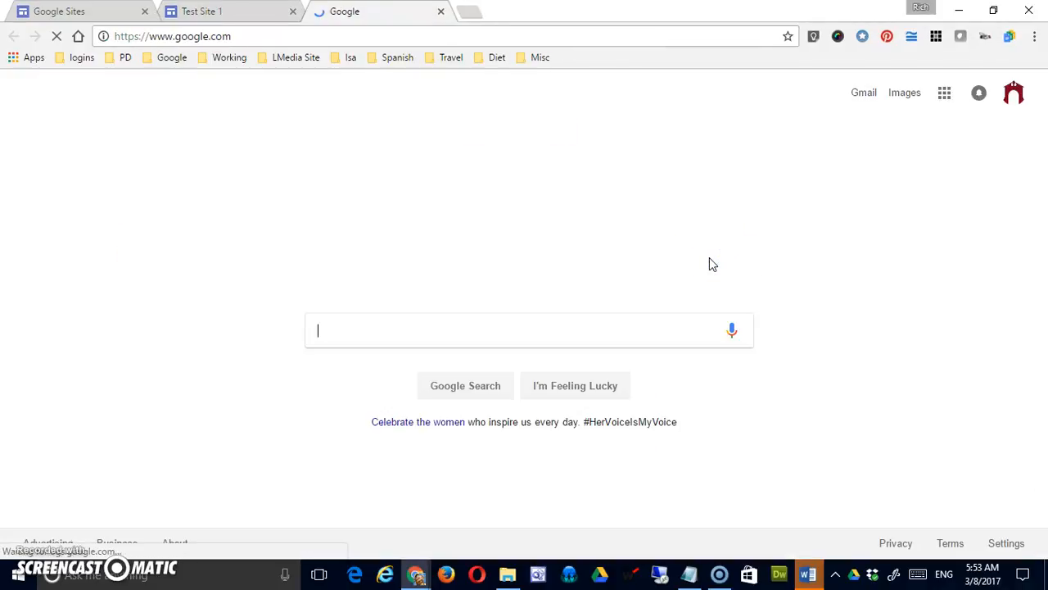
pyautogui.click(441, 12)
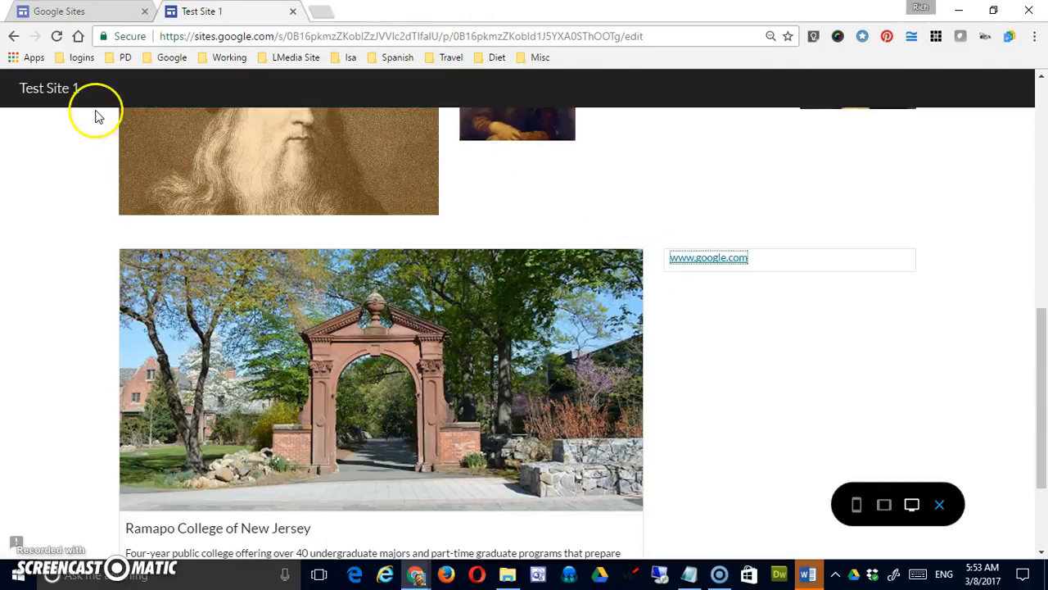
pyautogui.scroll(8, 567, 191)
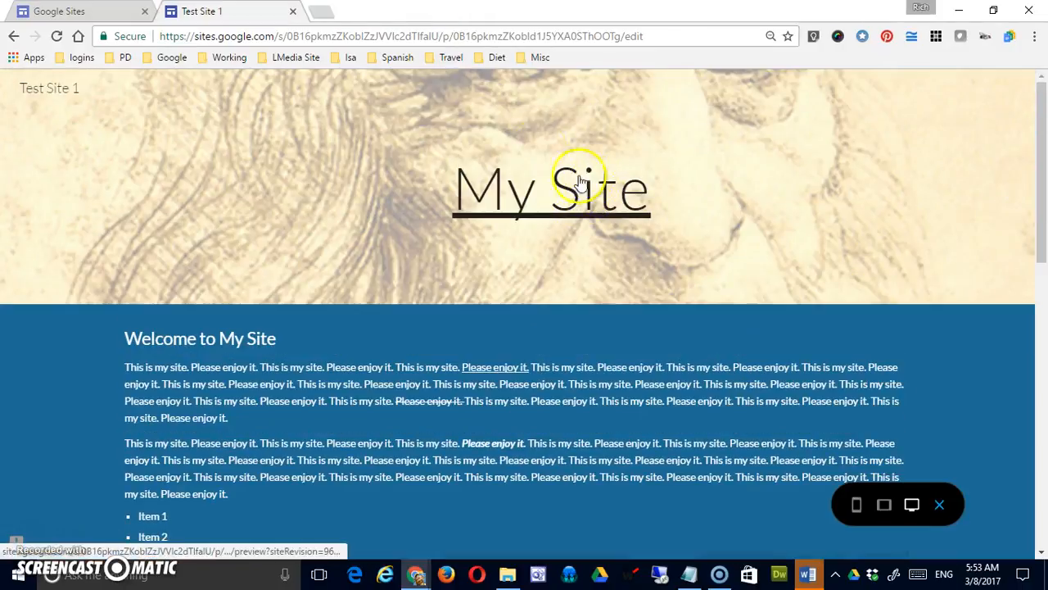
pyautogui.click(940, 505)
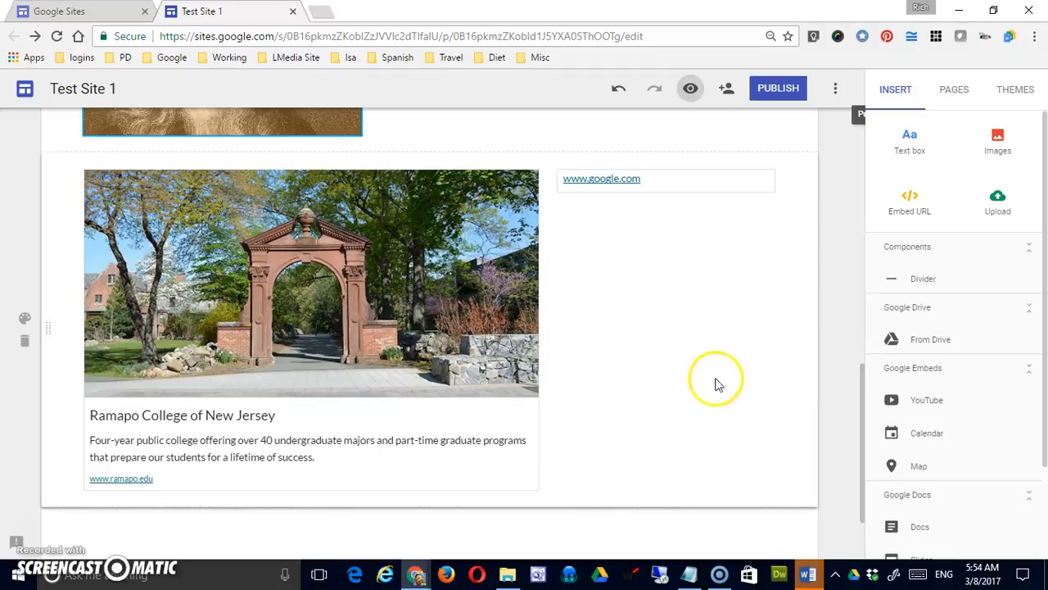
# Insert a divider below the row with the Ramapo College card.
pyautogui.scroll(1, 627, 332)
pyautogui.scroll(-2, 590, 348)
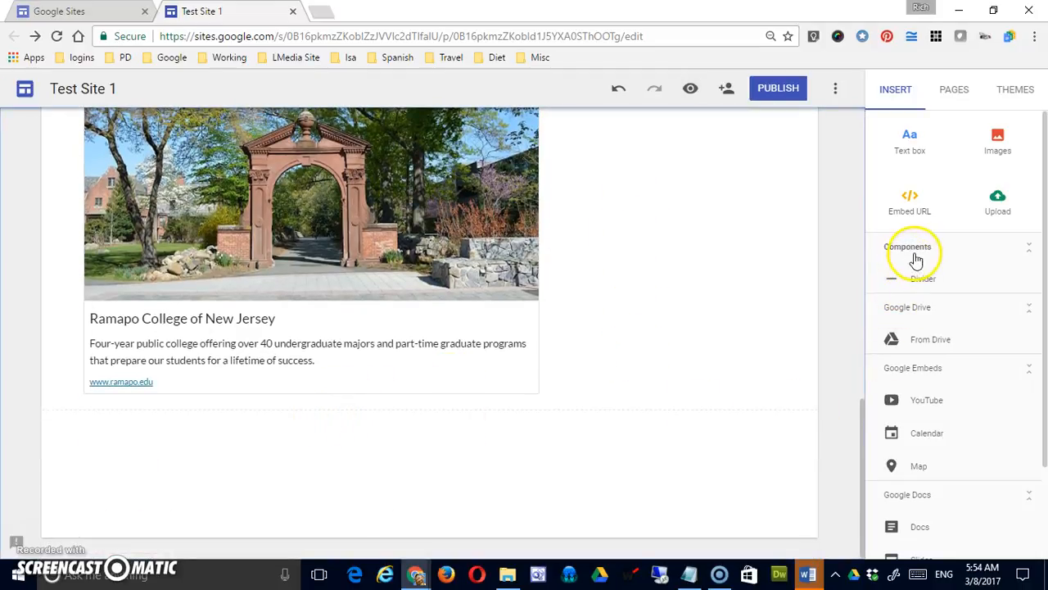
pyautogui.click(920, 283)
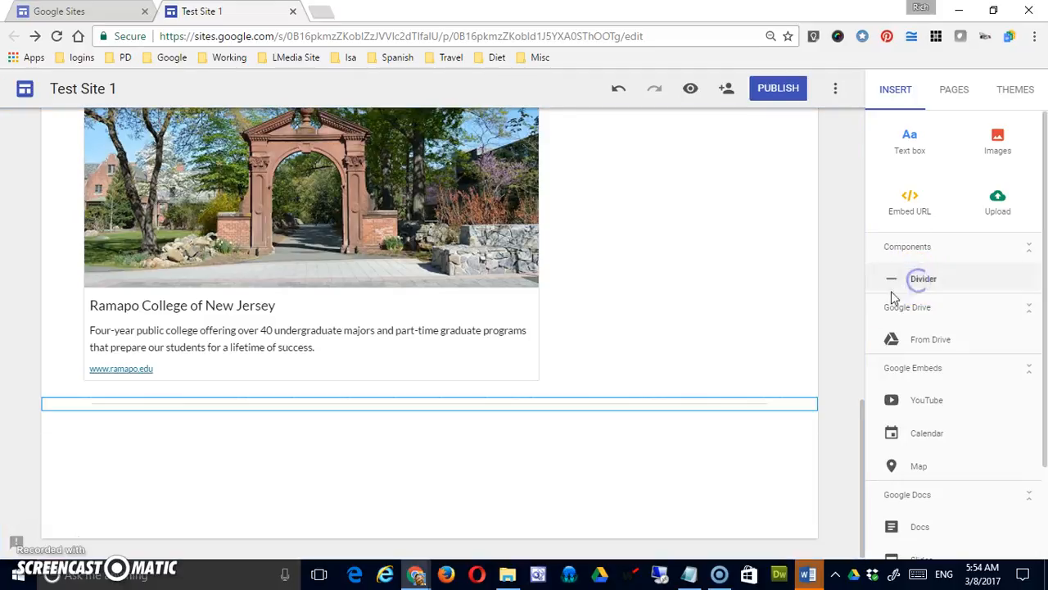
pyautogui.click(577, 457)
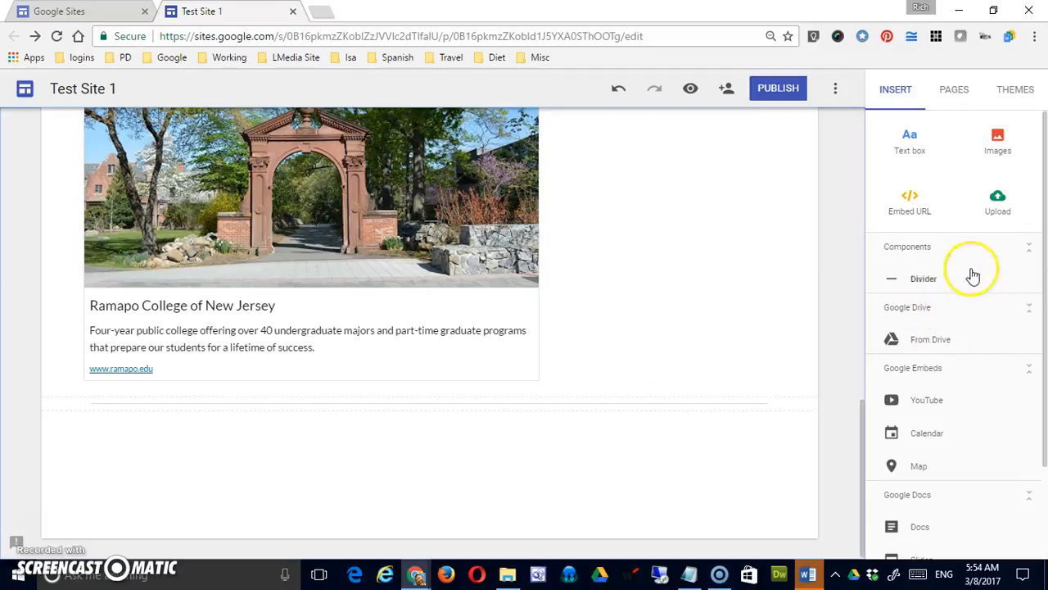
pyautogui.moveTo(895, 296); pyautogui.dragTo(164, 456)
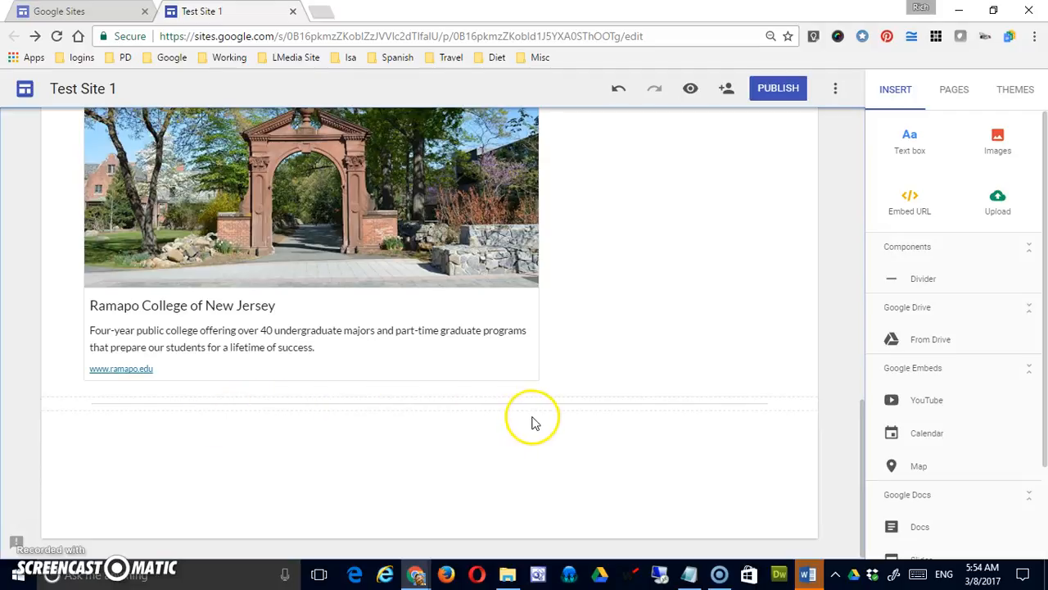
pyautogui.scroll(10, 532, 422)
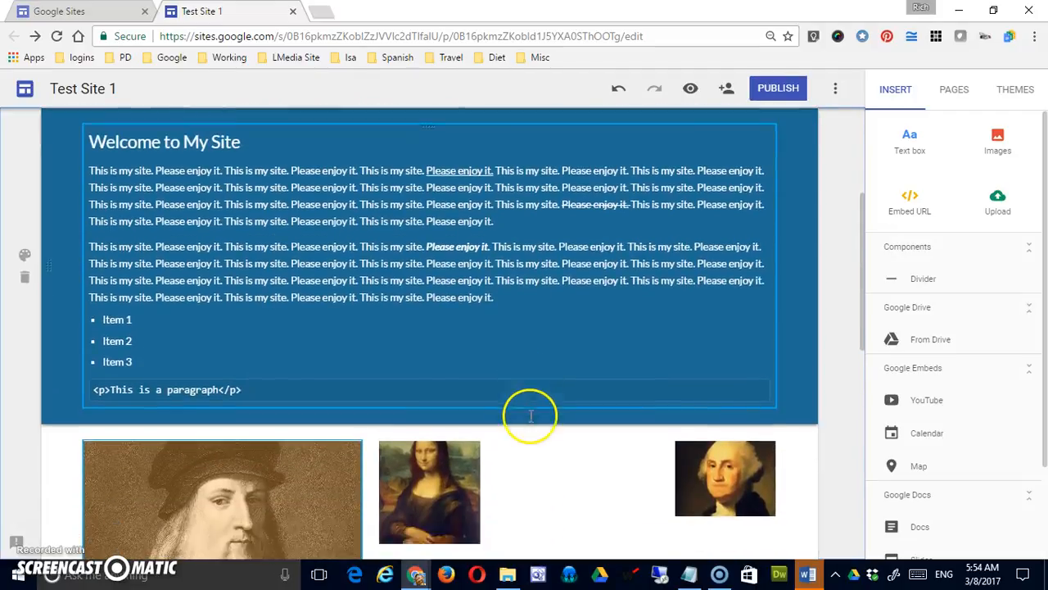
pyautogui.scroll(-3, 530, 416)
pyautogui.scroll(-2, 529, 416)
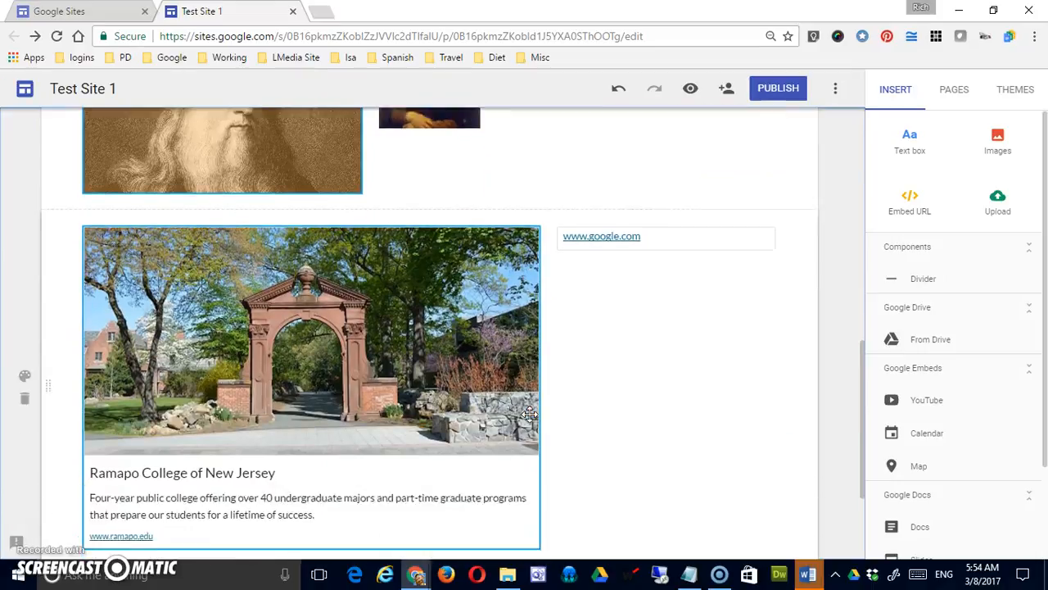
pyautogui.click(380, 364)
pyautogui.scroll(-1, 576, 486)
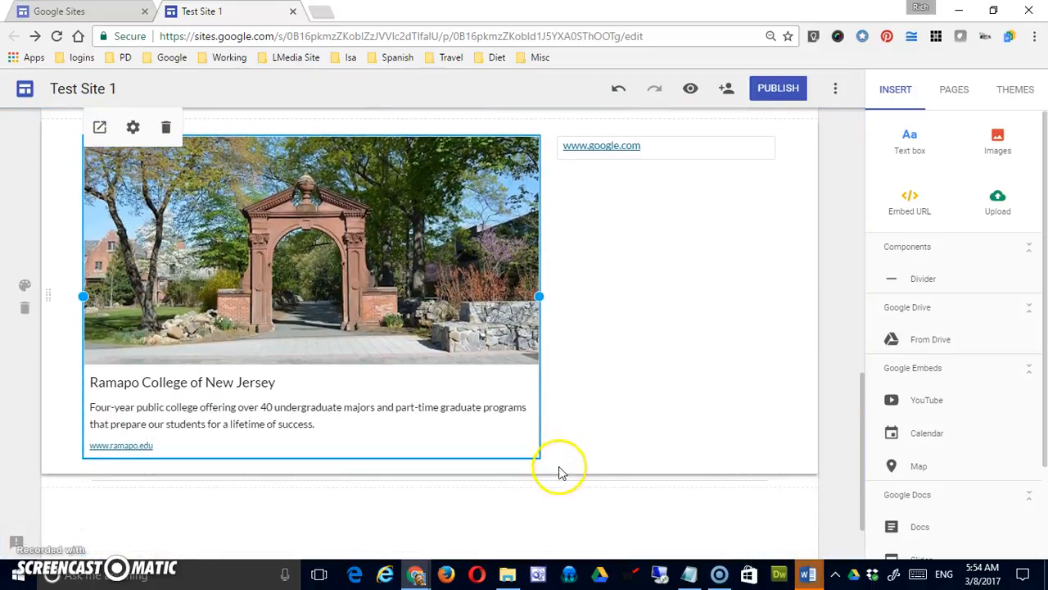
pyautogui.moveTo(537, 297); pyautogui.dragTo(246, 283)
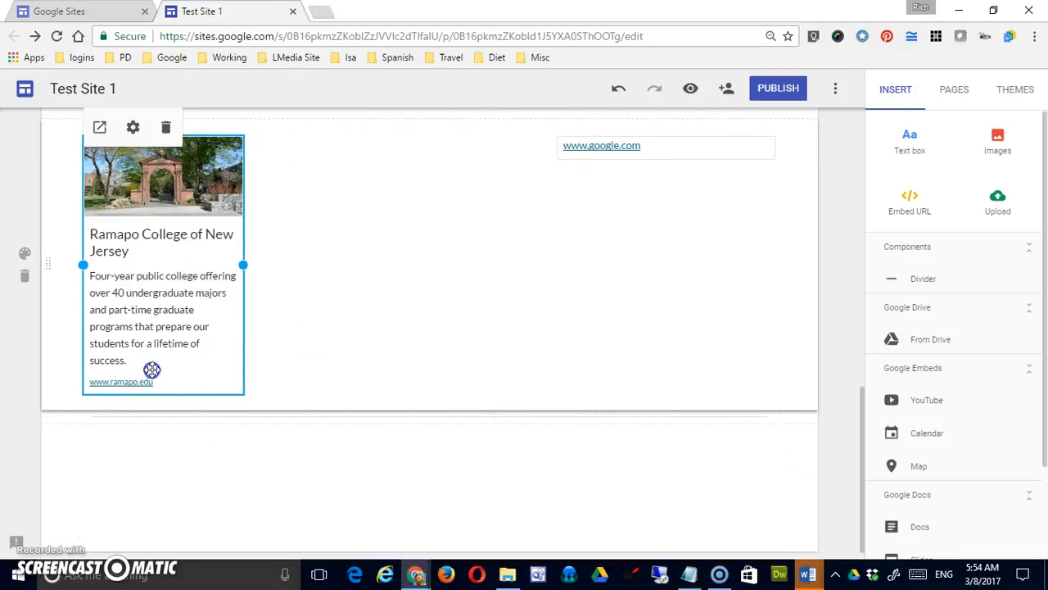
# Move the row with the Ramapo College card and Google link above the row of images.
pyautogui.scroll(5, 335, 374)
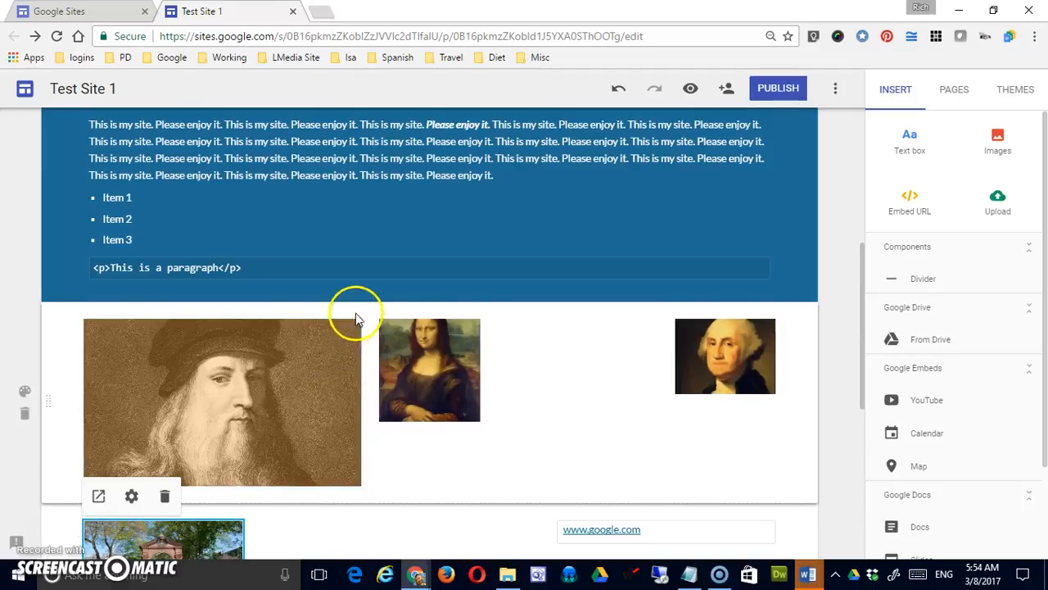
pyautogui.scroll(-2, 639, 417)
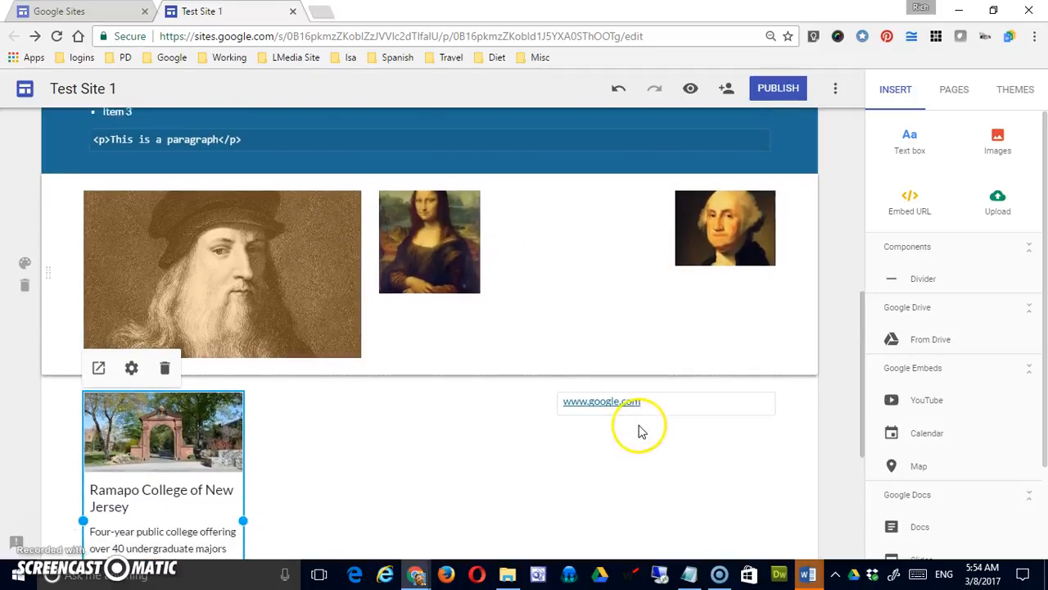
pyautogui.scroll(-1, 641, 432)
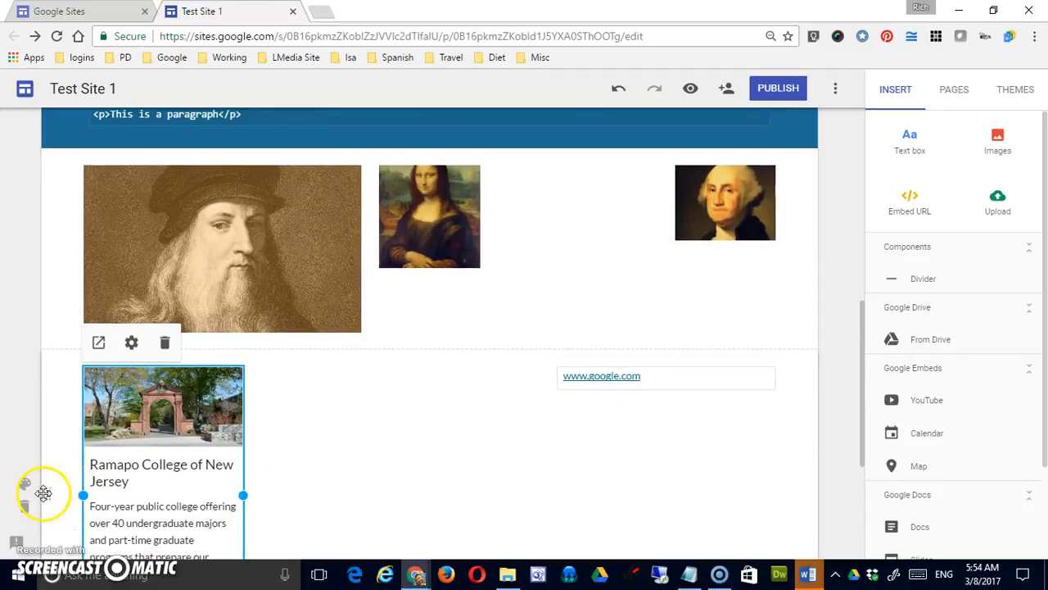
pyautogui.moveTo(44, 492); pyautogui.dragTo(54, 217)
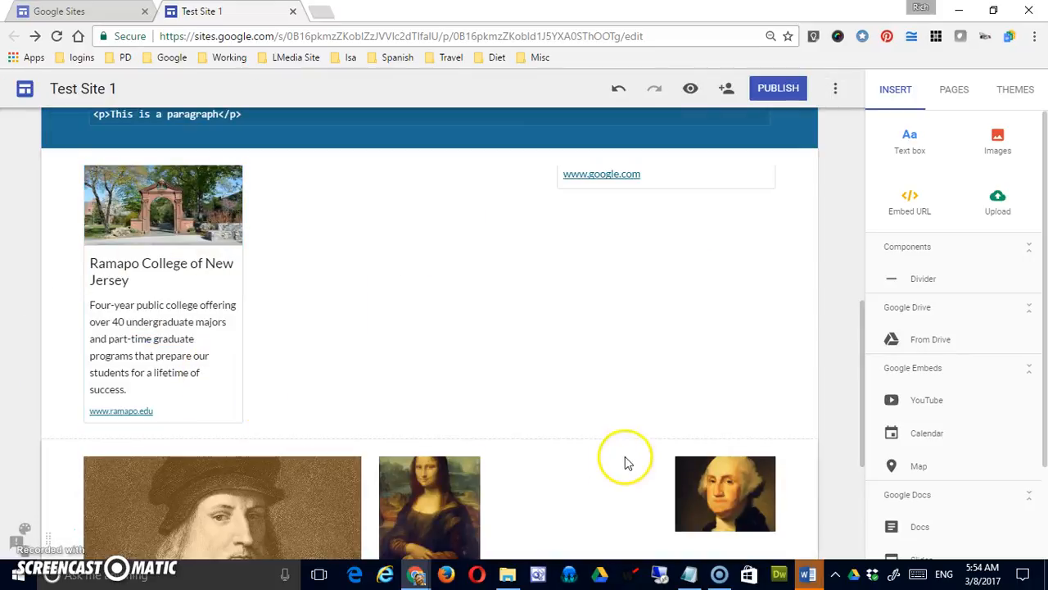
# Enlarge the Mona Lisa image to fill the gap up to the Washington picture, matching the Leonardo portrait's height.
pyautogui.scroll(-3, 348, 483)
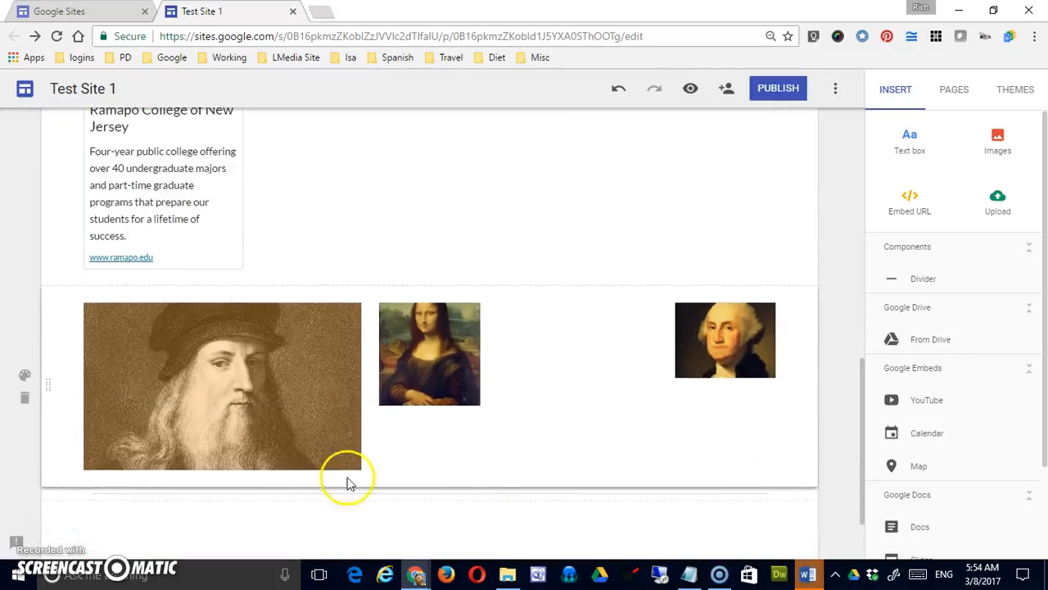
pyautogui.click(471, 379)
pyautogui.moveTo(479, 407); pyautogui.dragTo(628, 475)
pyautogui.click(742, 369)
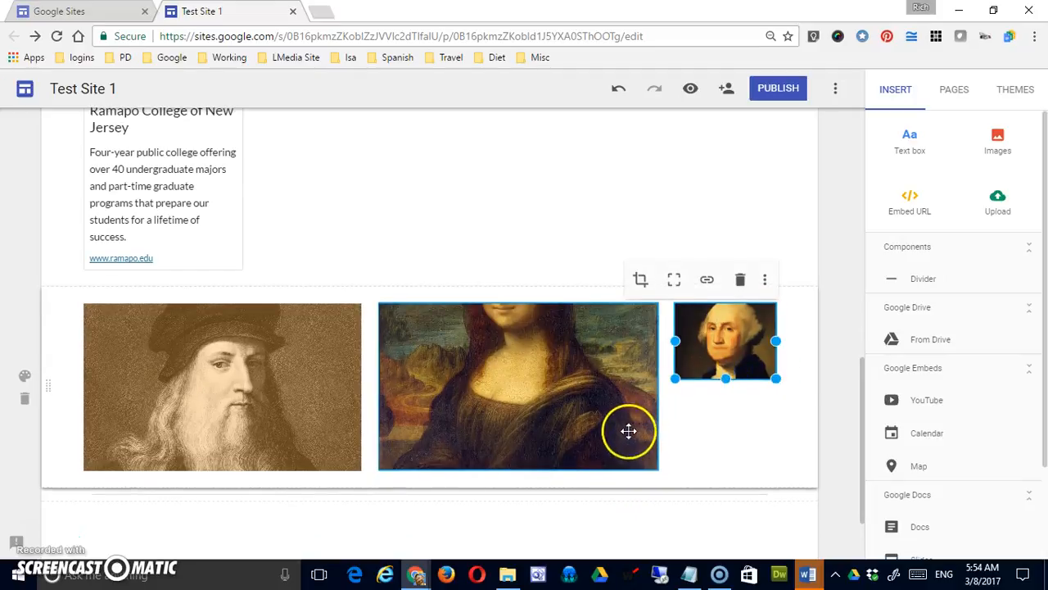
pyautogui.scroll(3, 627, 431)
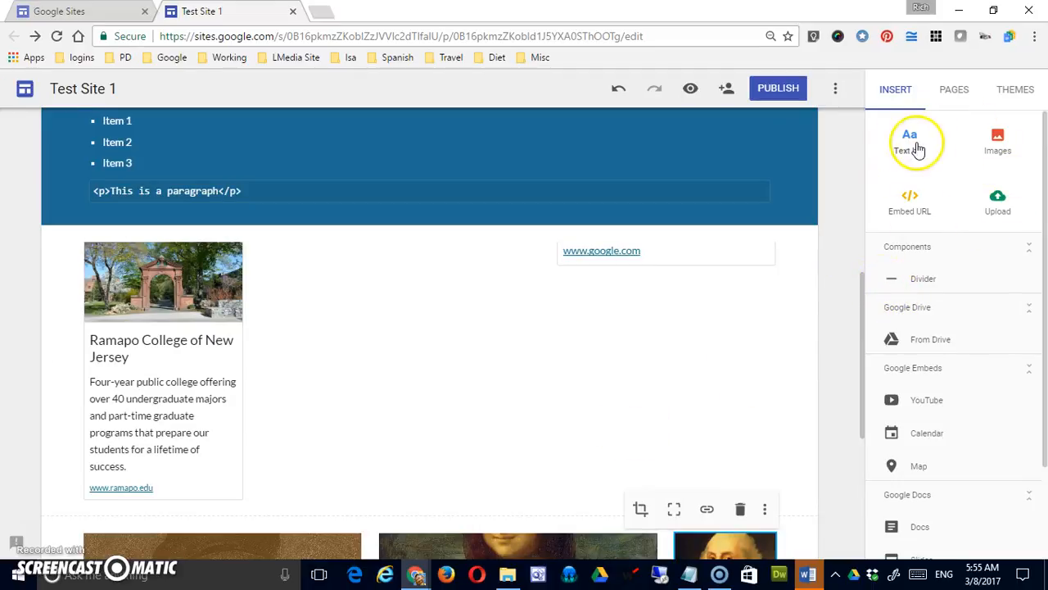
pyautogui.scroll(-1, 782, 322)
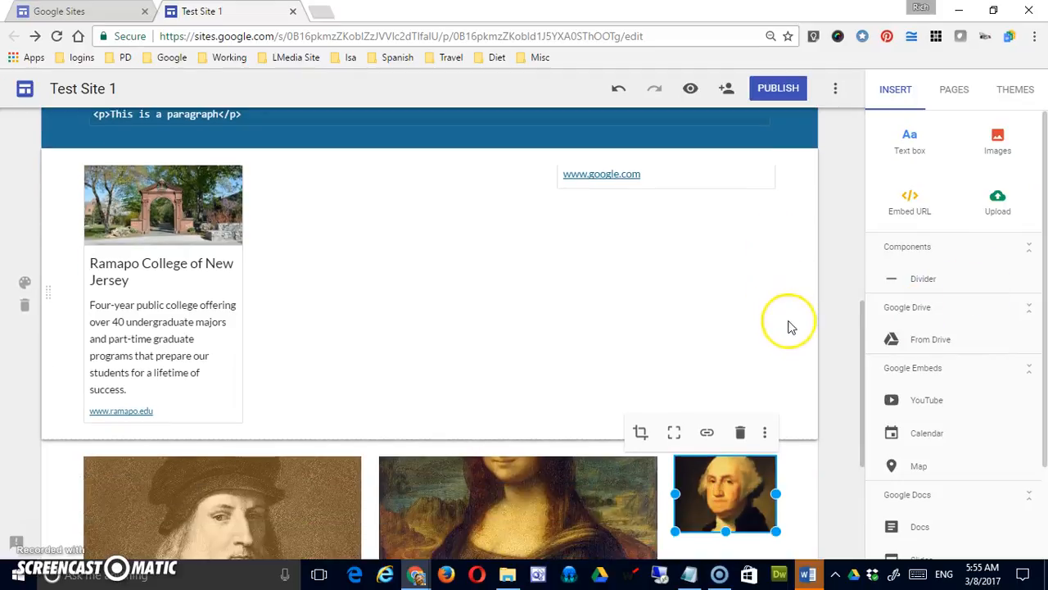
pyautogui.moveTo(1044, 331); pyautogui.dragTo(1044, 385)
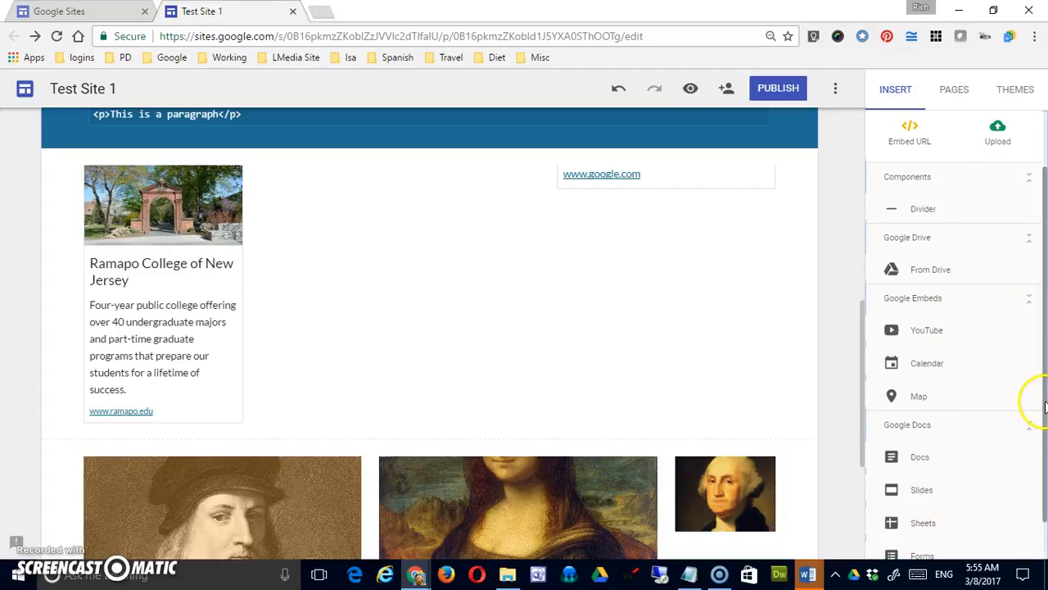
pyautogui.scroll(-1, 1038, 419)
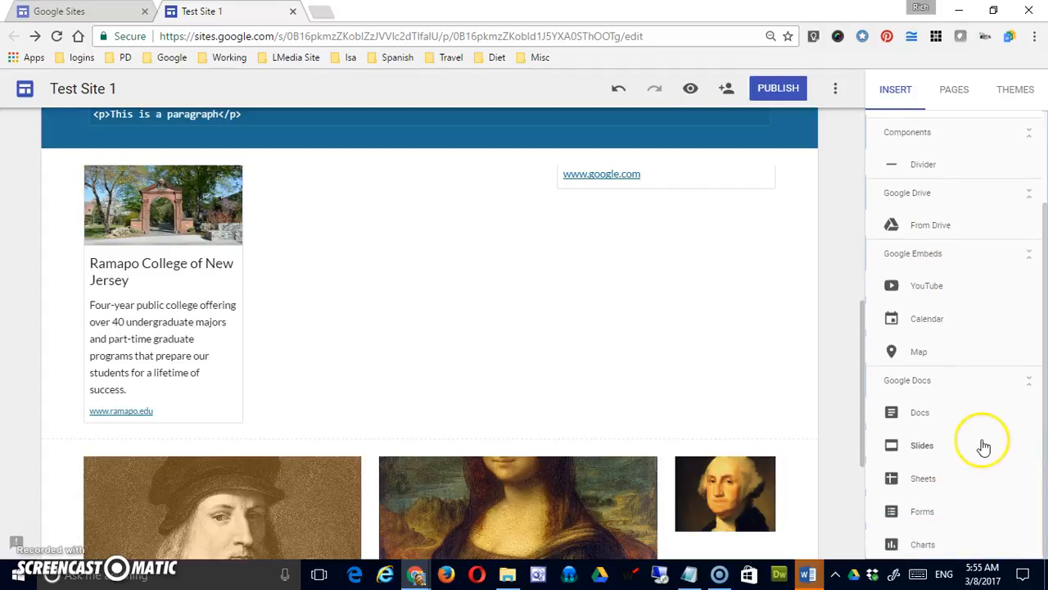